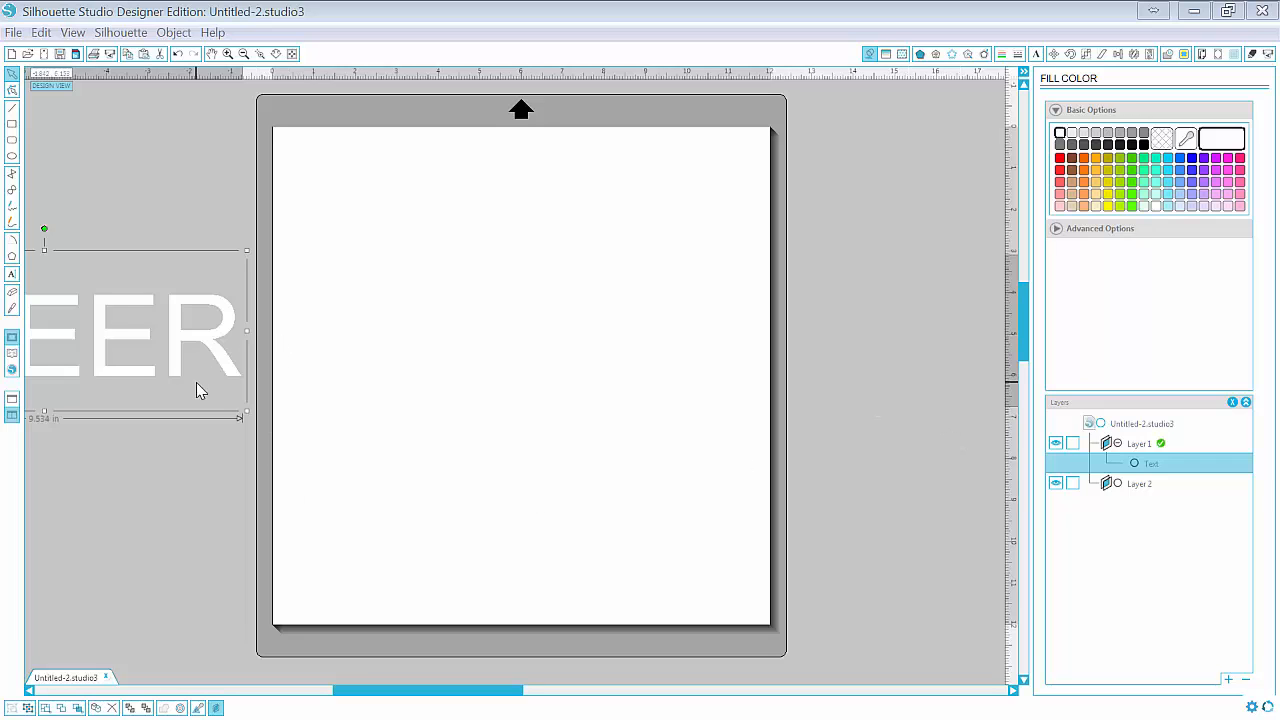
left_click_drag(234, 374, 235, 360)
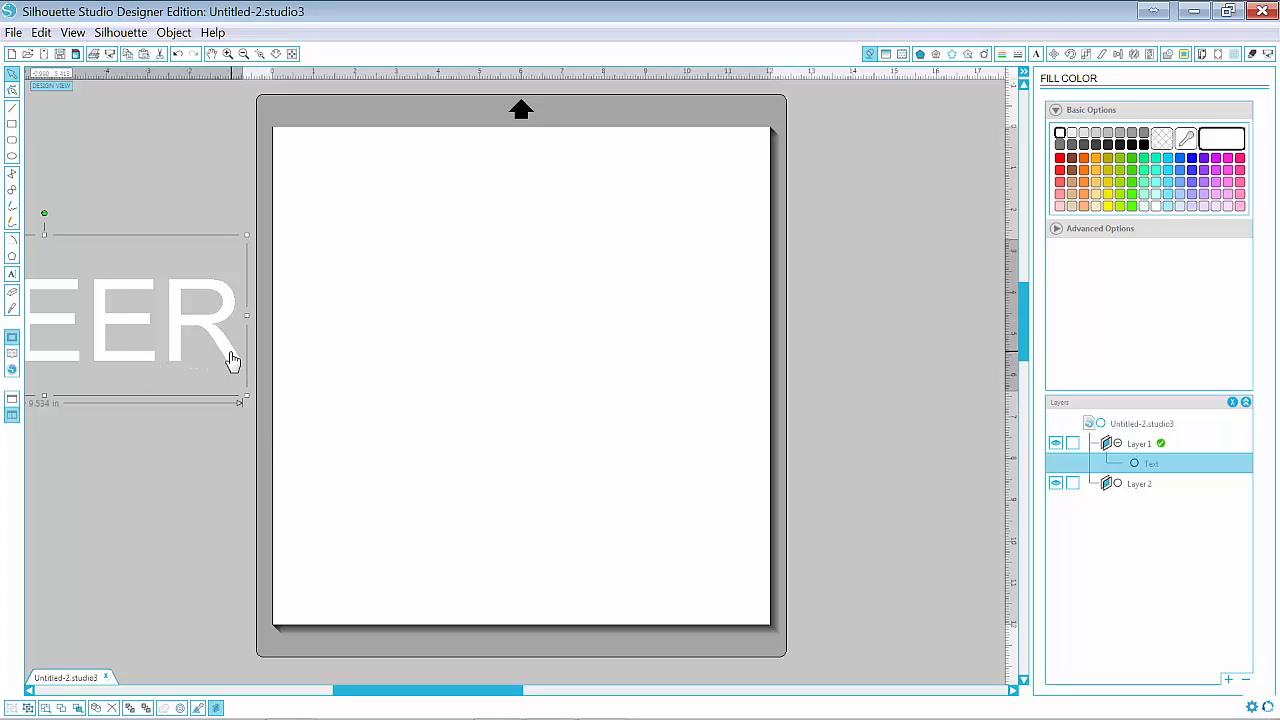
left_click_drag(230, 360, 230, 400)
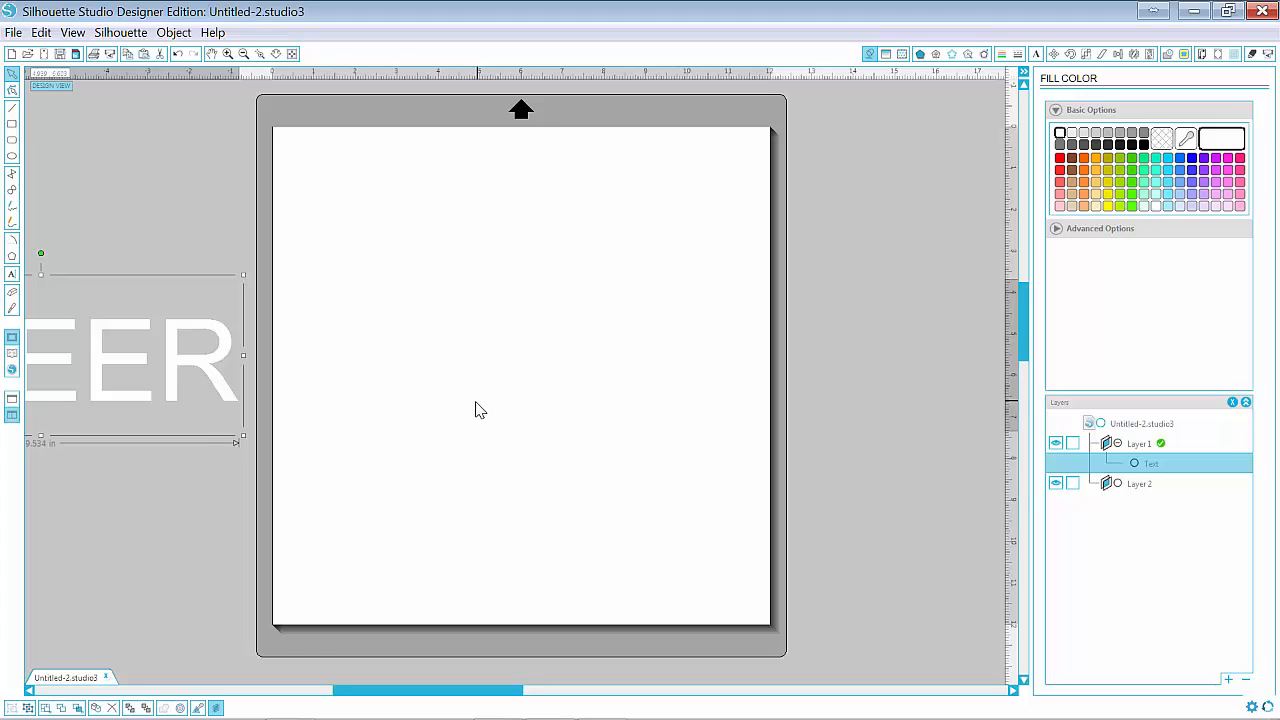
mouse_move(211, 385)
left_mouse_down()
mouse_move(228, 337)
mouse_move(234, 382)
mouse_move(211, 380)
mouse_move(228, 386)
left_mouse_up()
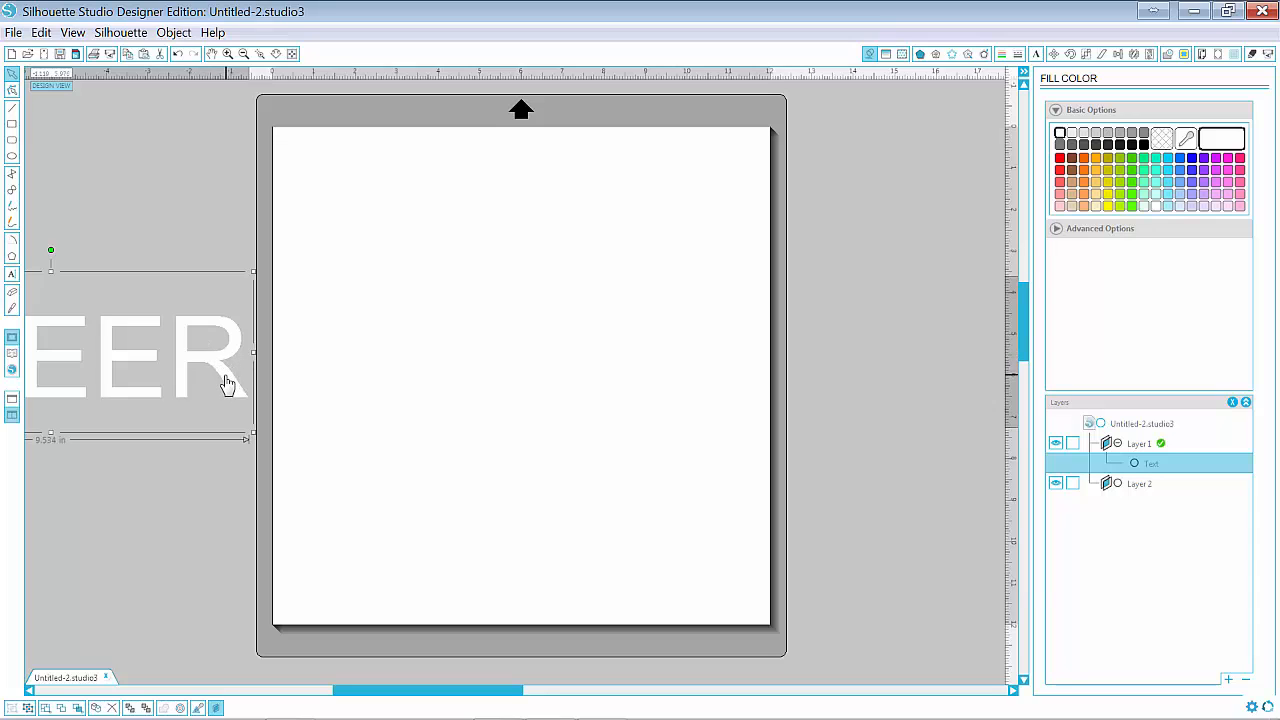
- Draw a rectangle about 12.44 in wide covering the whole page and fill it with black
left_click(12, 123)
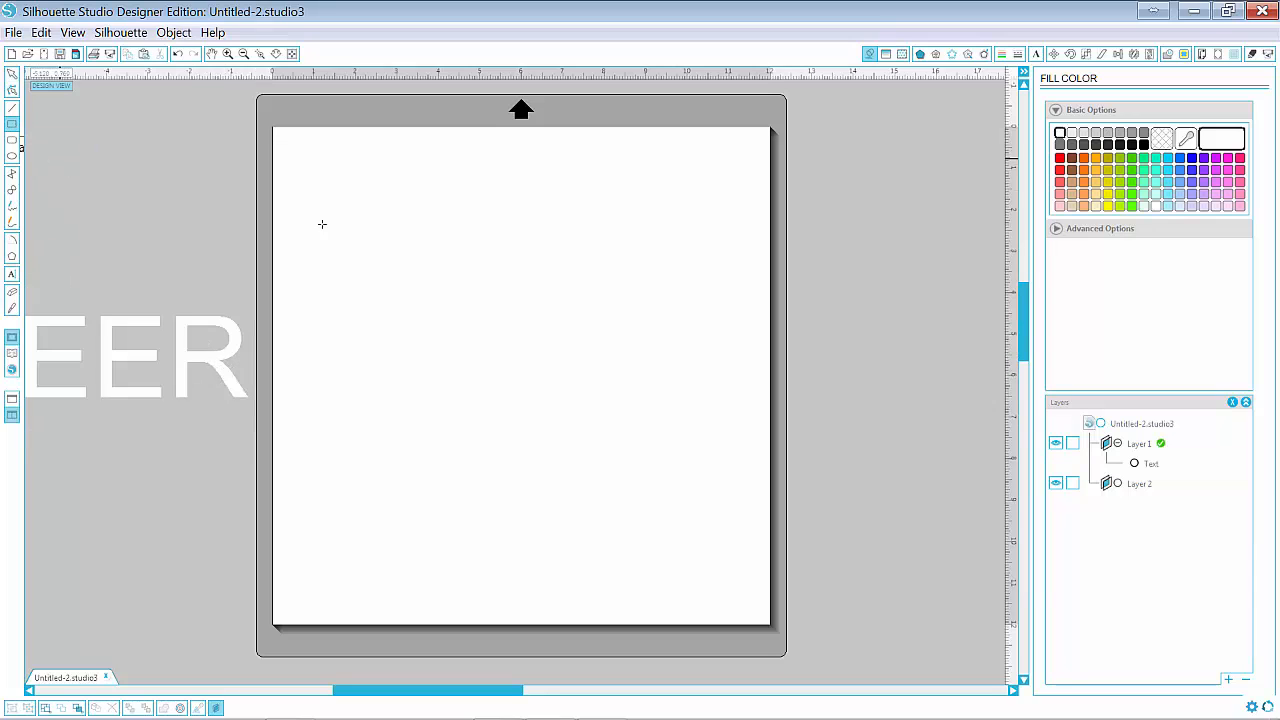
left_click_drag(266, 126, 784, 634)
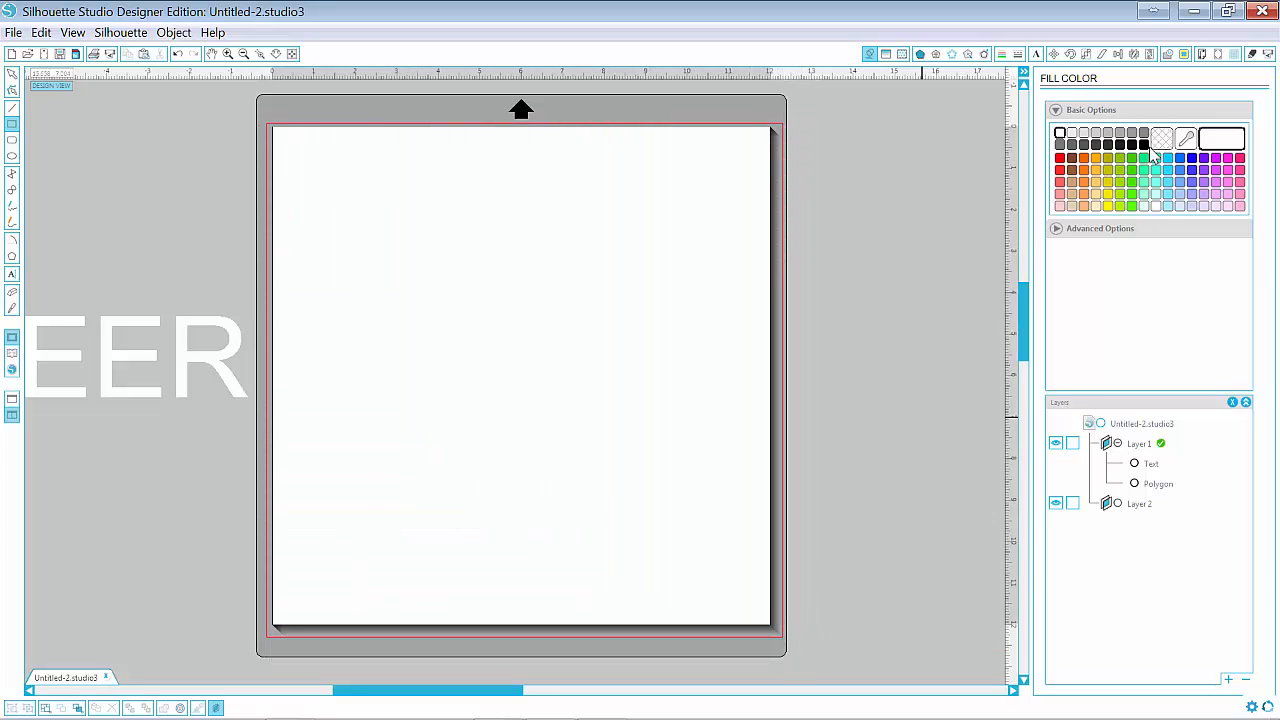
left_click(12, 74)
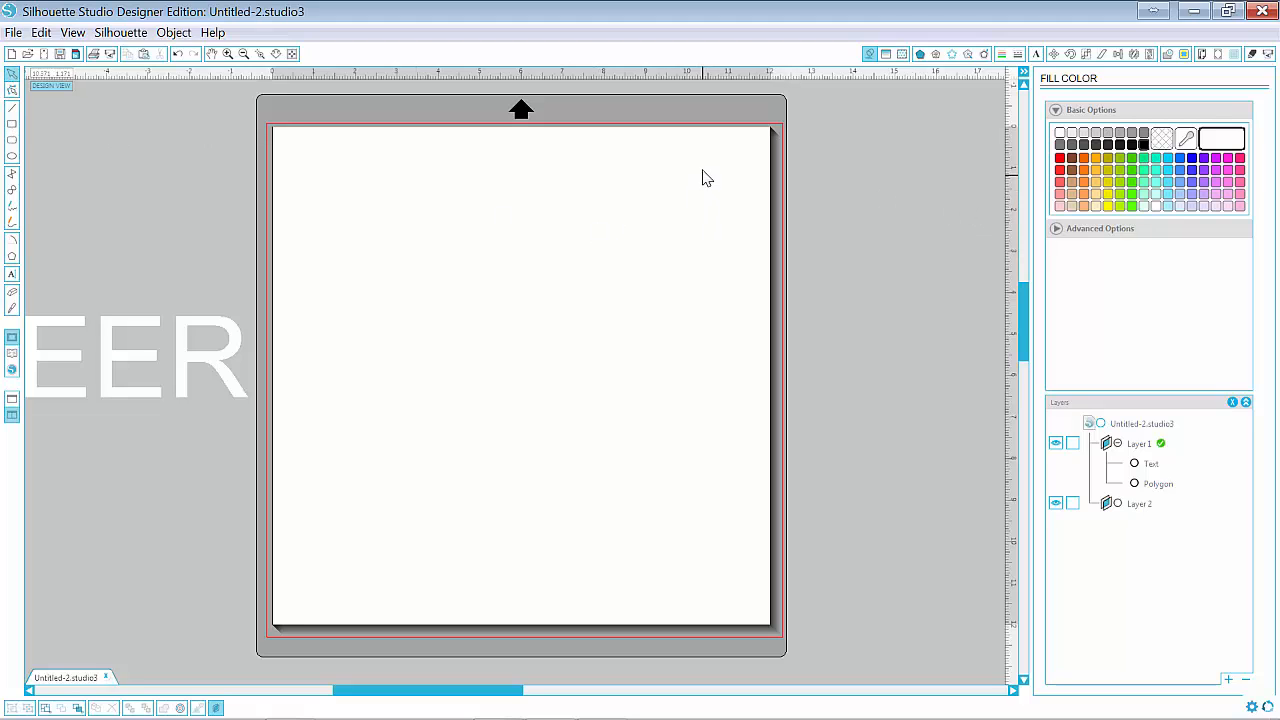
left_click(735, 133)
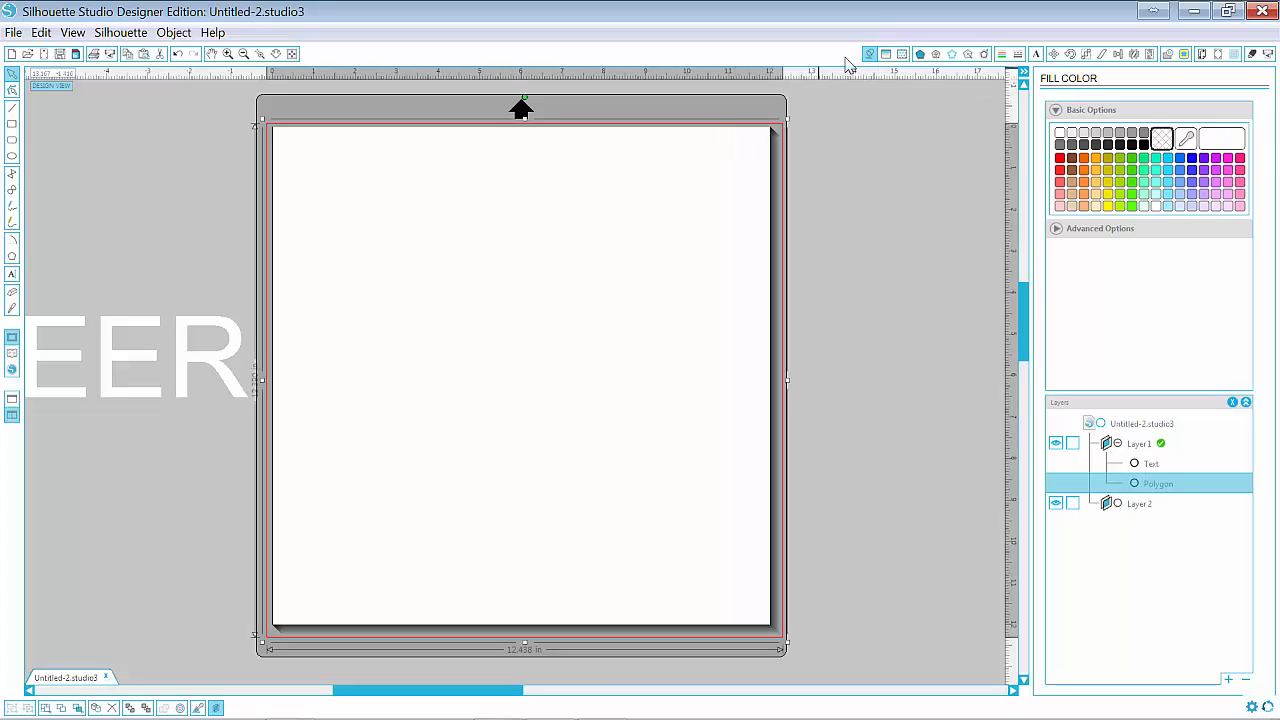
left_click(1143, 145)
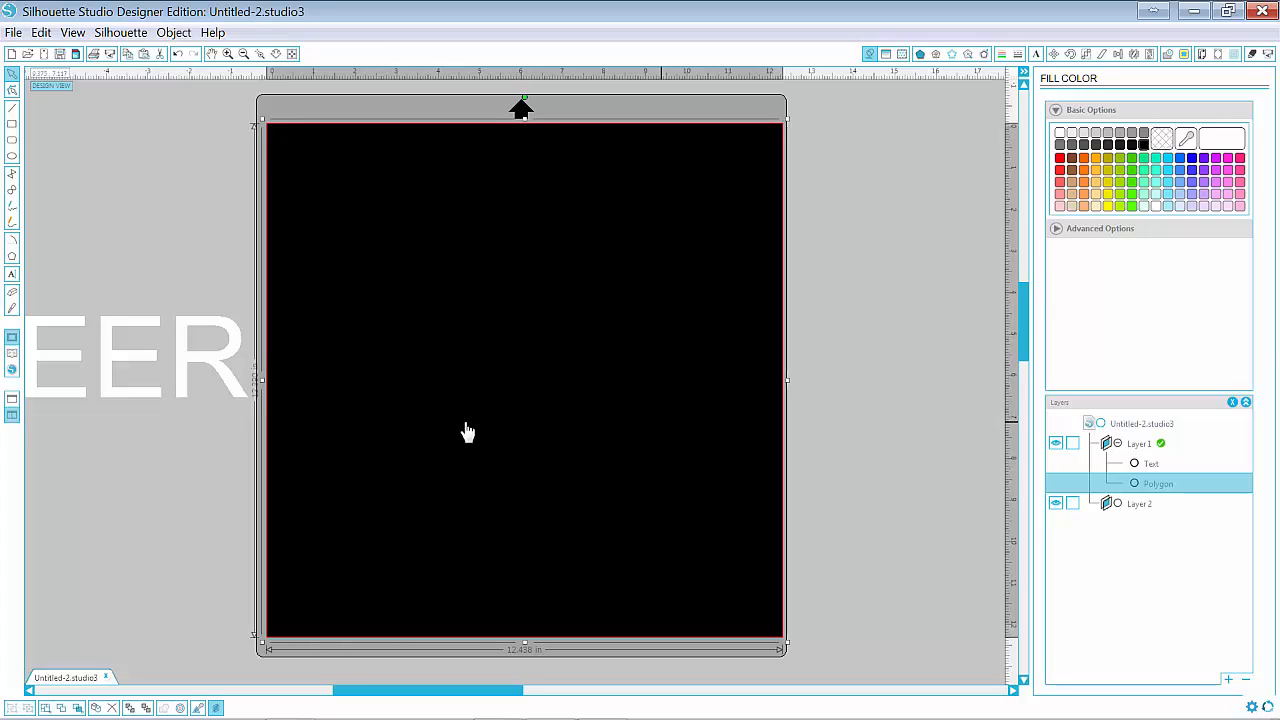
- Bring the white CHEER text to the front and place it across the upper middle of the black rectangle
left_click(220, 365)
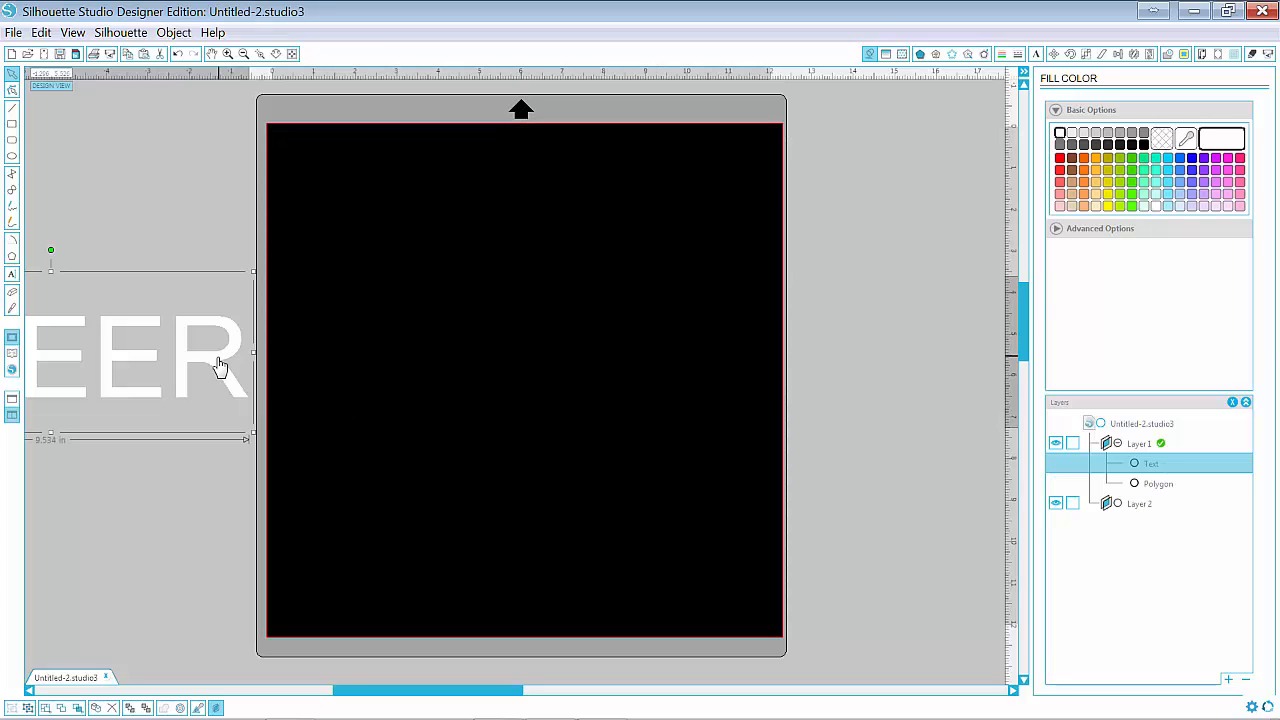
left_click_drag(218, 363, 323, 392)
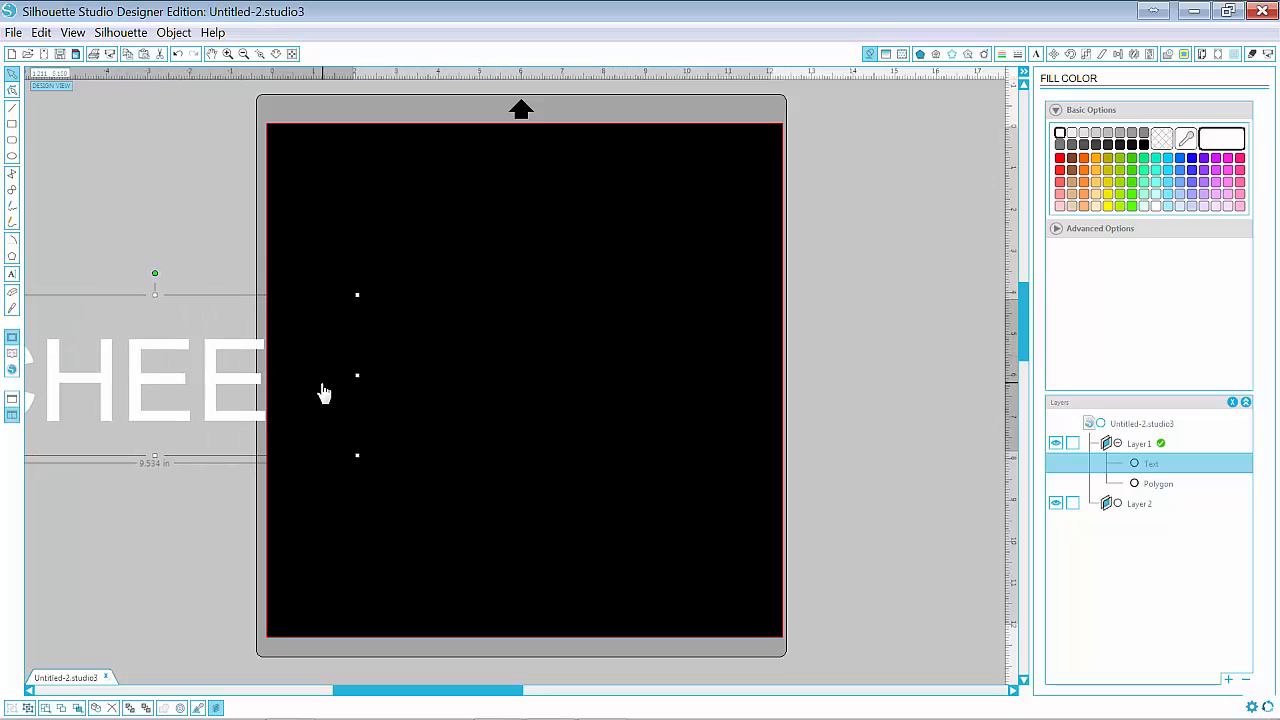
mouse_move(223, 403)
left_mouse_down()
mouse_move(282, 441)
mouse_move(189, 437)
mouse_move(483, 457)
mouse_move(222, 413)
left_mouse_up()
right_click(222, 413)
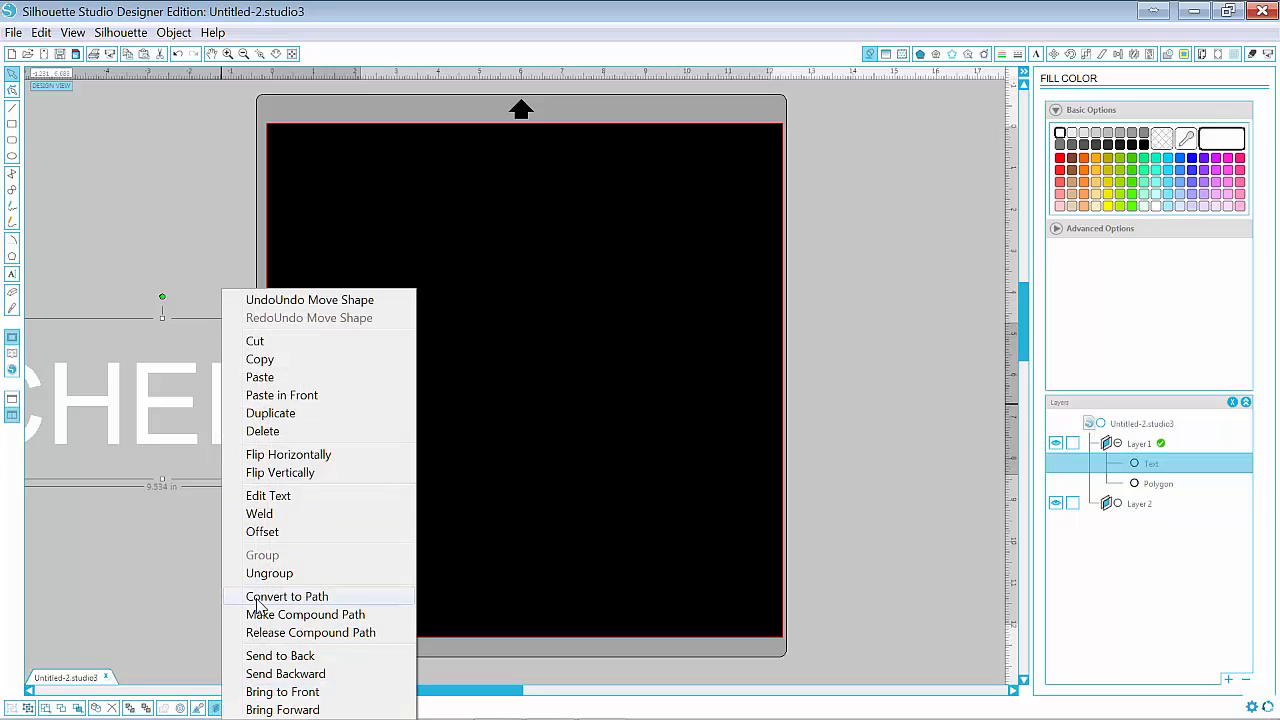
left_click(274, 693)
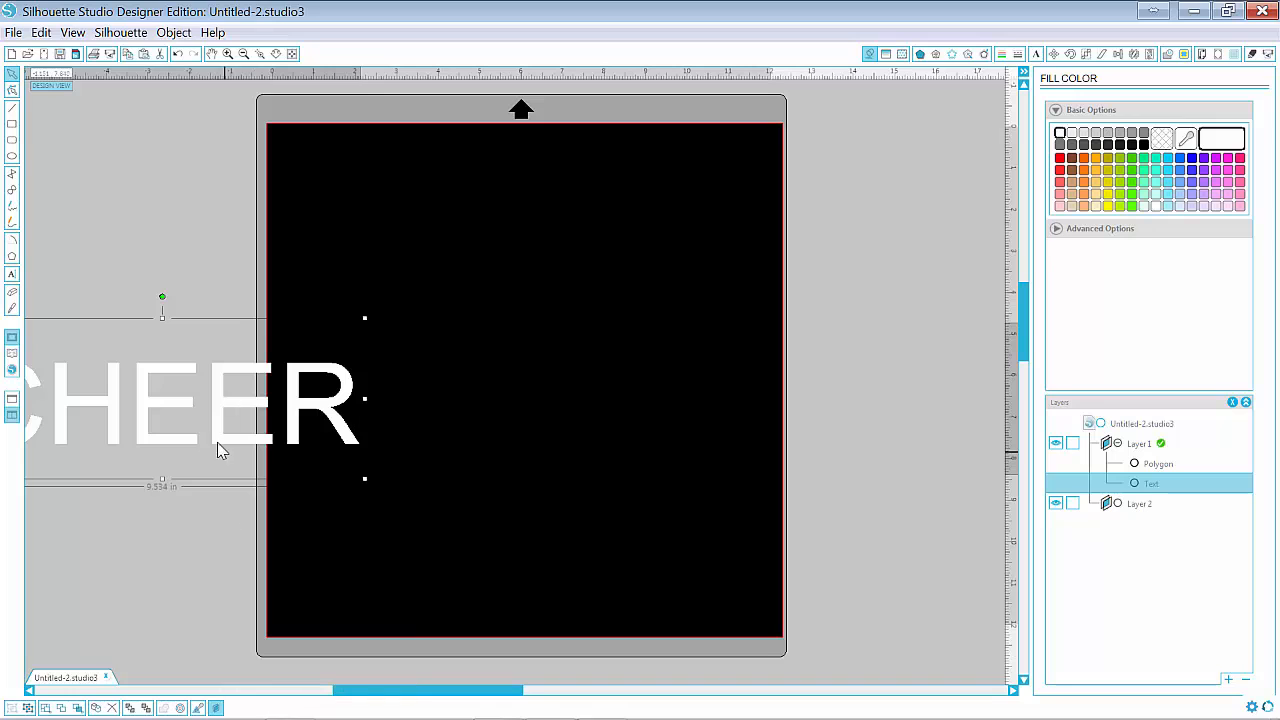
left_click_drag(222, 432, 565, 385)
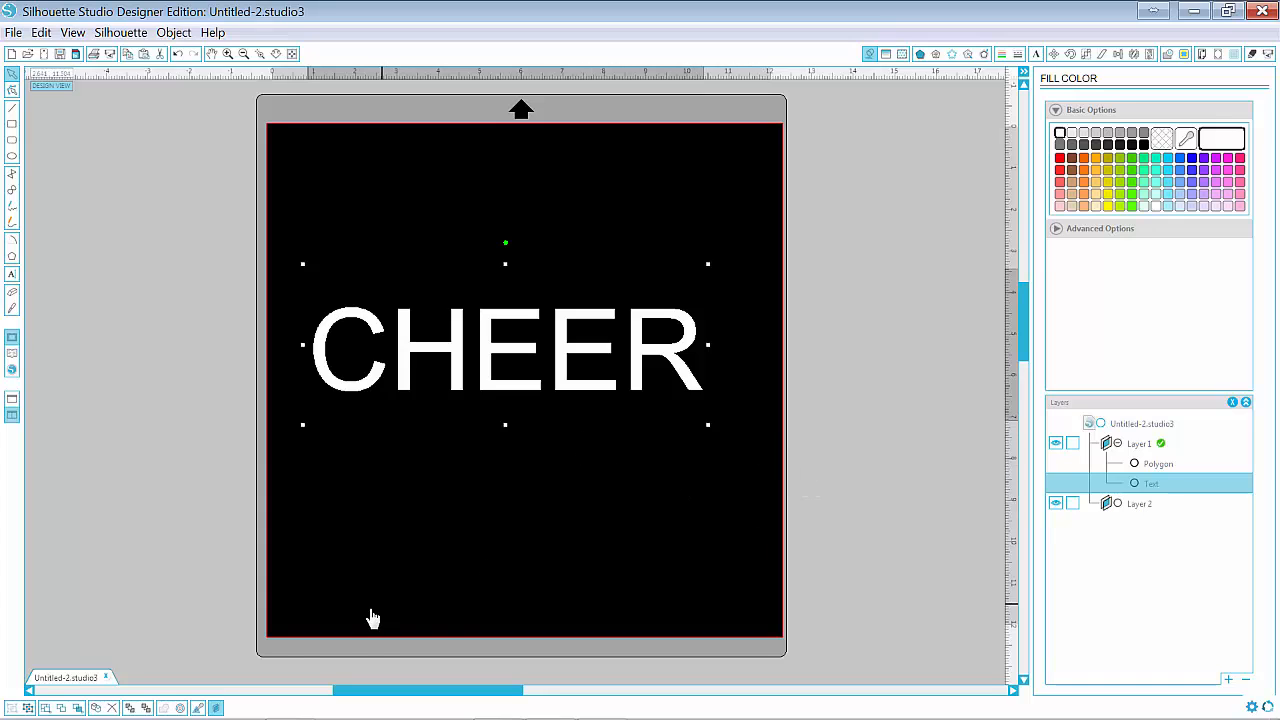
left_click(216, 708)
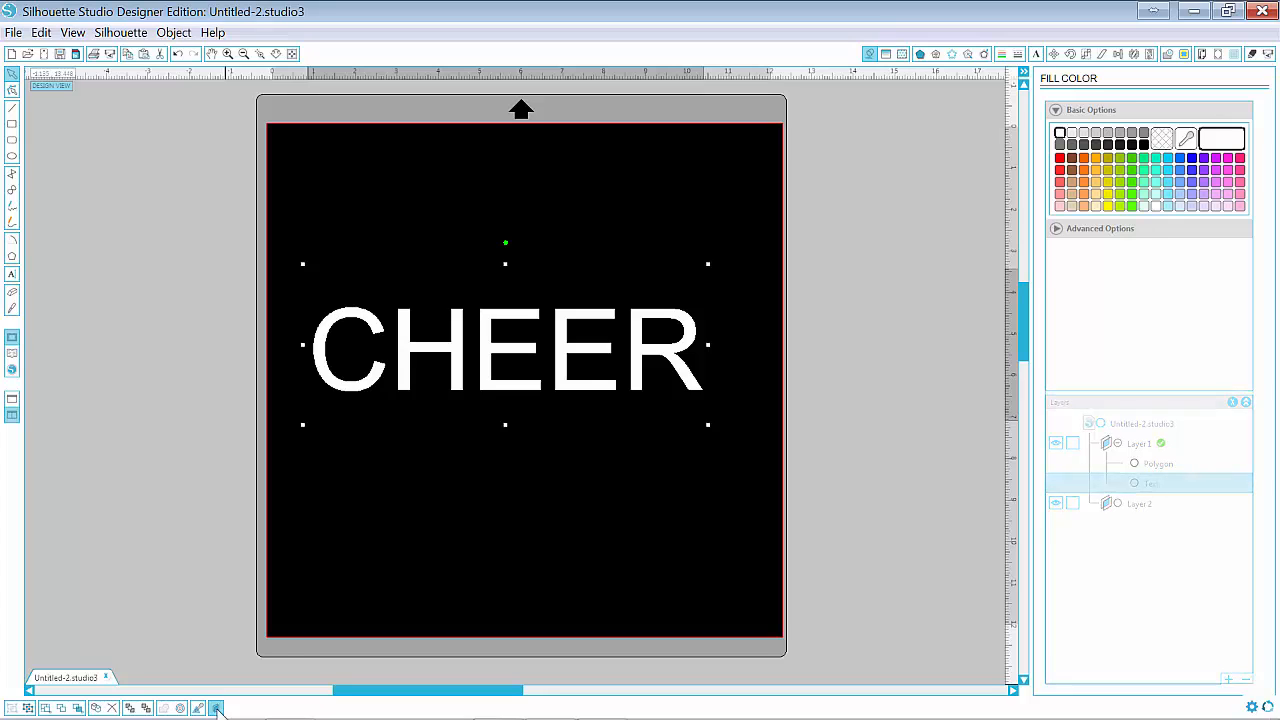
left_click(216, 708)
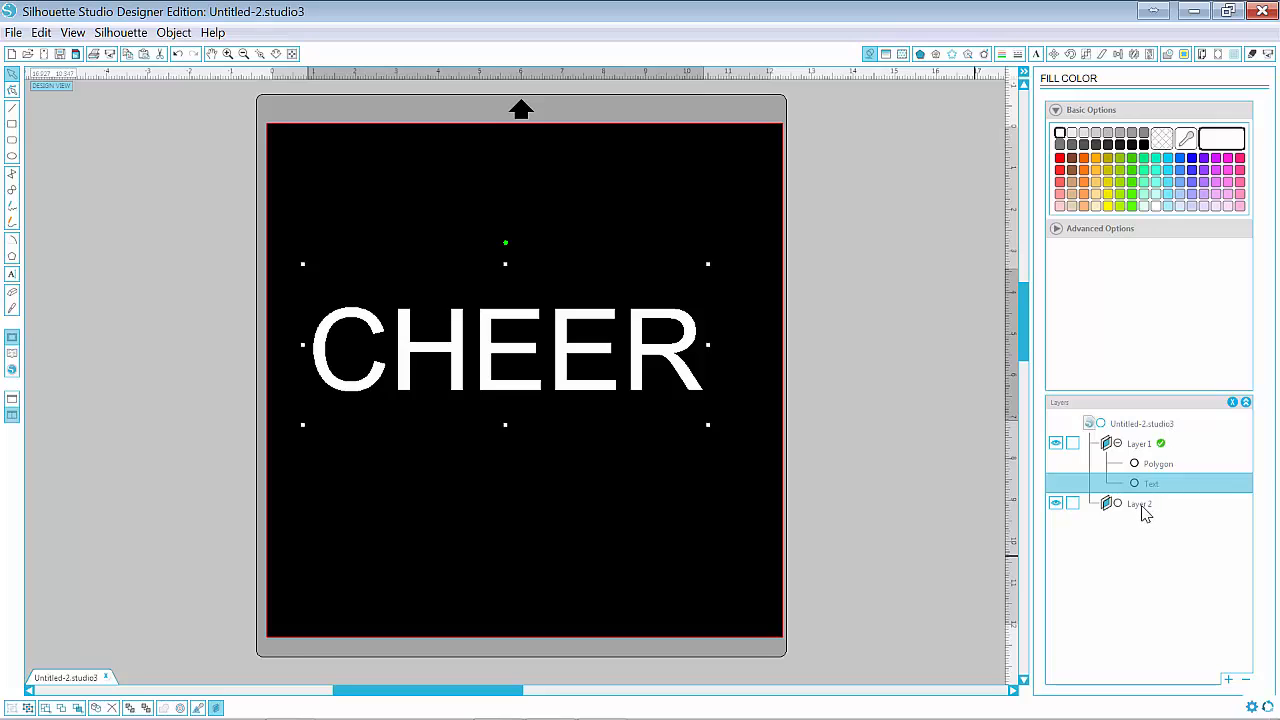
right_click(1147, 426)
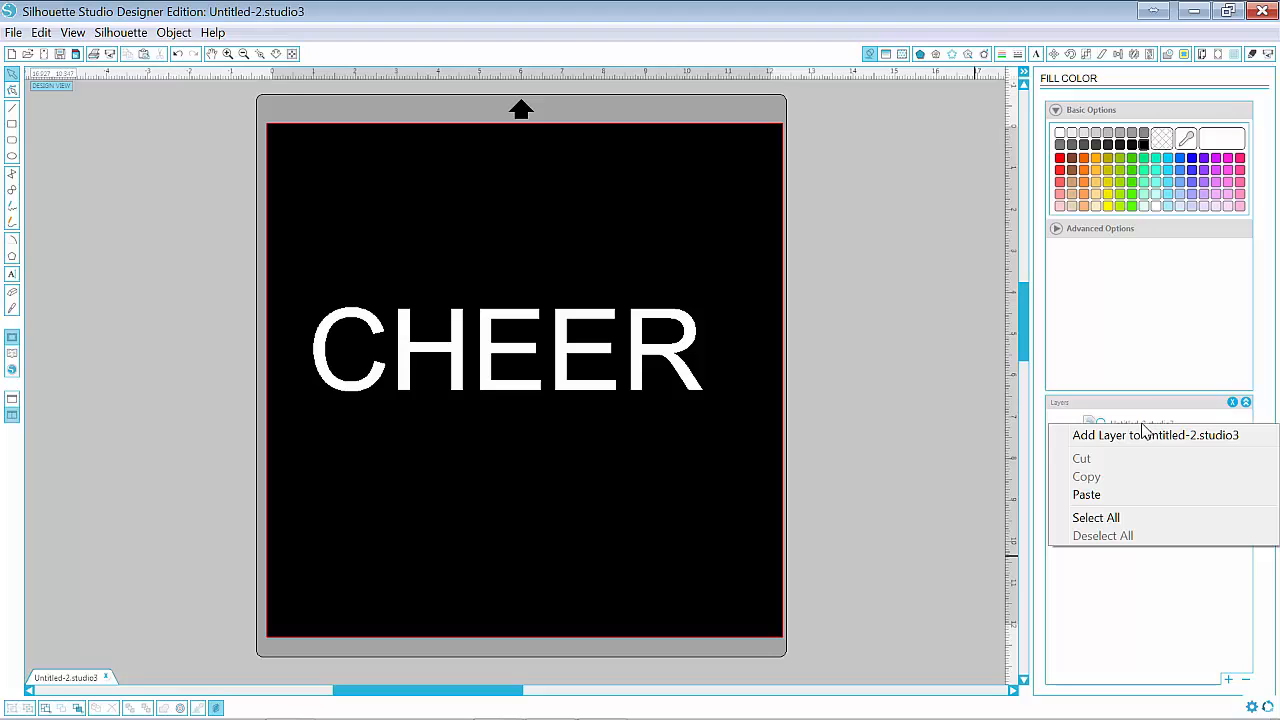
left_click(1145, 443)
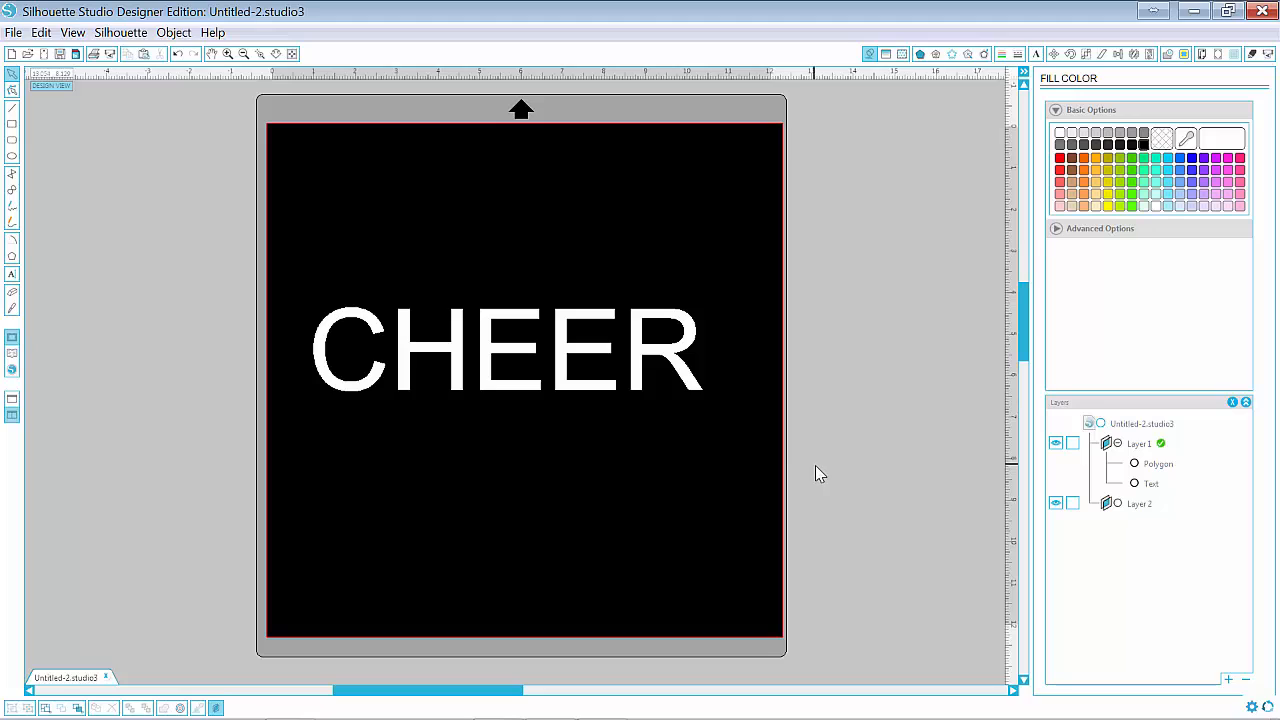
- Move the CHEER text from Layer 1 into Layer 2, leaving the black rectangle on Layer 1
left_click(1153, 485)
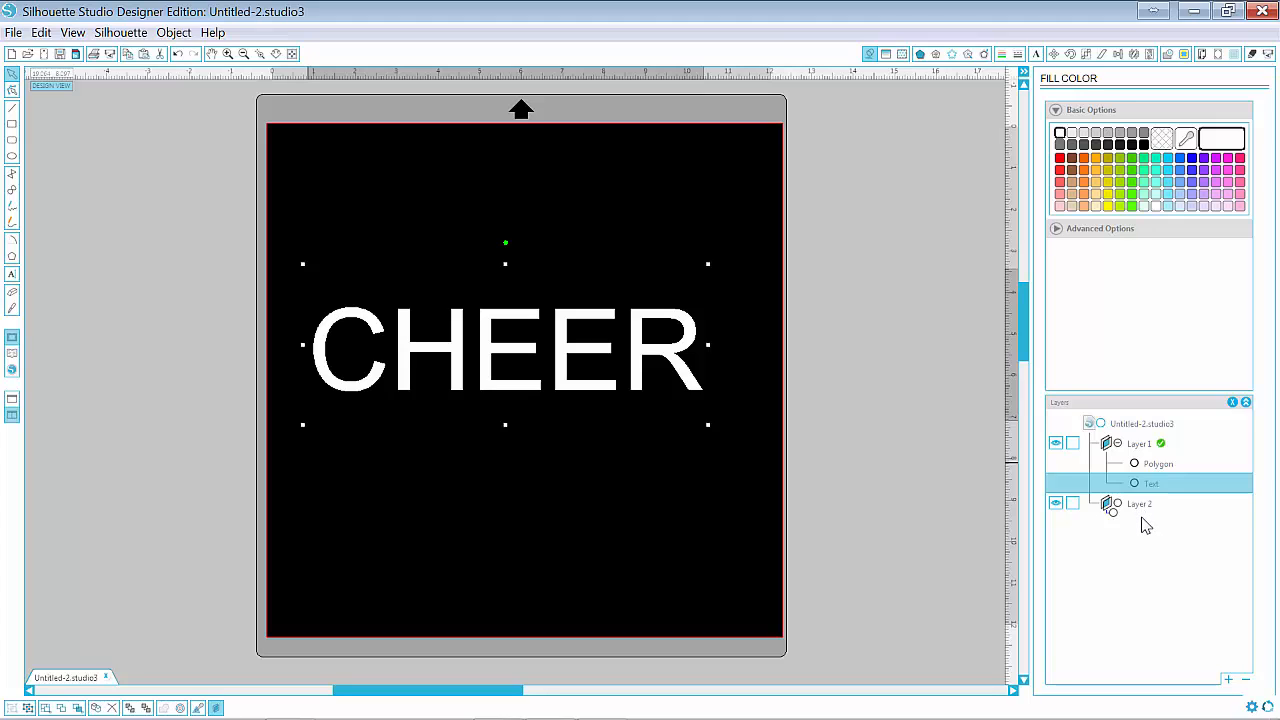
left_click_drag(1153, 484, 1145, 527)
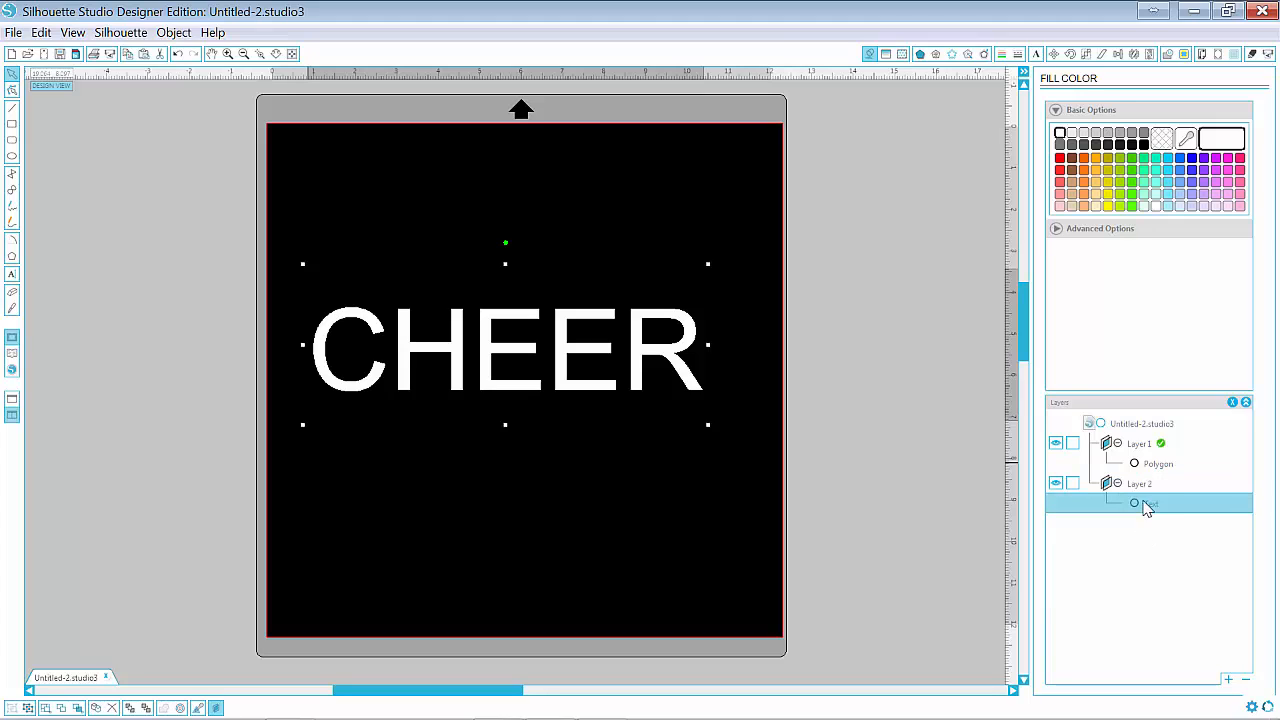
left_click(1153, 520)
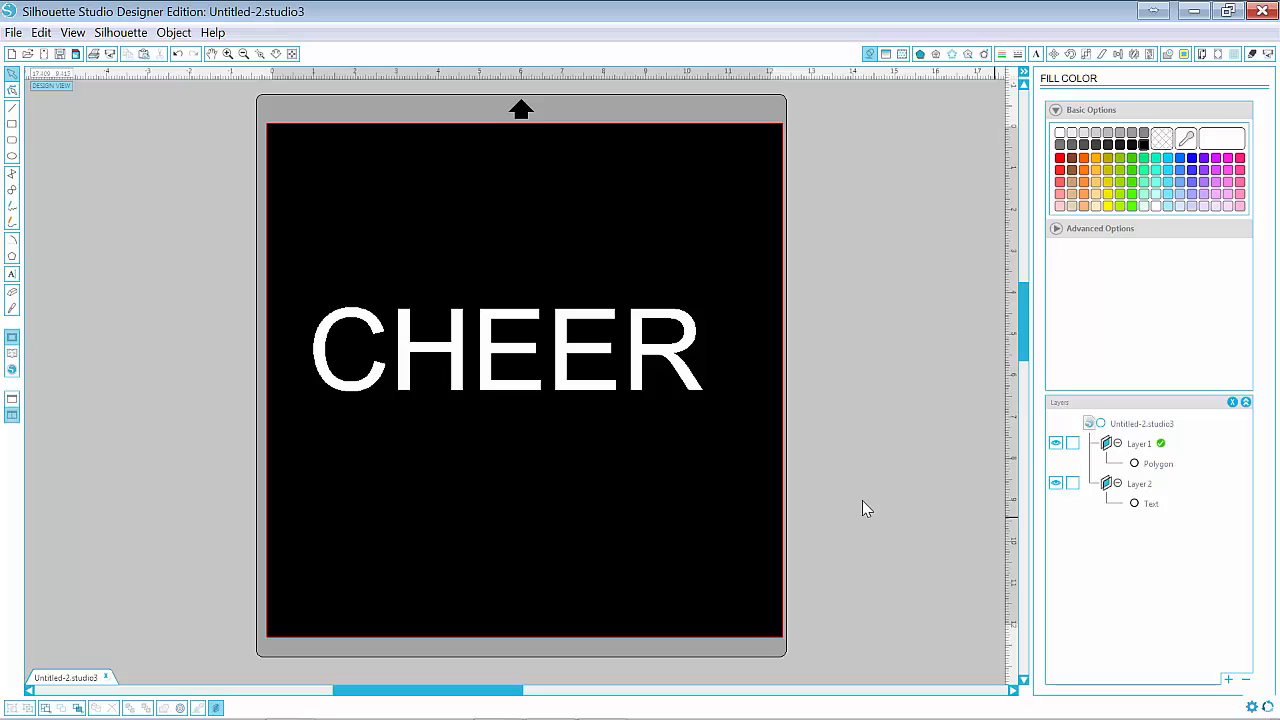
- Select each layer's object and switch the visibility of Layer 1 and Layer 2 off and back on to check their contents
left_click(1152, 505)
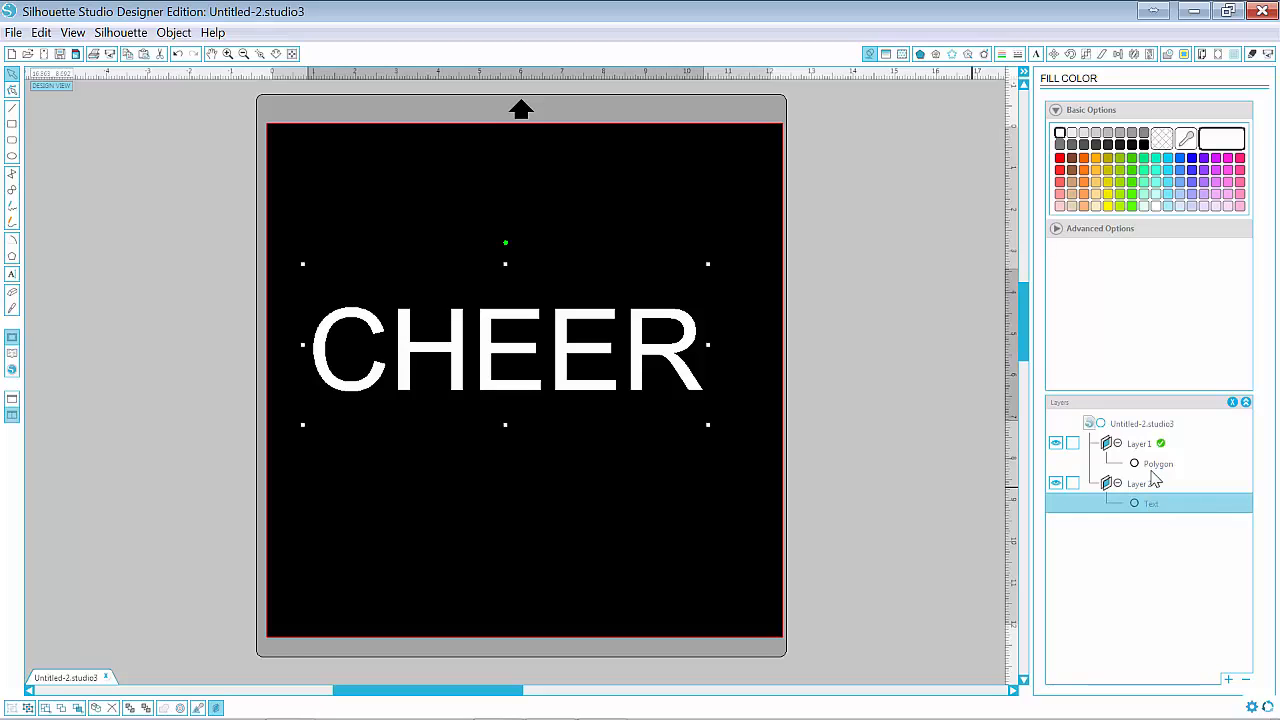
left_click(1157, 467)
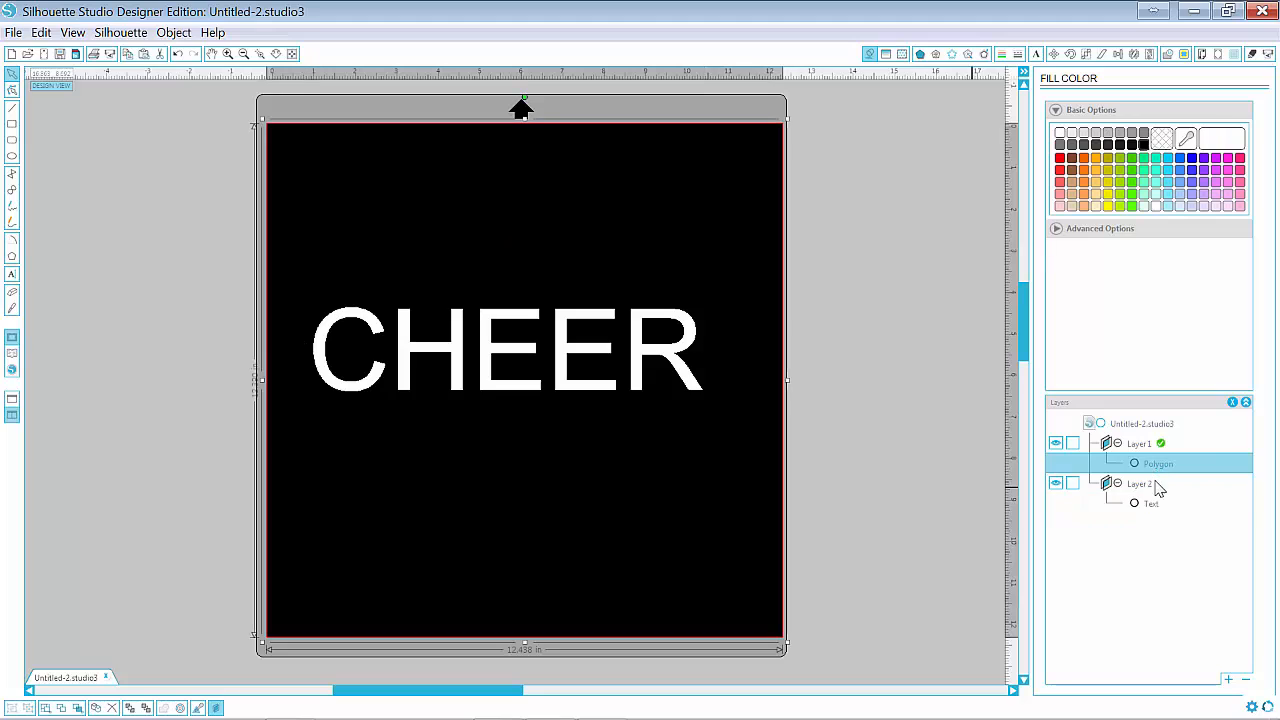
left_click(1056, 444)
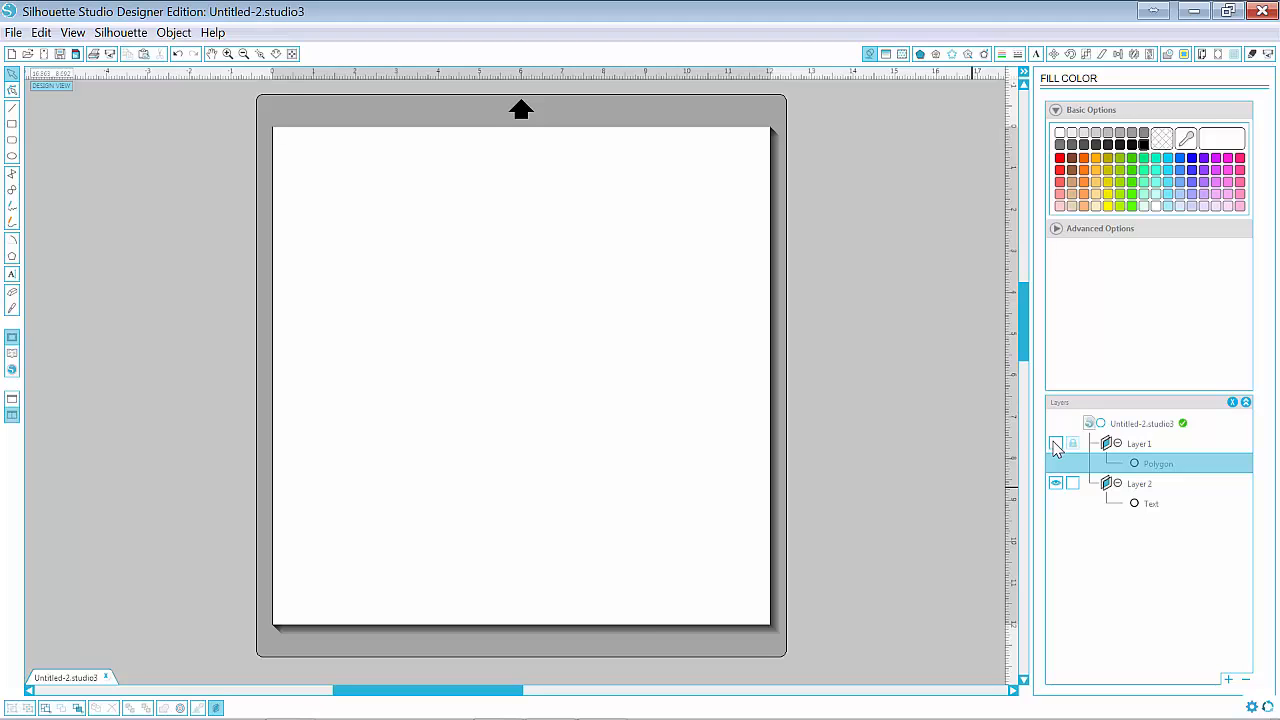
left_click(1056, 444)
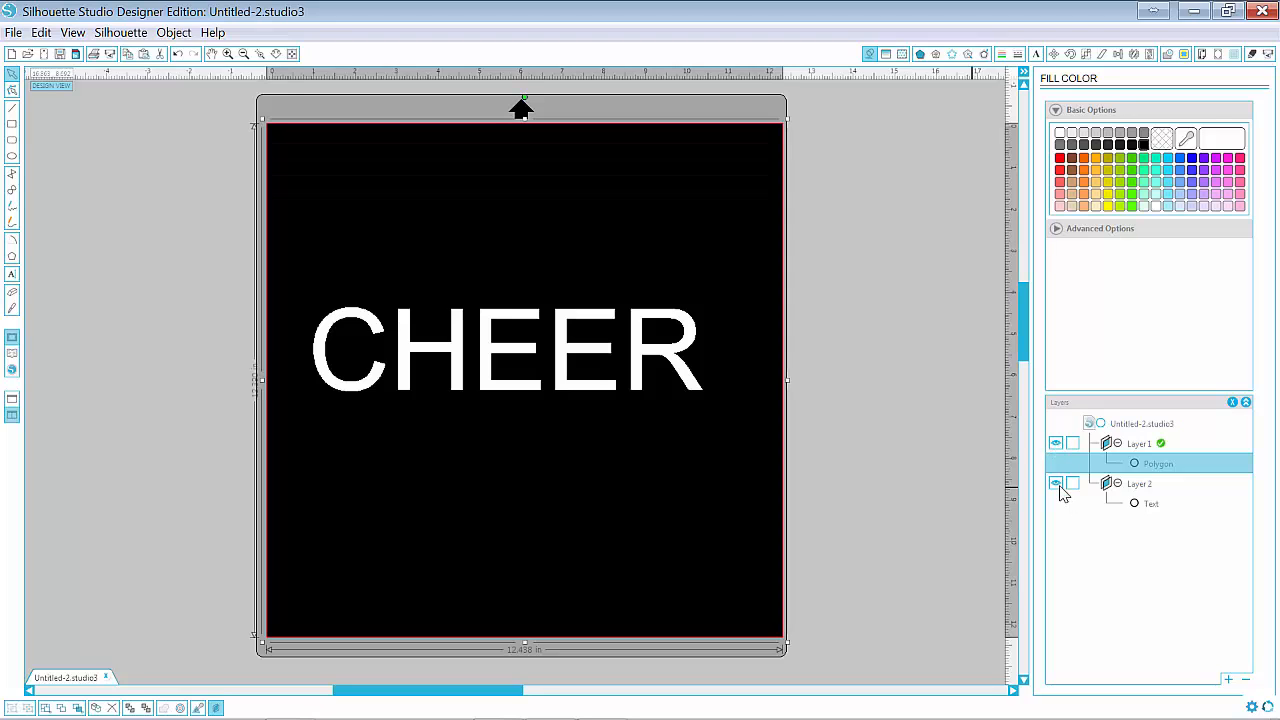
left_click(1056, 484)
left_click(1056, 484)
- Lock Layer 1 with the black rectangle and move the CHEER text slightly upward on it
left_click(1072, 443)
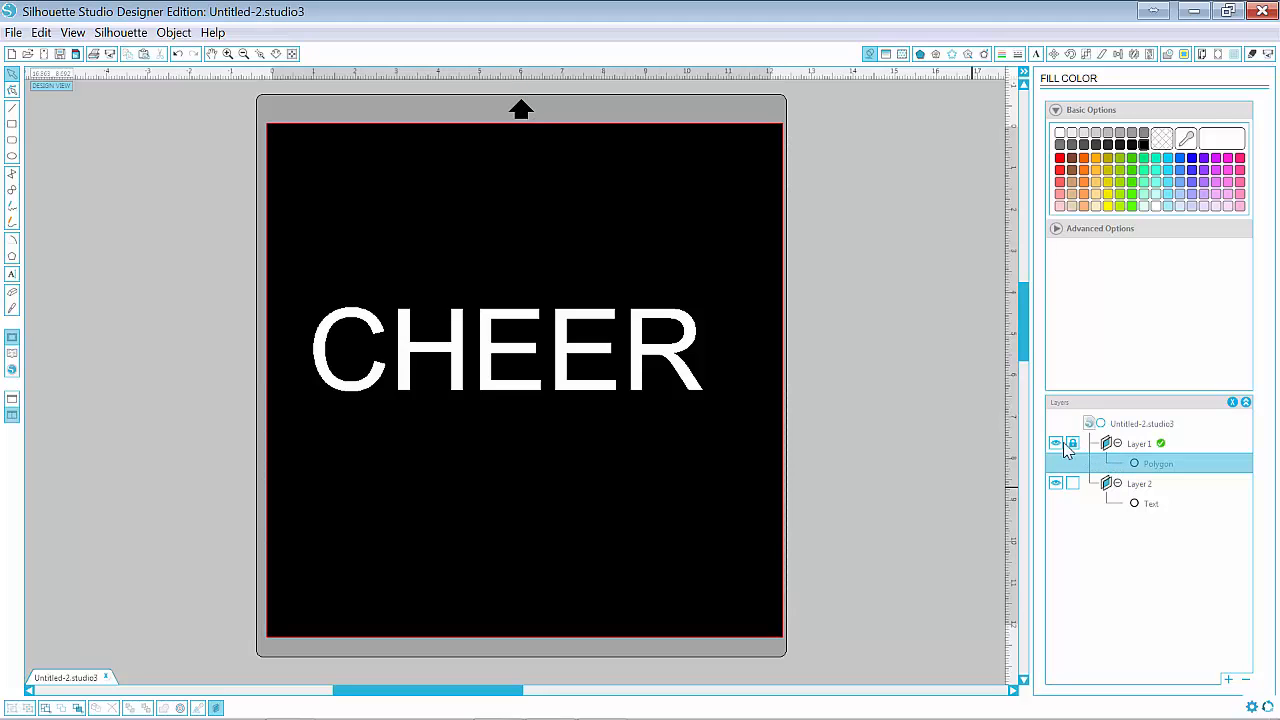
left_click_drag(656, 508, 801, 538)
left_click(568, 382)
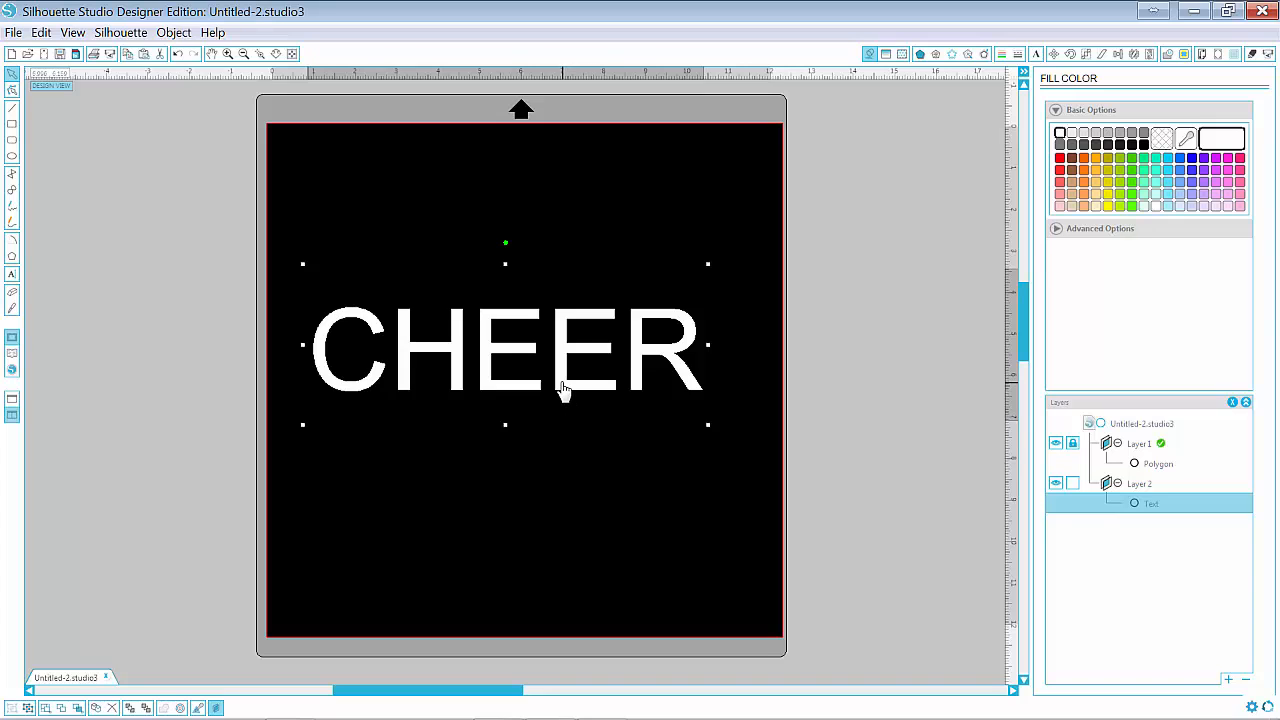
left_click_drag(566, 400, 569, 366)
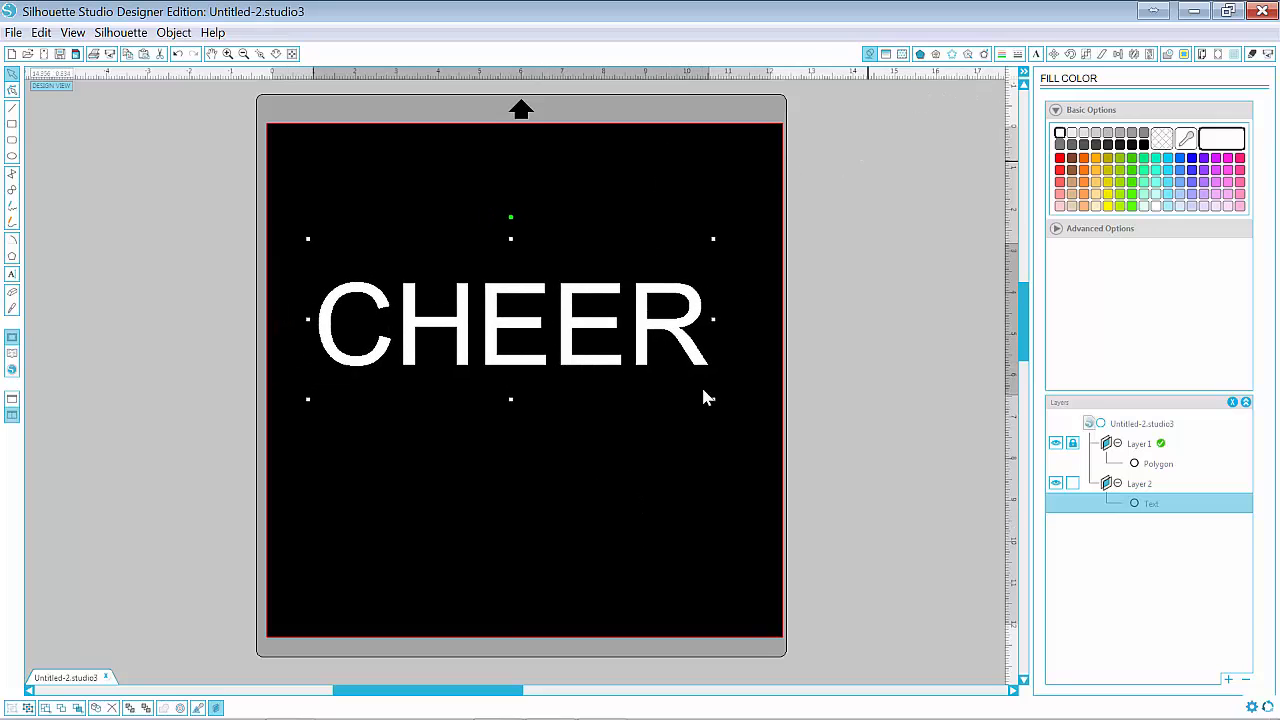
- Compare the Edge and Linear Fill rhinestone effects on the CHEER text and apply Radial Fill
left_click(953, 56)
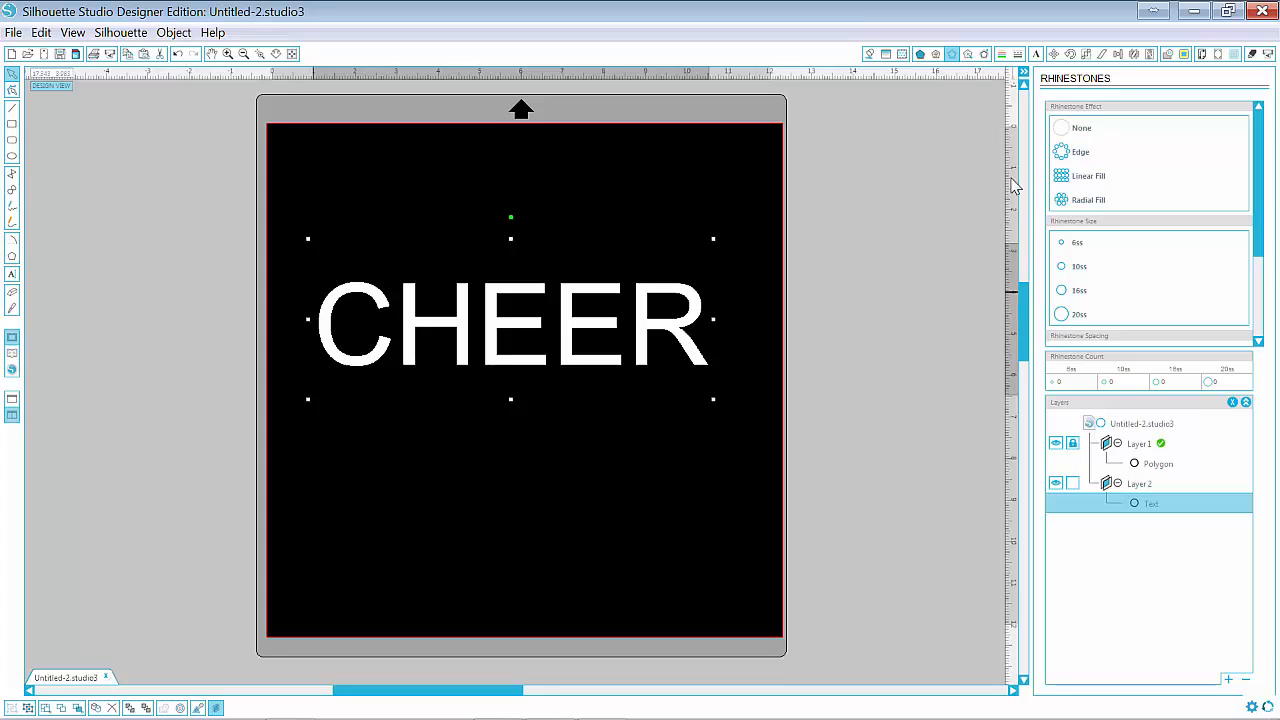
left_click(1082, 135)
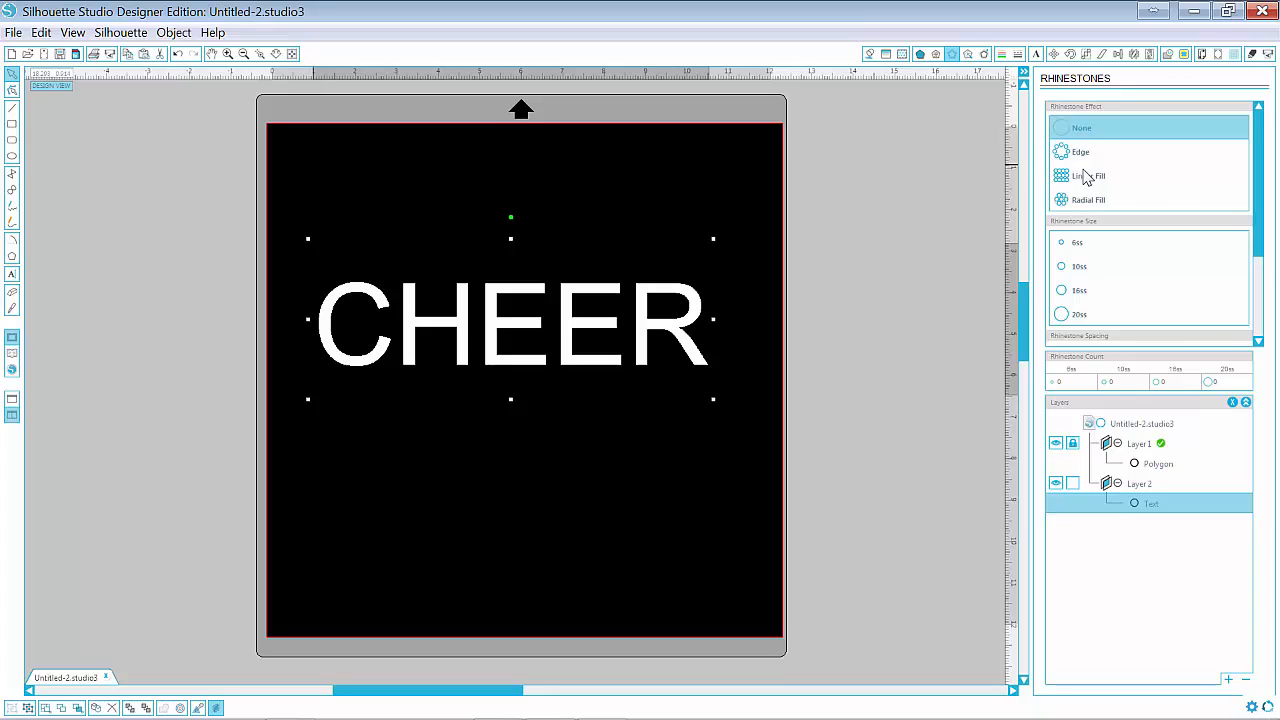
left_click(1081, 154)
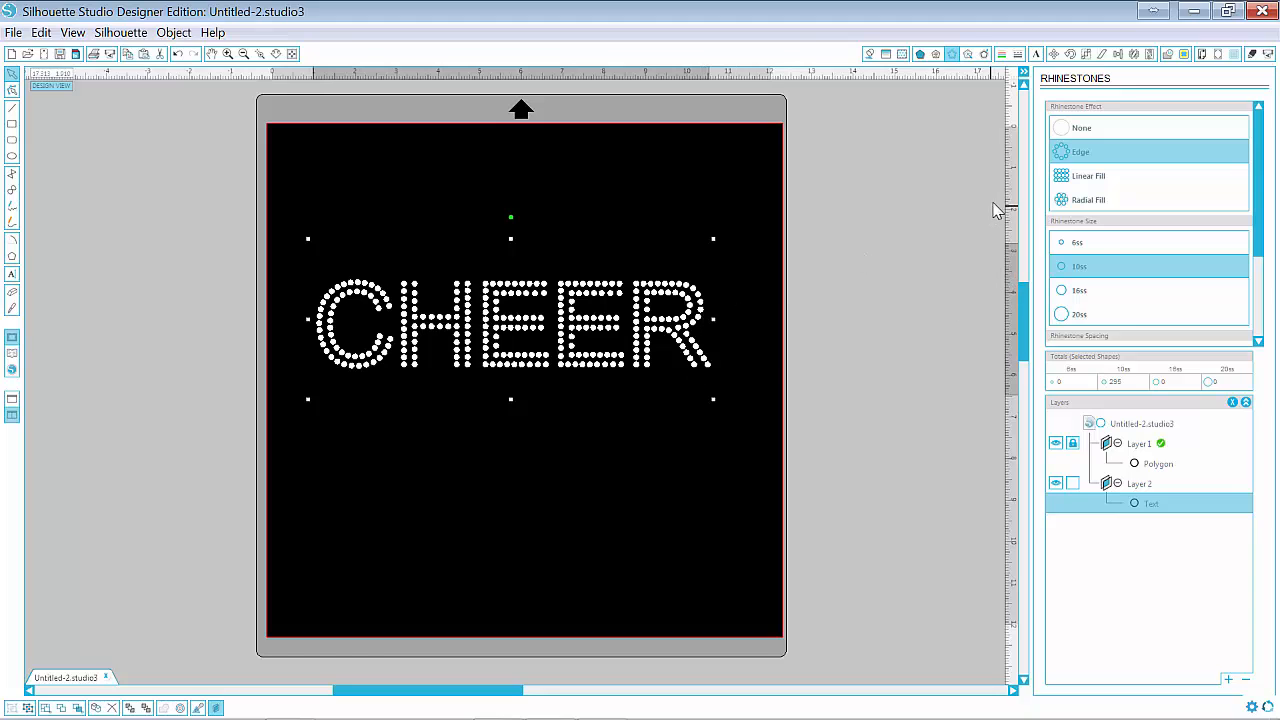
left_click(1090, 177)
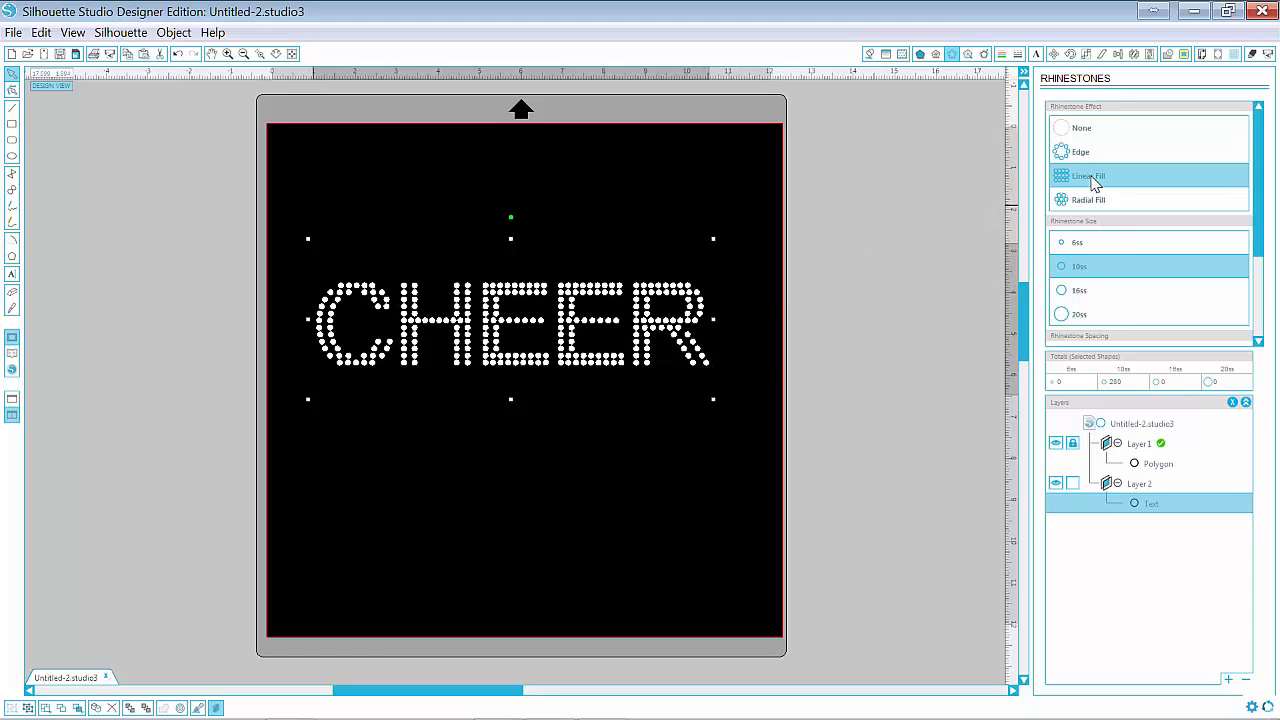
left_click(1089, 207)
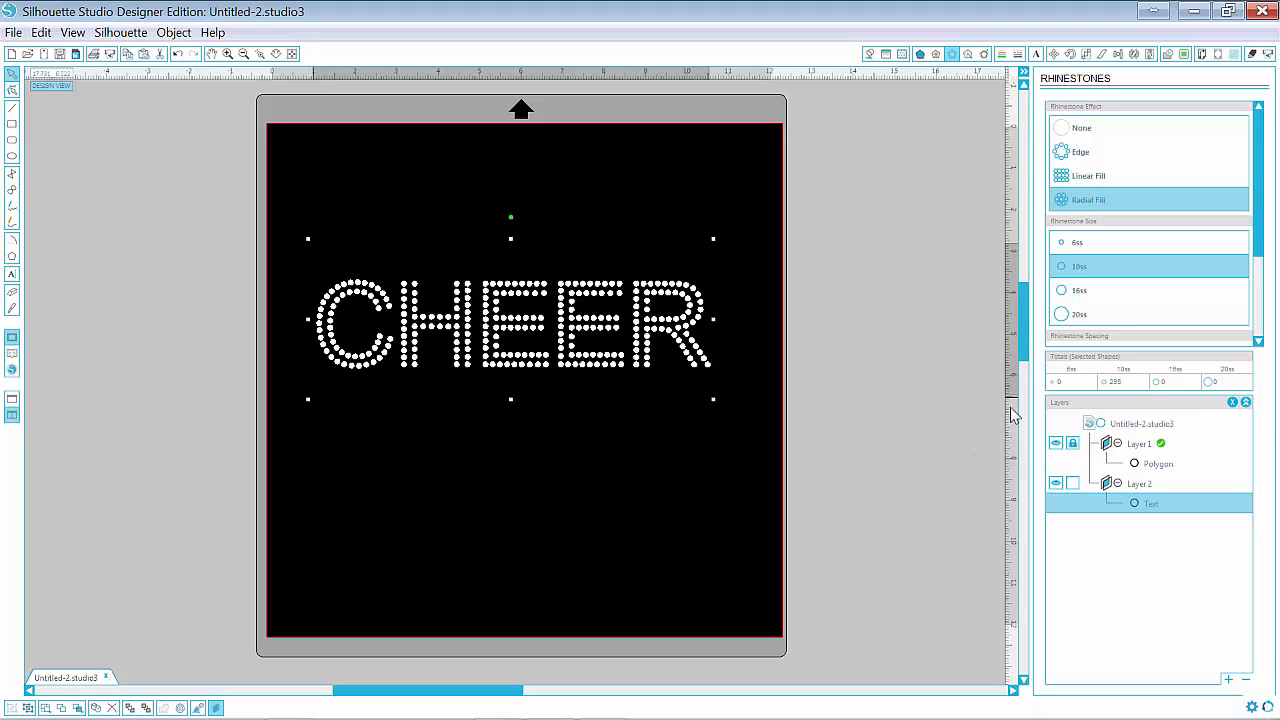
- Hide the layer list and open the text style settings for the CHEER text
left_click(1233, 402)
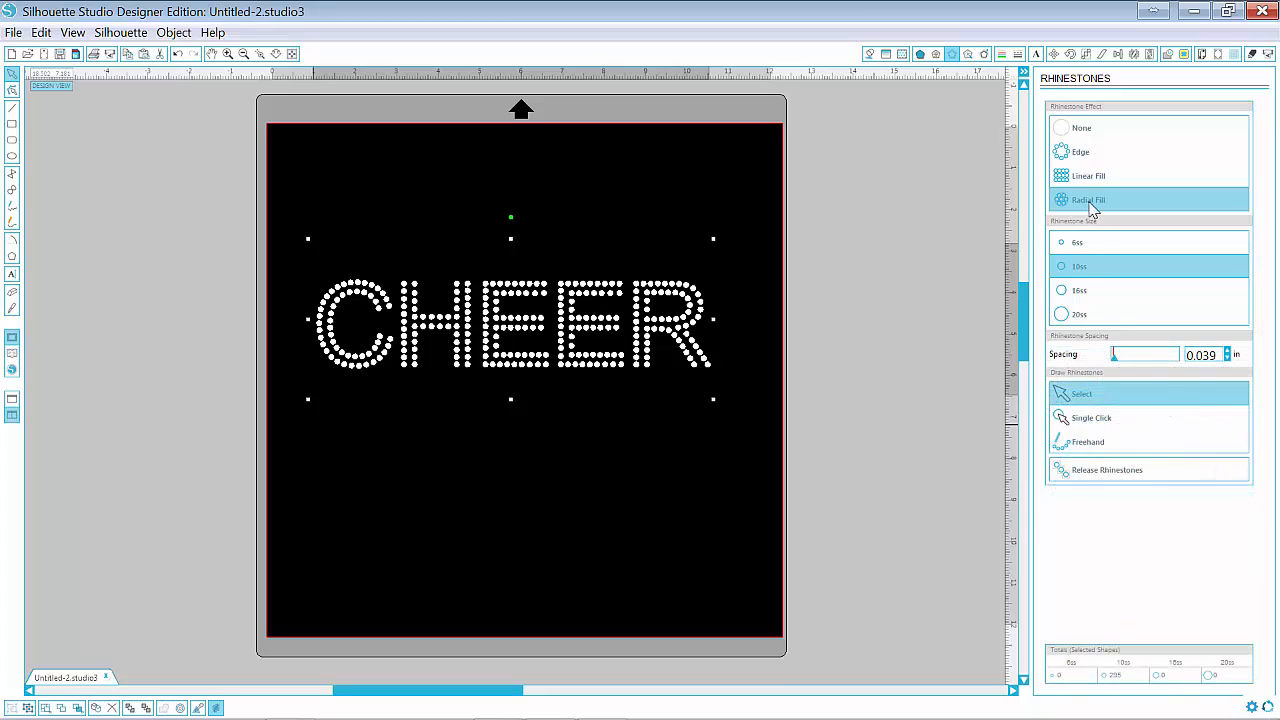
left_click(1037, 54)
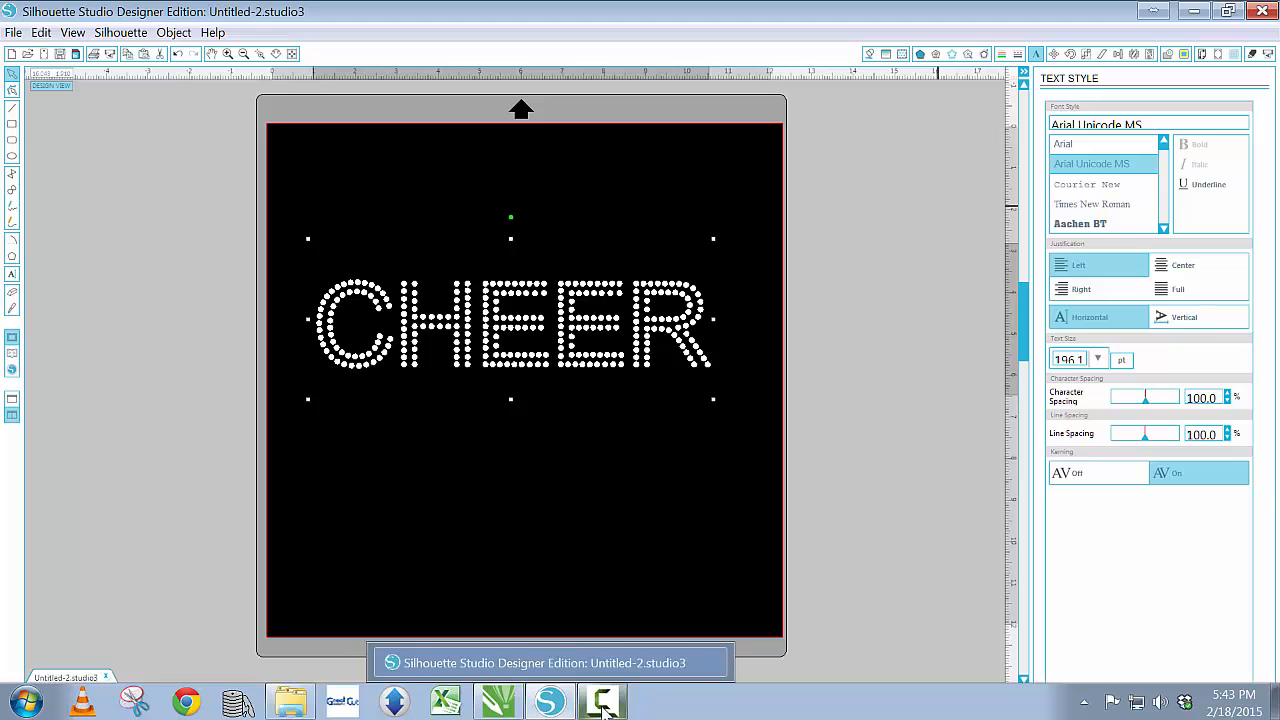
mouse_move(603, 707)
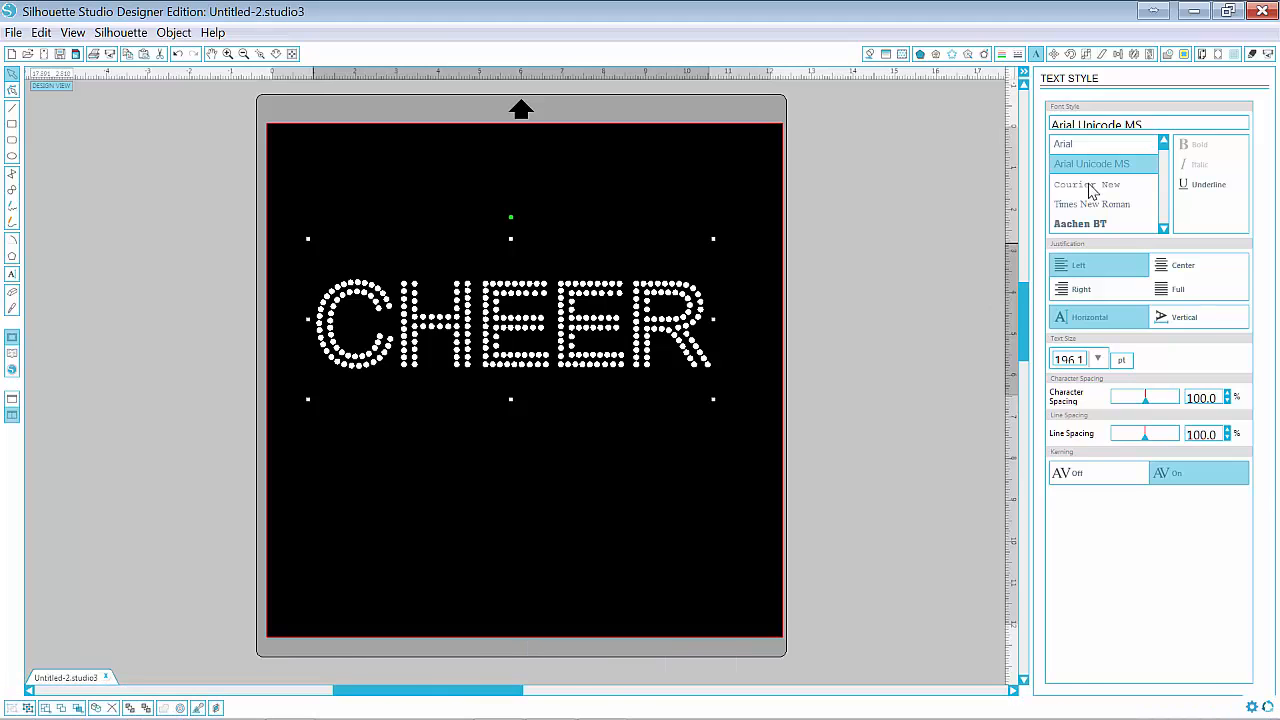
- Compare the Arial and Arial Unicode MS fonts on the rhinestone CHEER text
left_click(1074, 148)
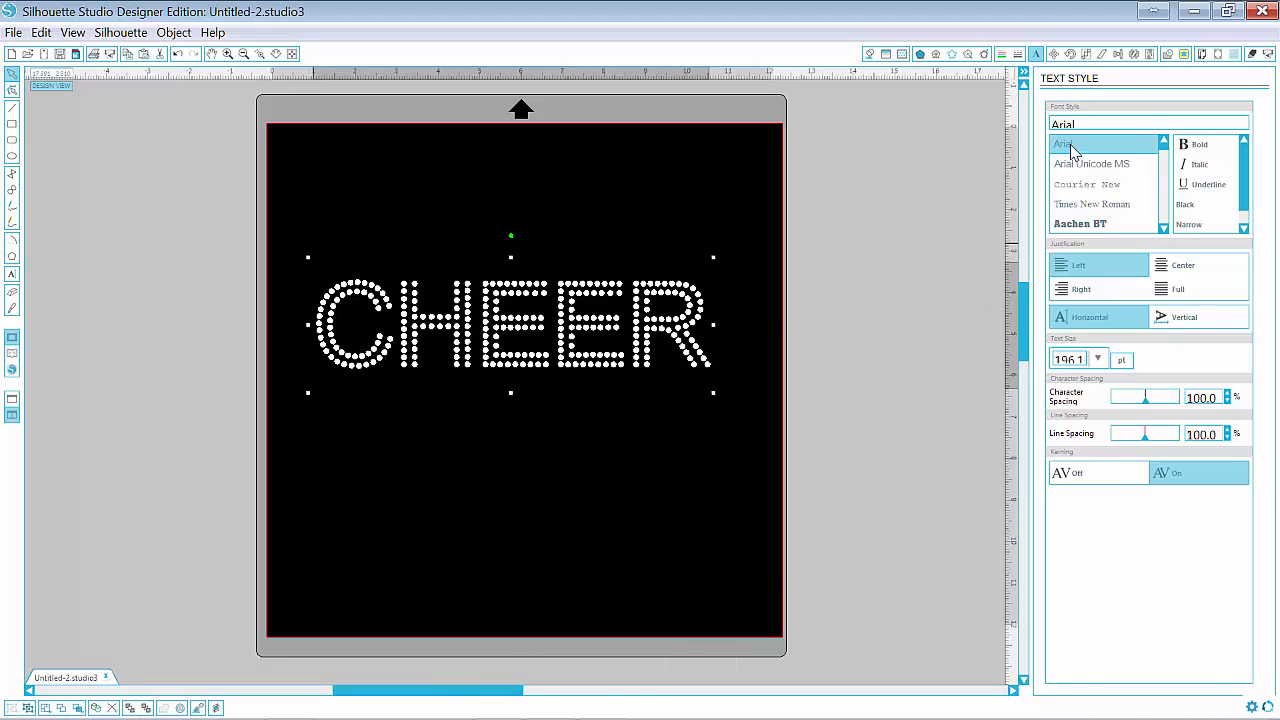
left_click(869, 386)
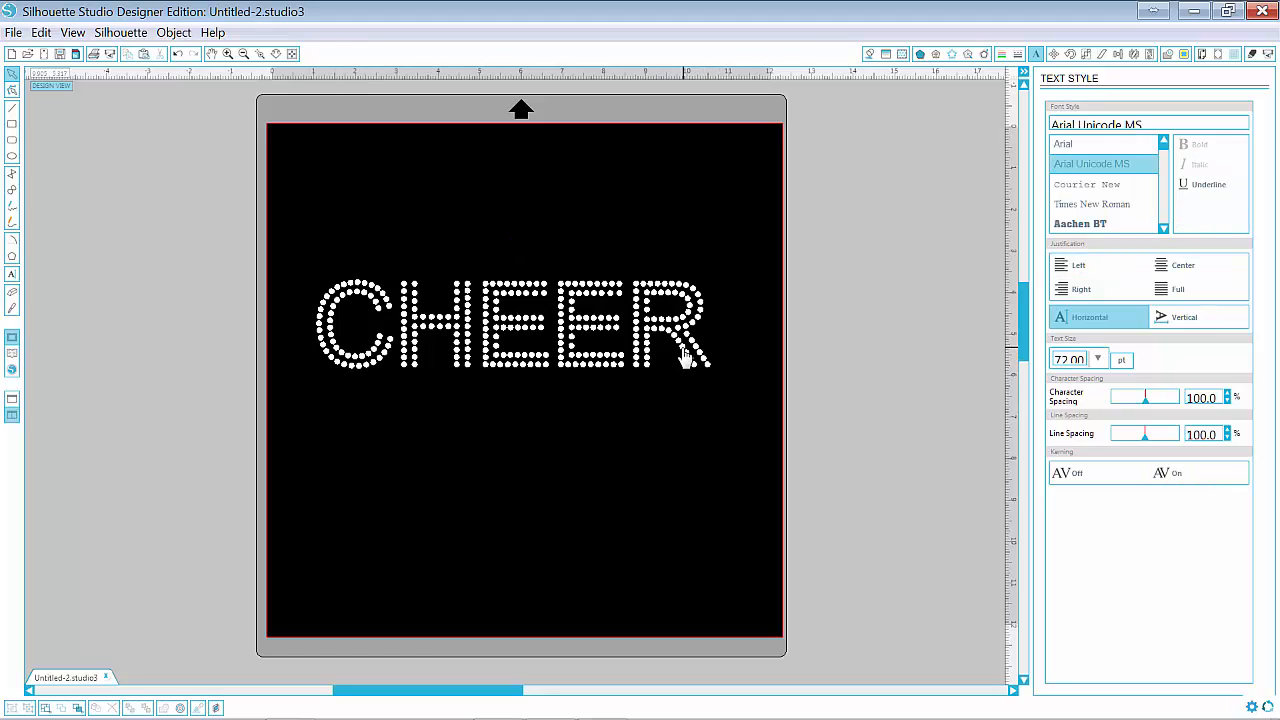
left_click(685, 355)
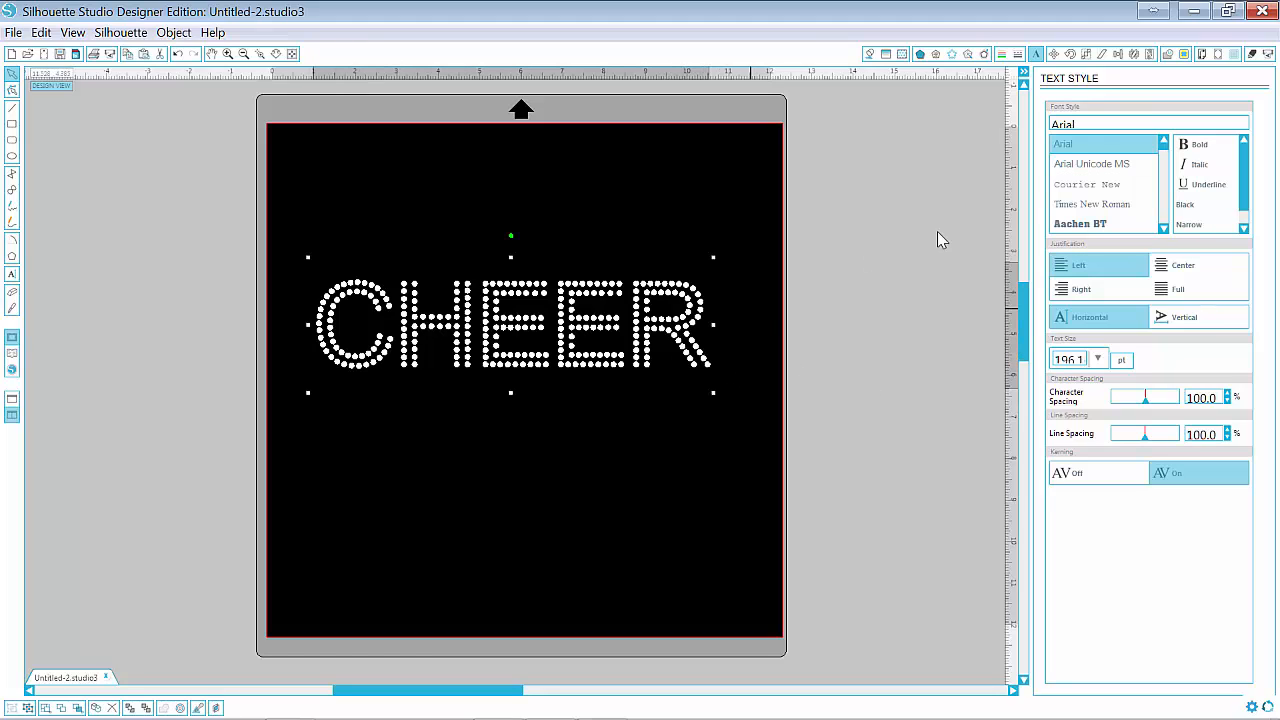
left_click(1069, 172)
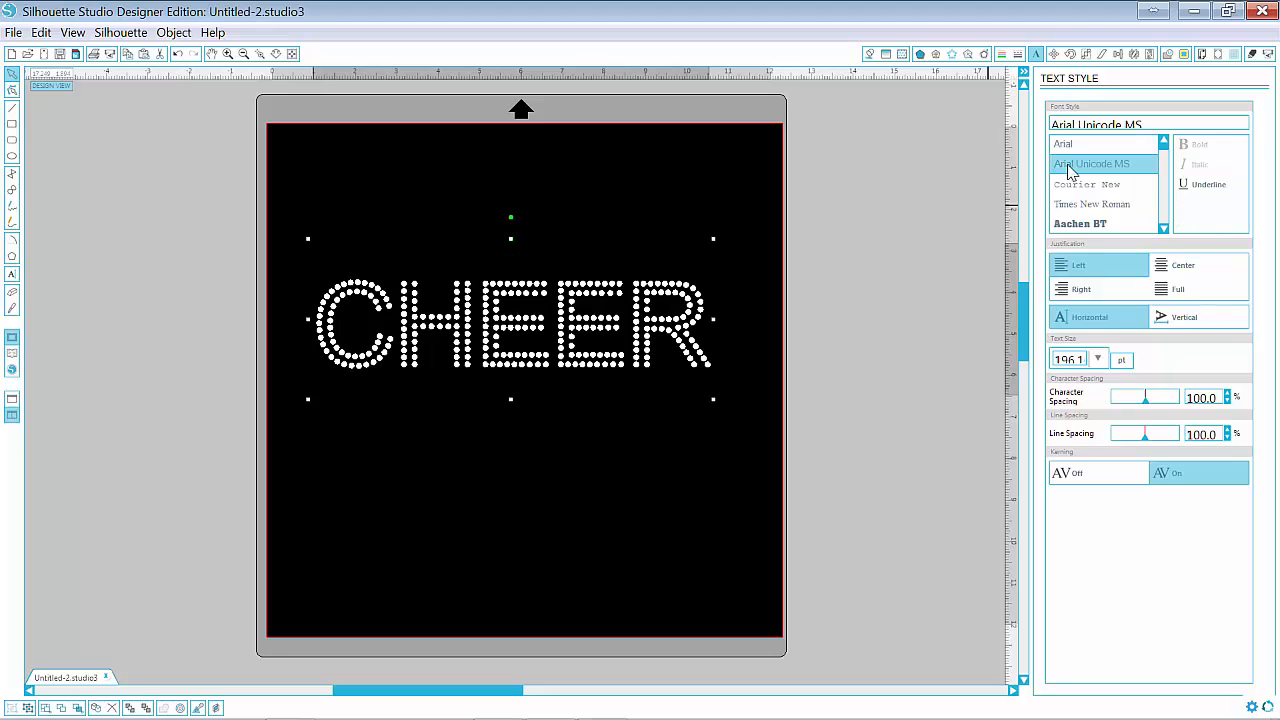
left_click(1066, 146)
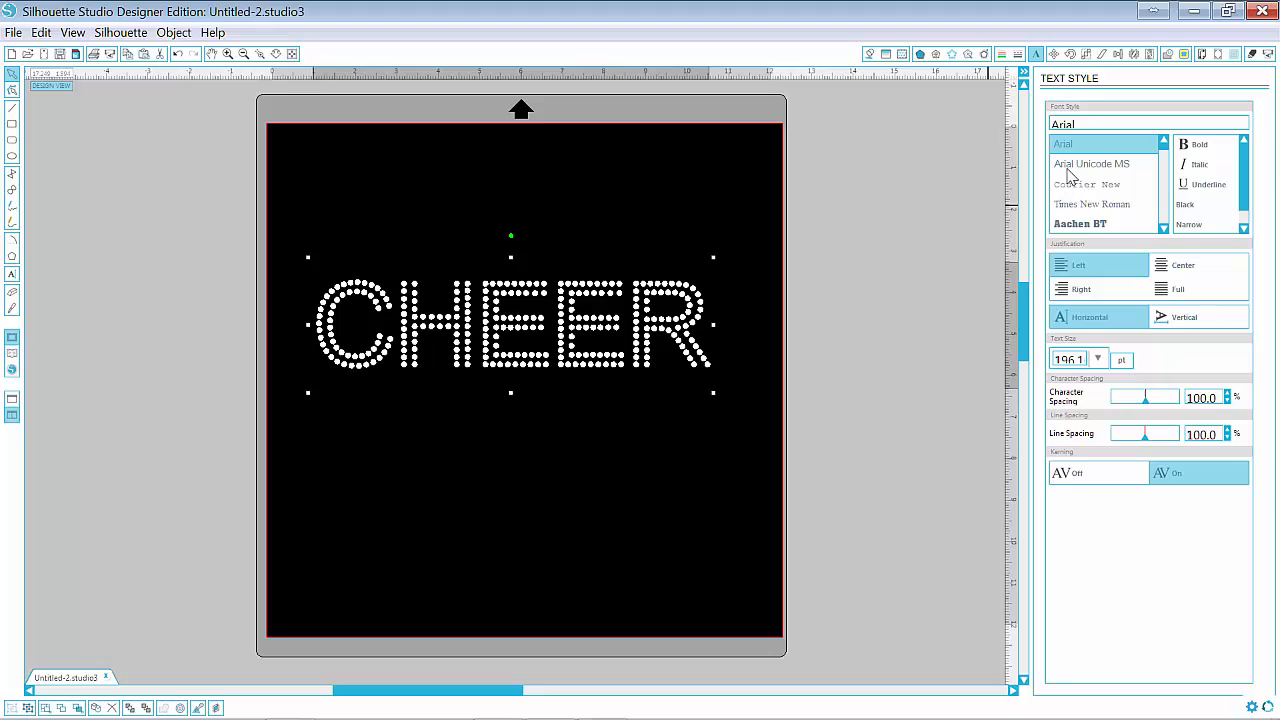
left_click(1069, 172)
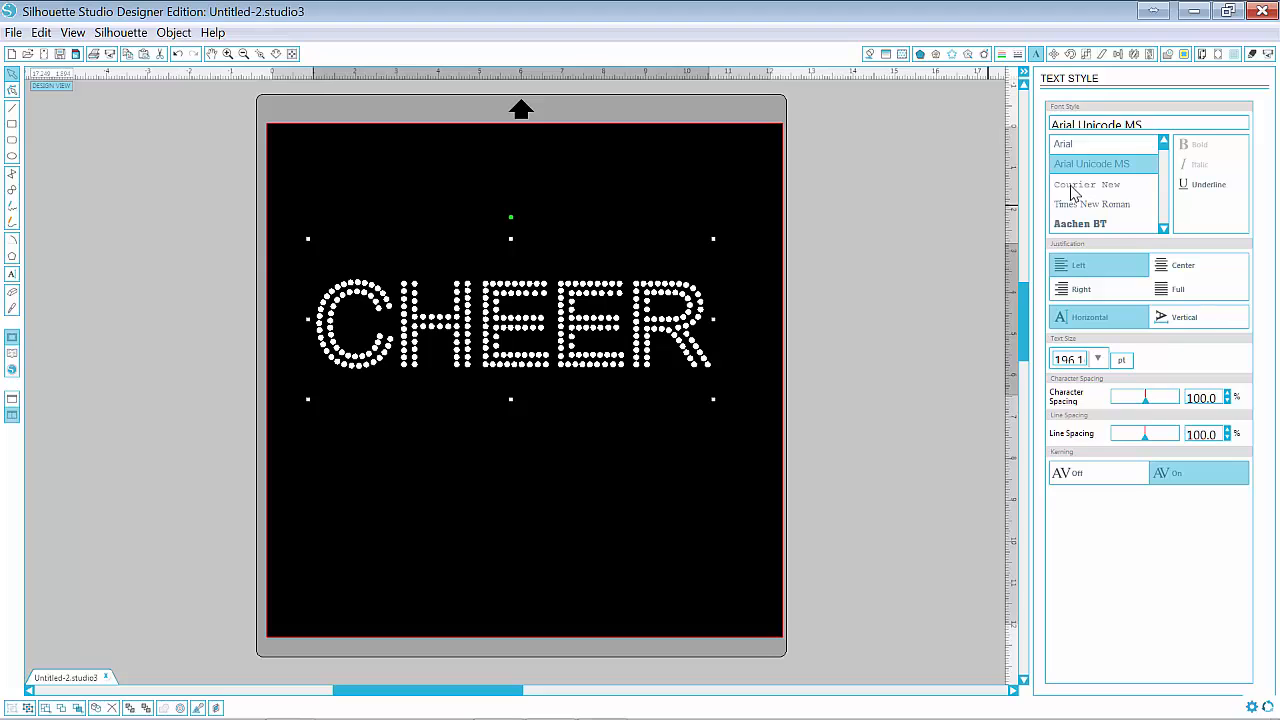
- Try the fonts from Courier New through Agency FB on the CHEER text and shrink it proportionally to about 184.6 pt
left_click(1073, 190)
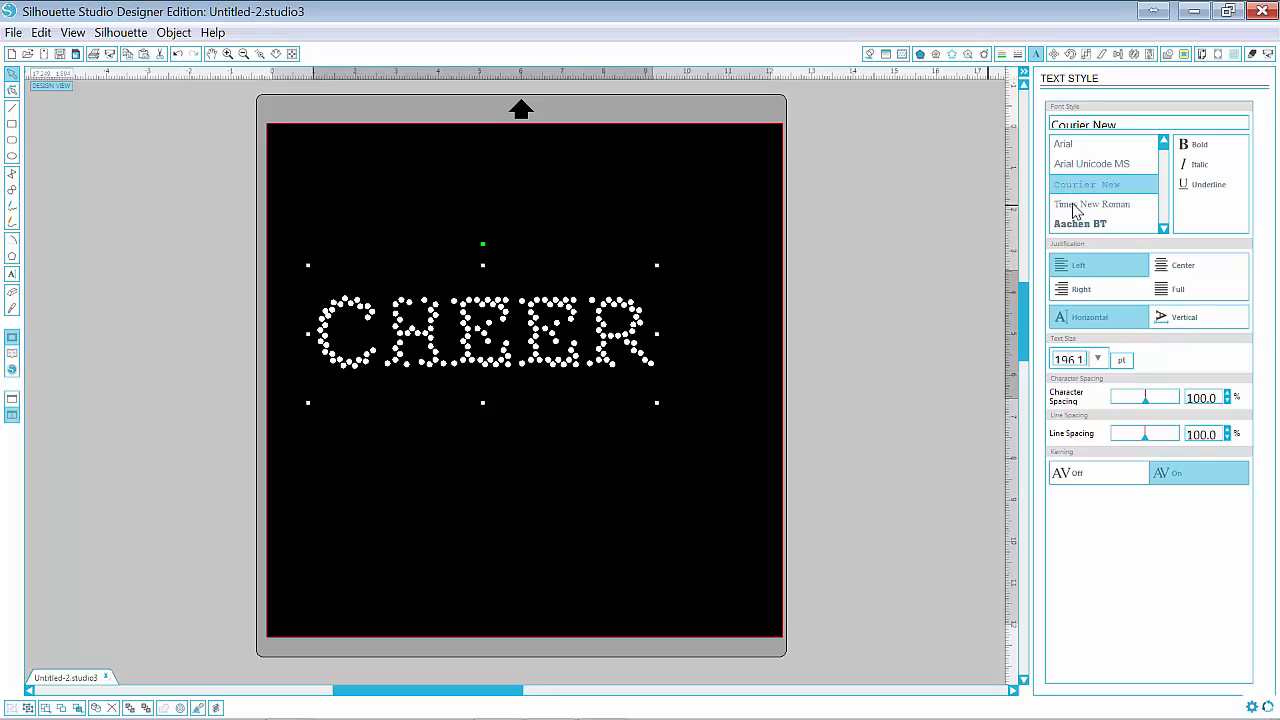
left_click(1076, 207)
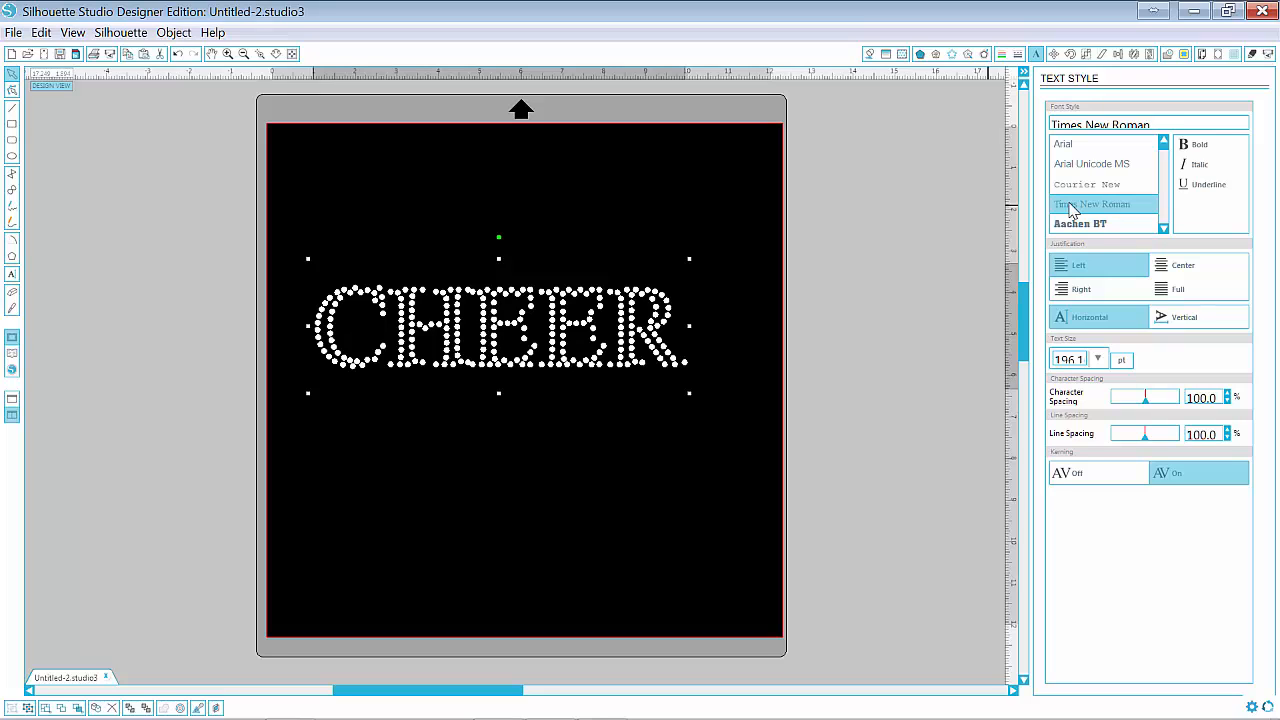
key("Down")
key("Down")
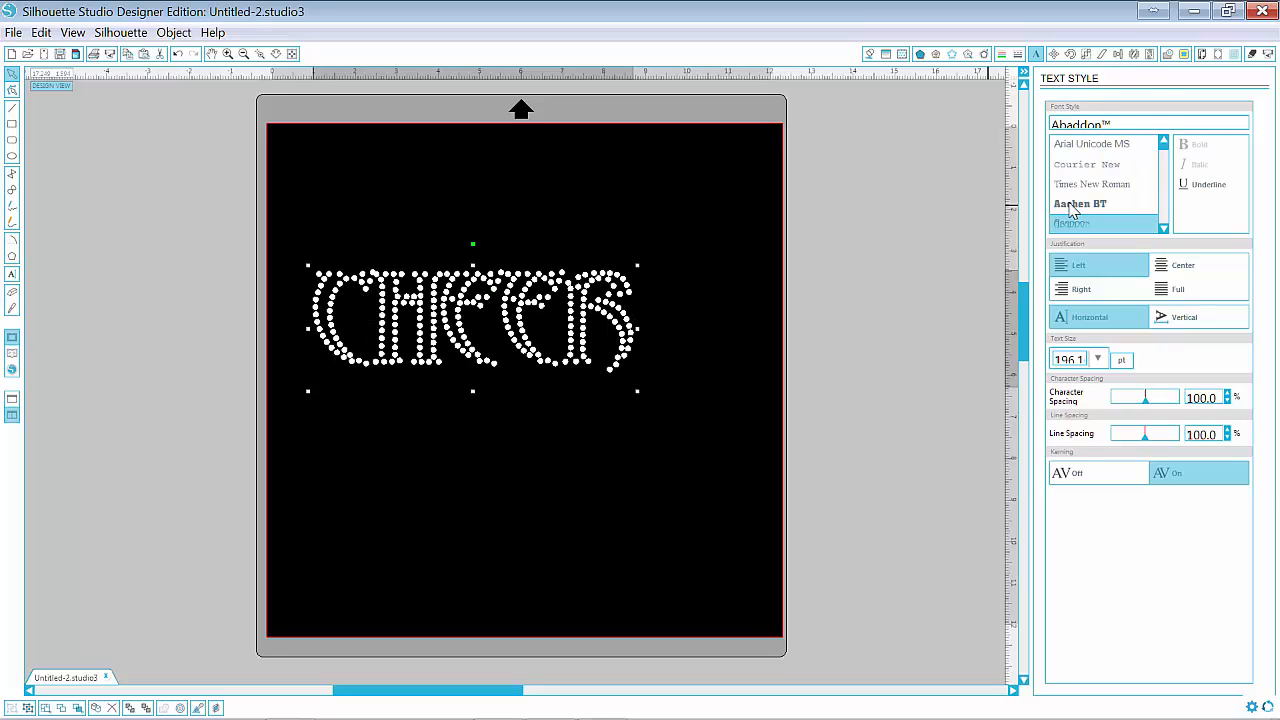
key("Down")
key("Down")
key("Down")
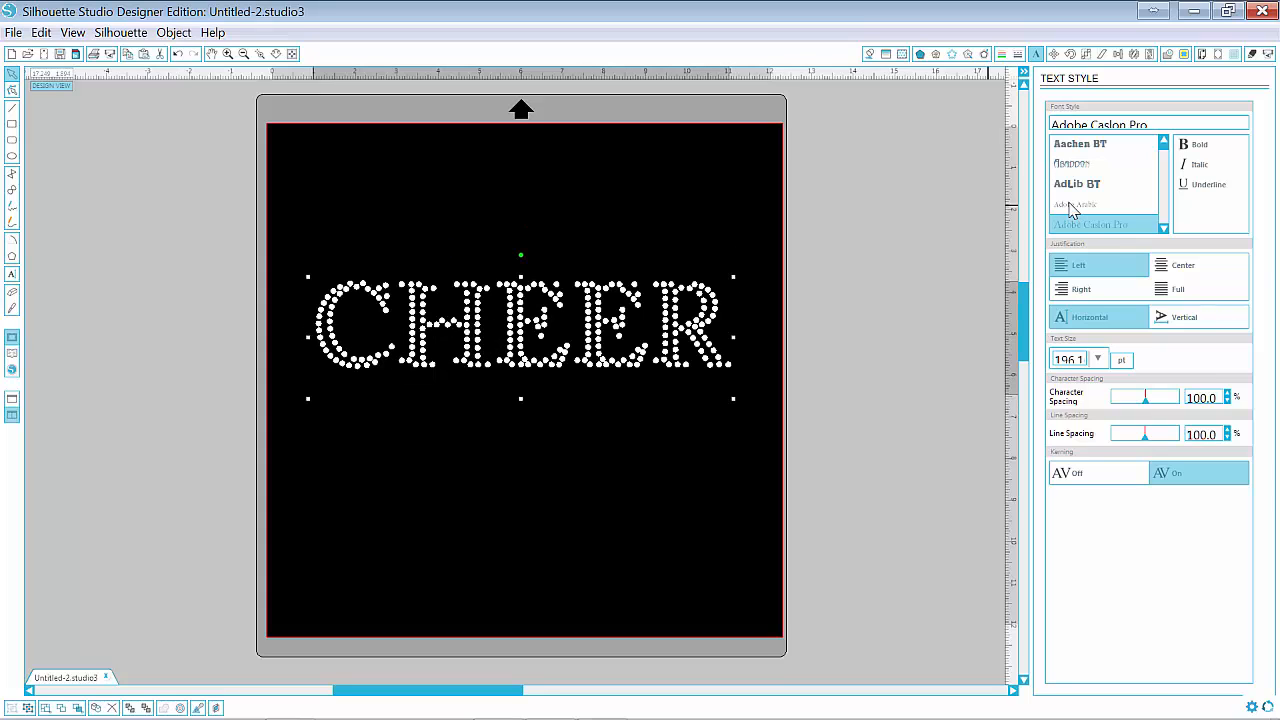
key("Down")
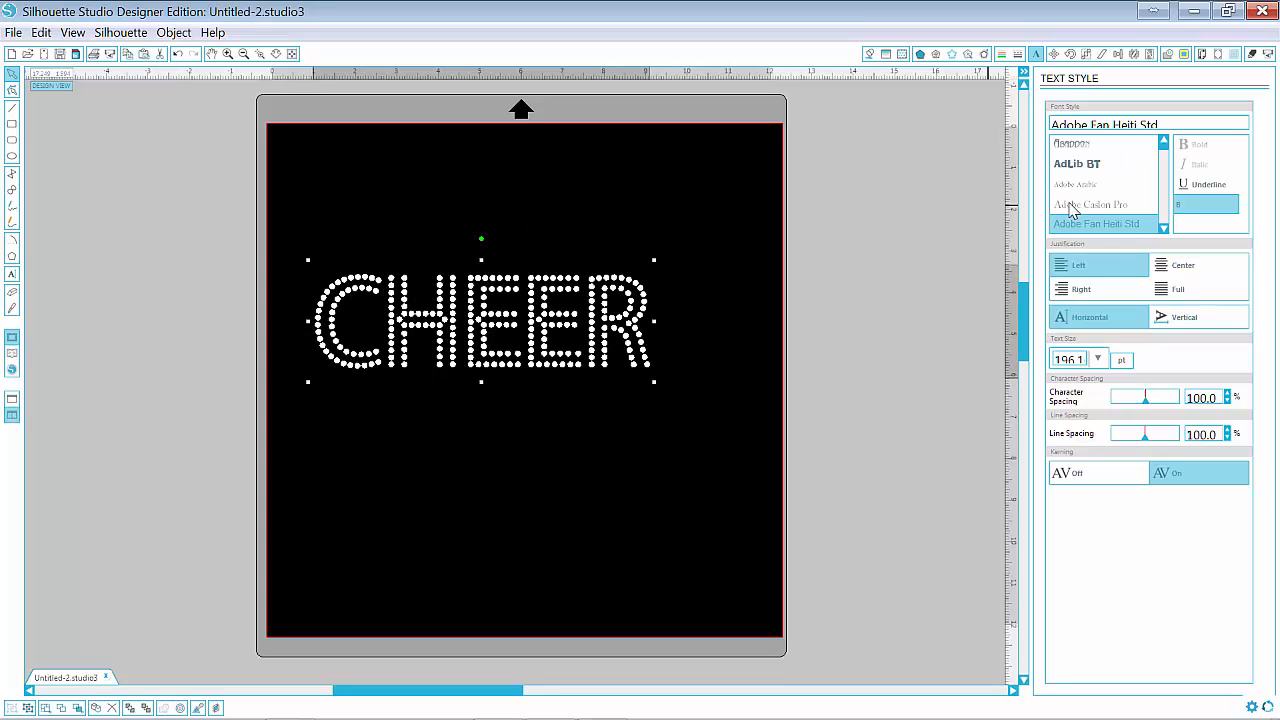
key("Down")
key("Down")
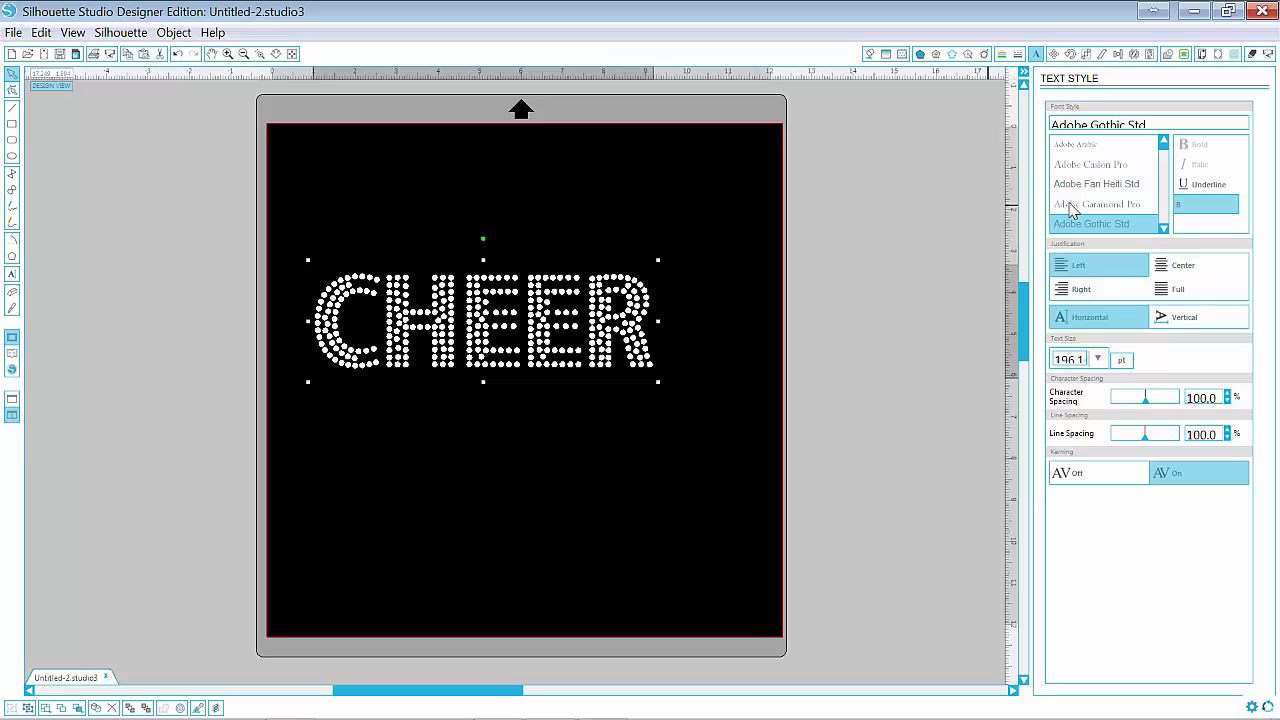
key("Down")
key("Down")
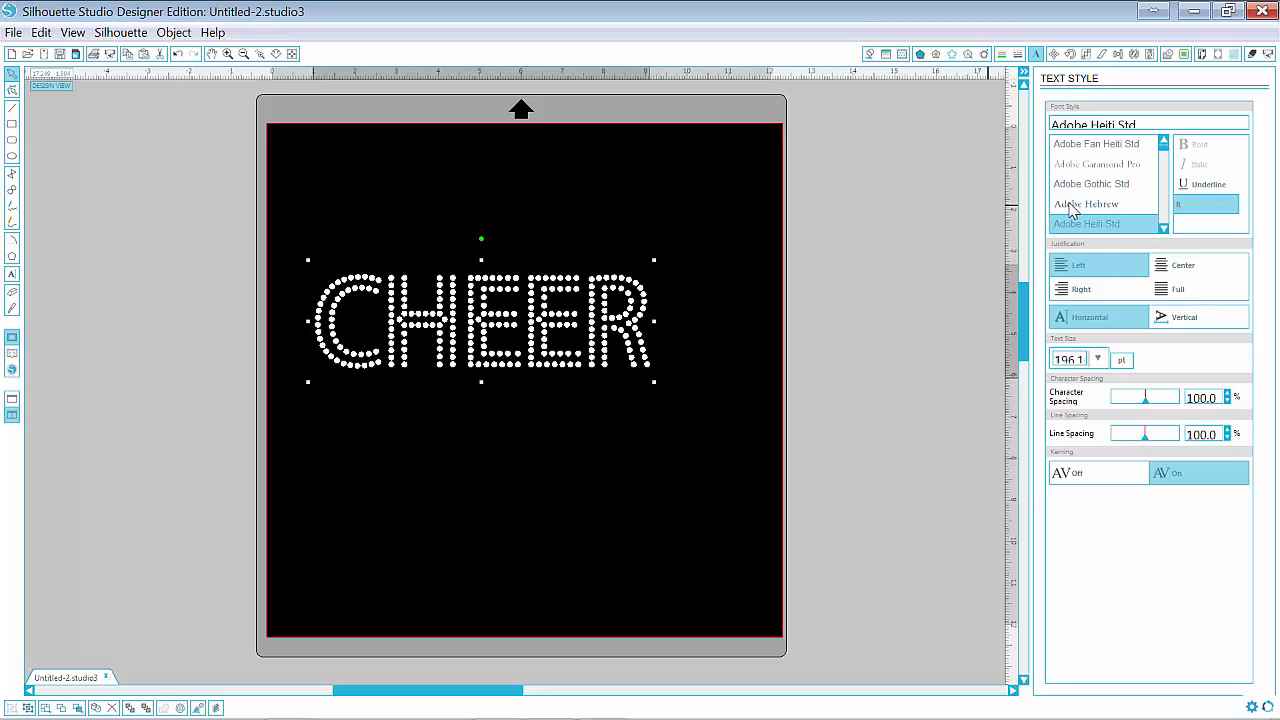
key("Down")
key("Down")
key("Down")
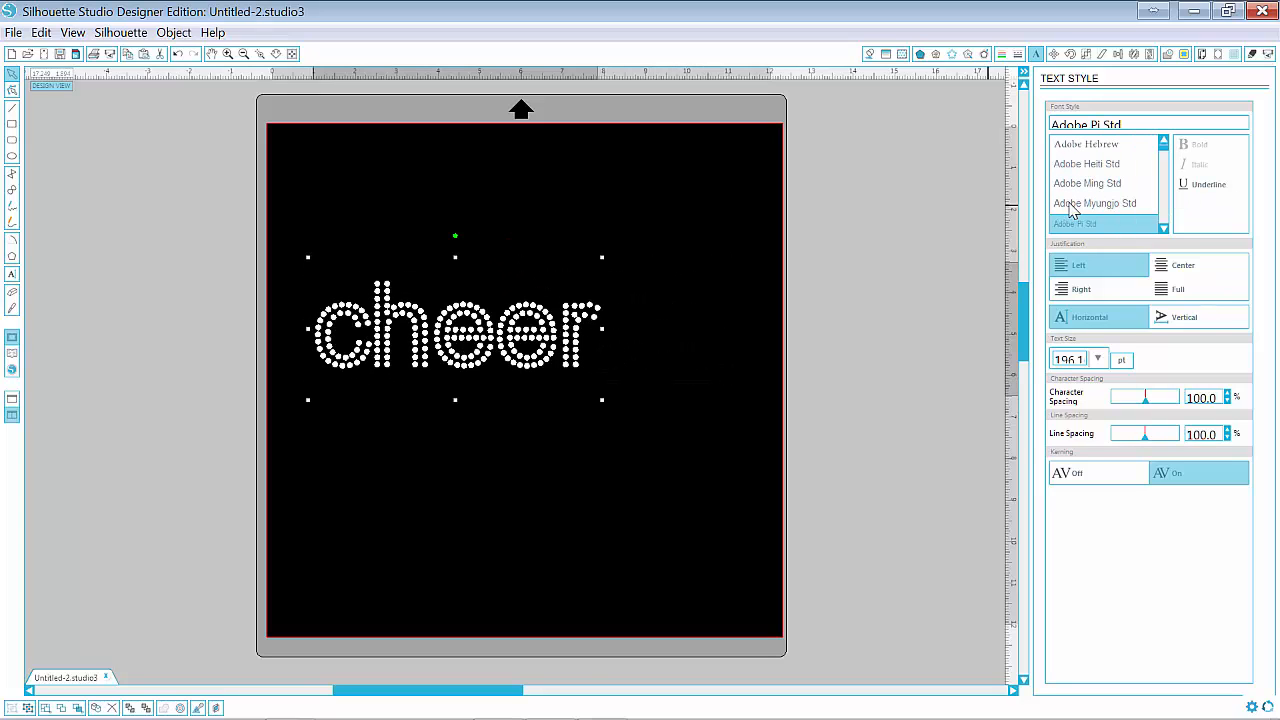
key("Down")
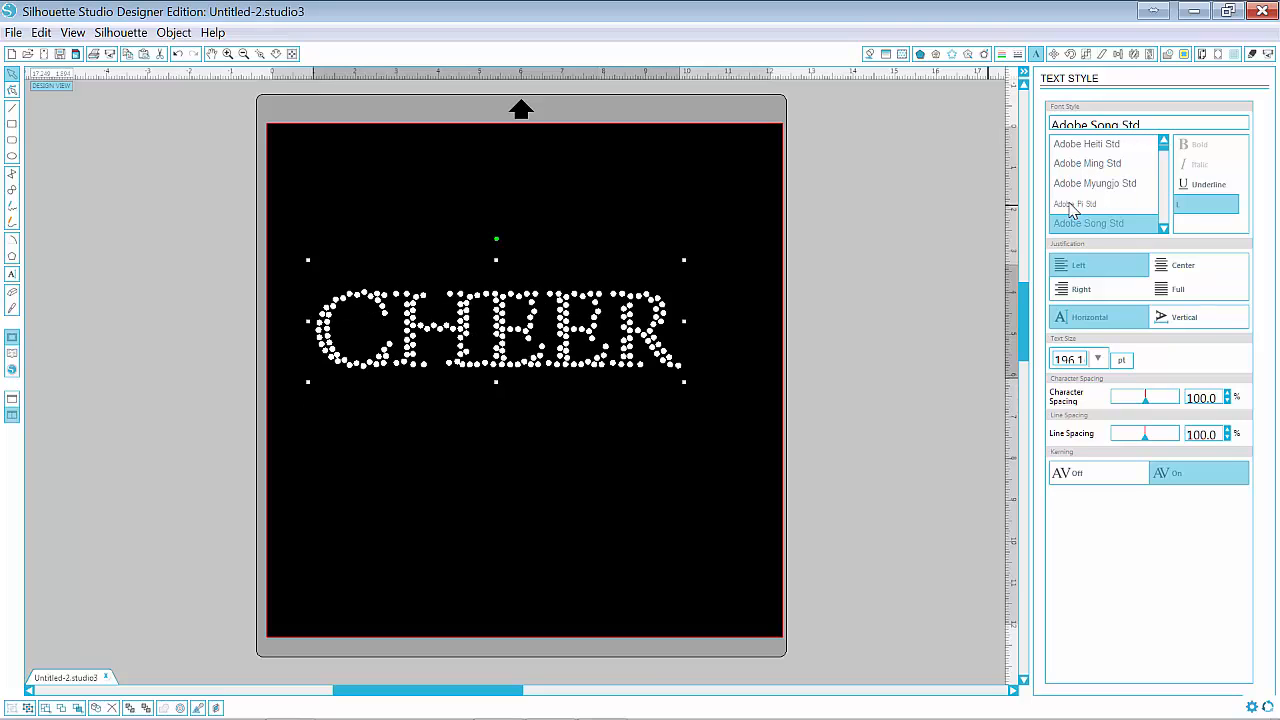
key("Down")
key("Down")
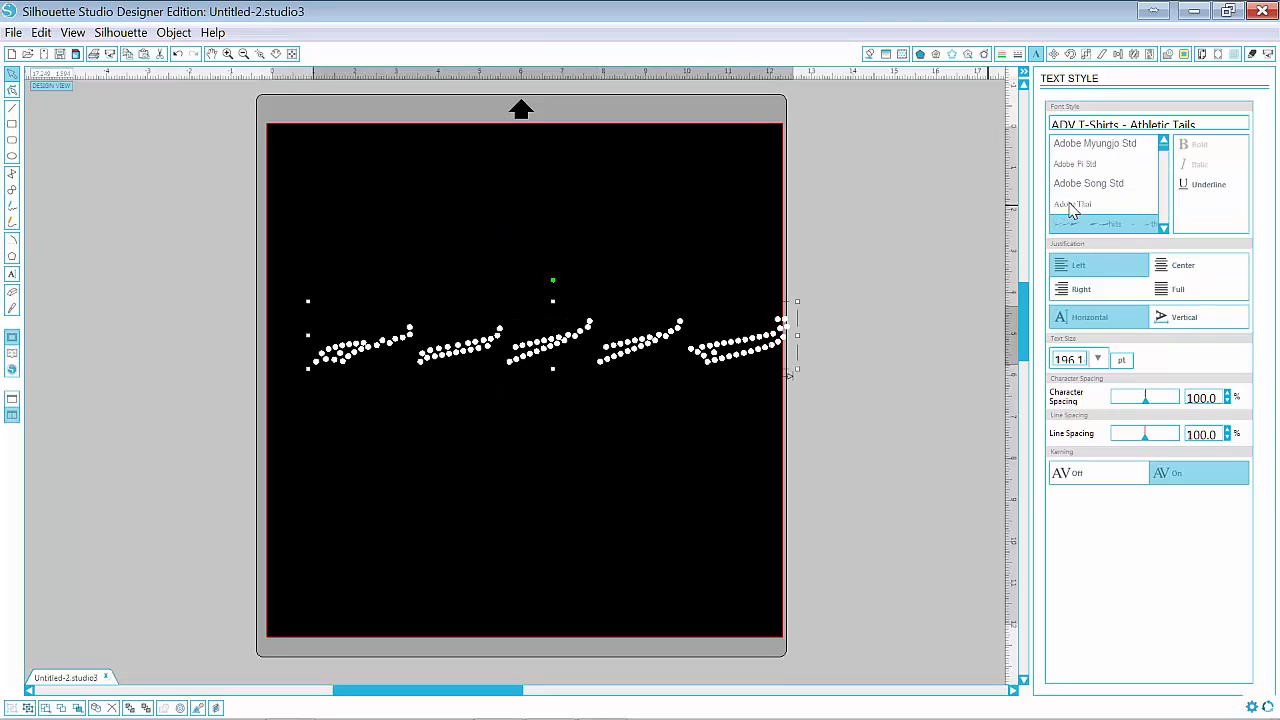
key("Down")
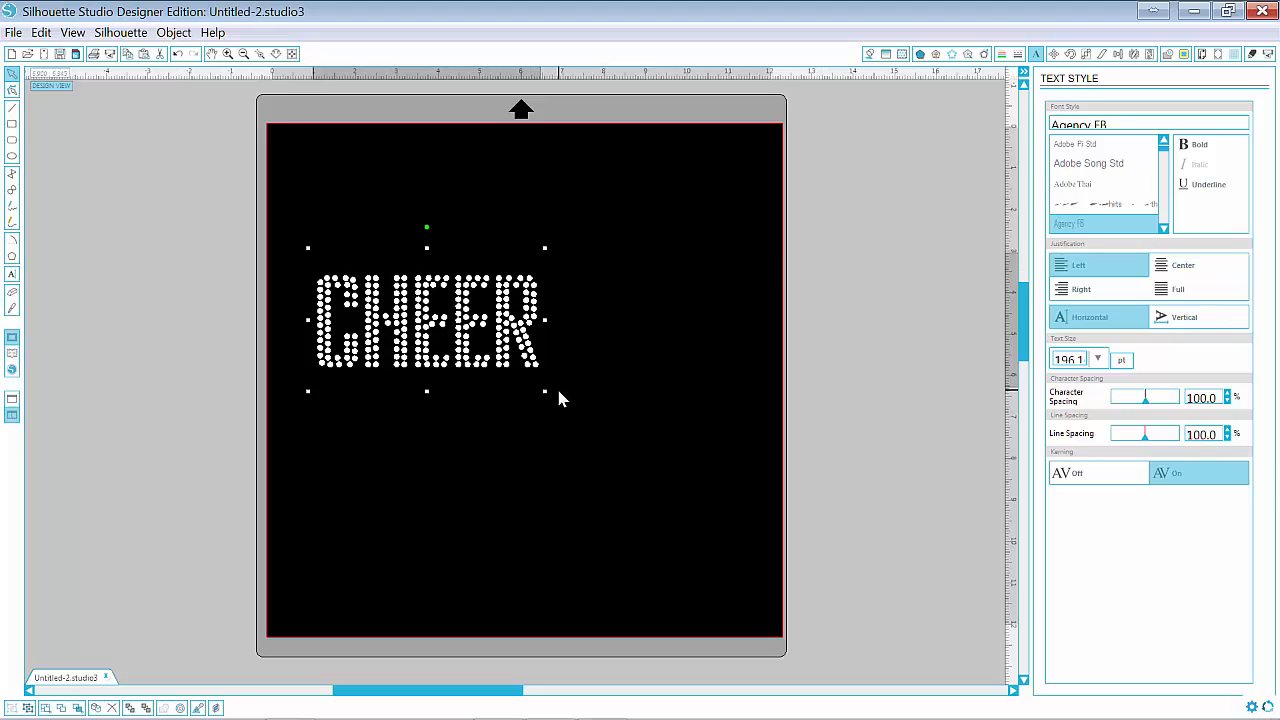
mouse_move(543, 391)
left_mouse_down()
mouse_move(507, 352)
mouse_move(451, 326)
mouse_move(417, 281)
mouse_move(524, 392)
left_mouse_up()
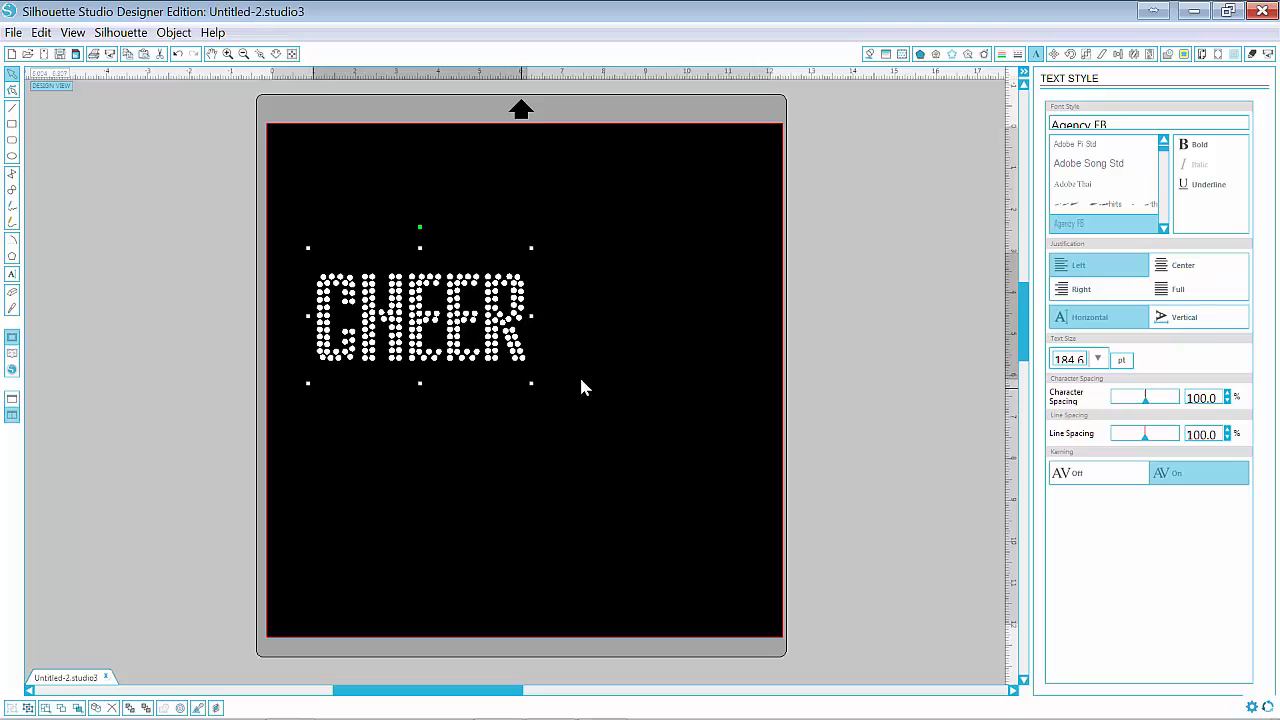
- Preview the fonts from Aharoni onward on the CHEER text, one after another, and apply Androgyne
left_click(1164, 229)
left_click(1164, 229)
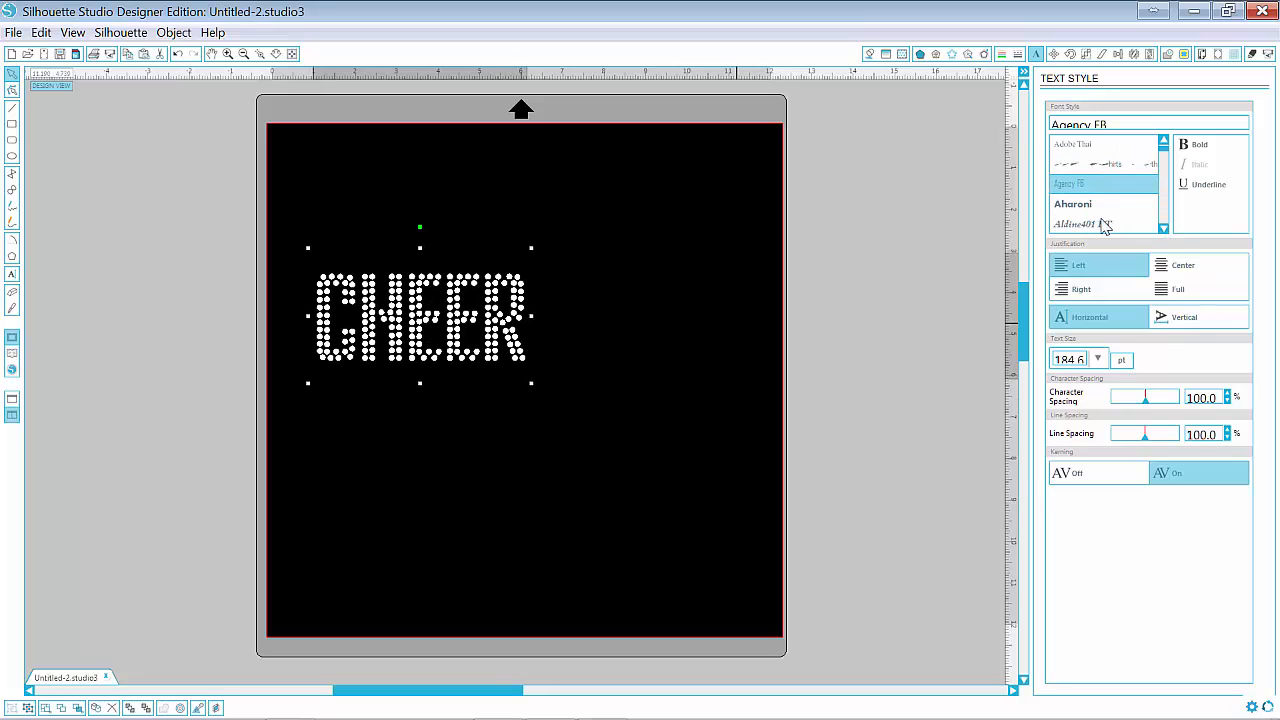
left_click(1075, 205)
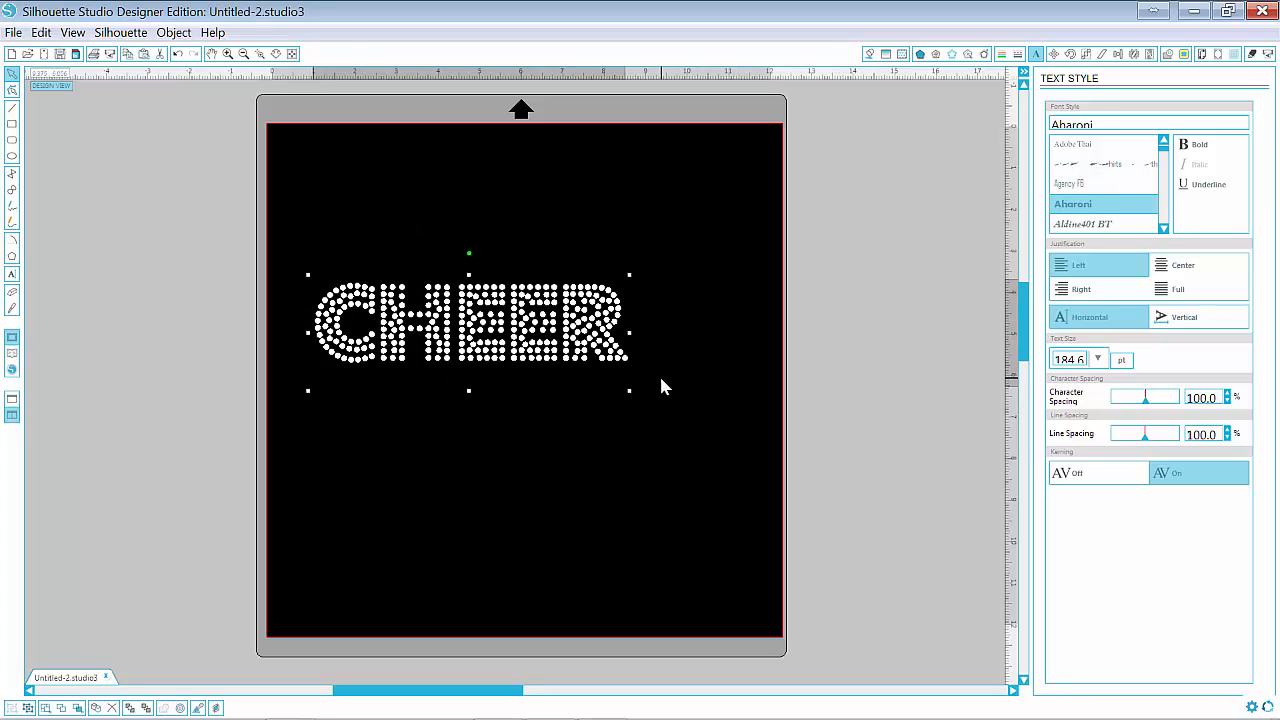
key("Down")
key("Down")
key("Down")
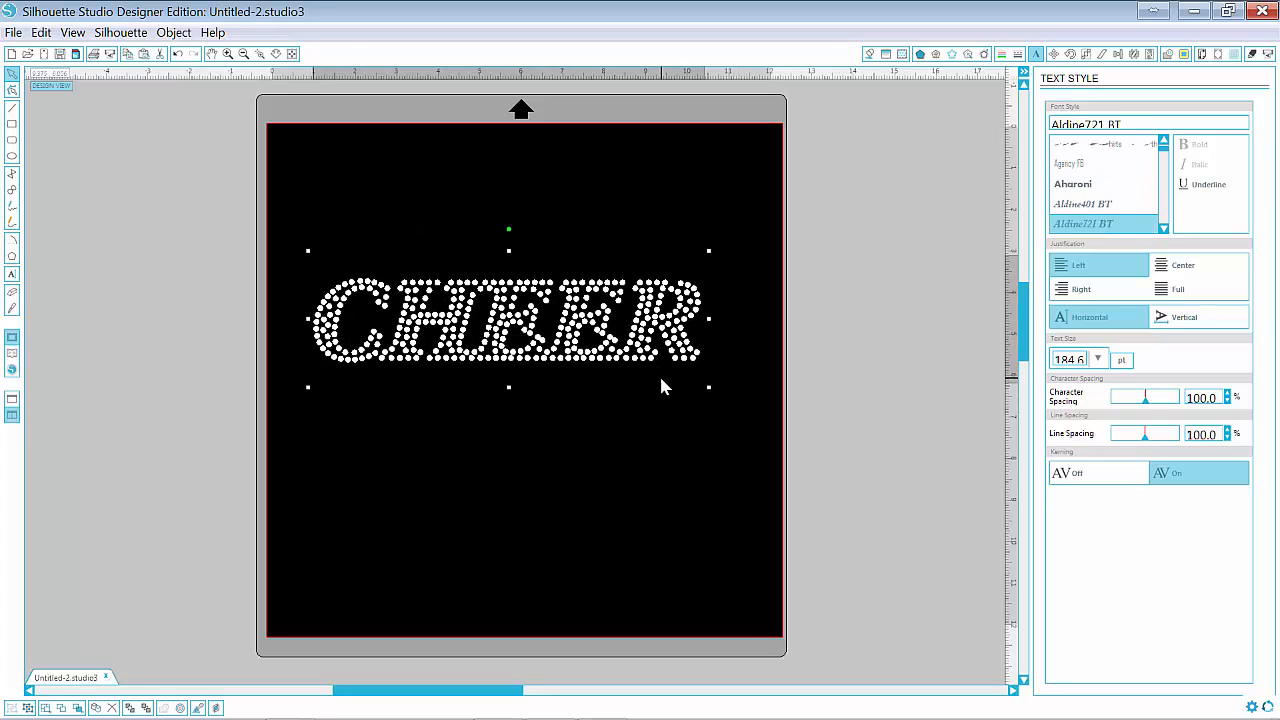
key("Down")
key("Down")
key("Down")
key("Down")
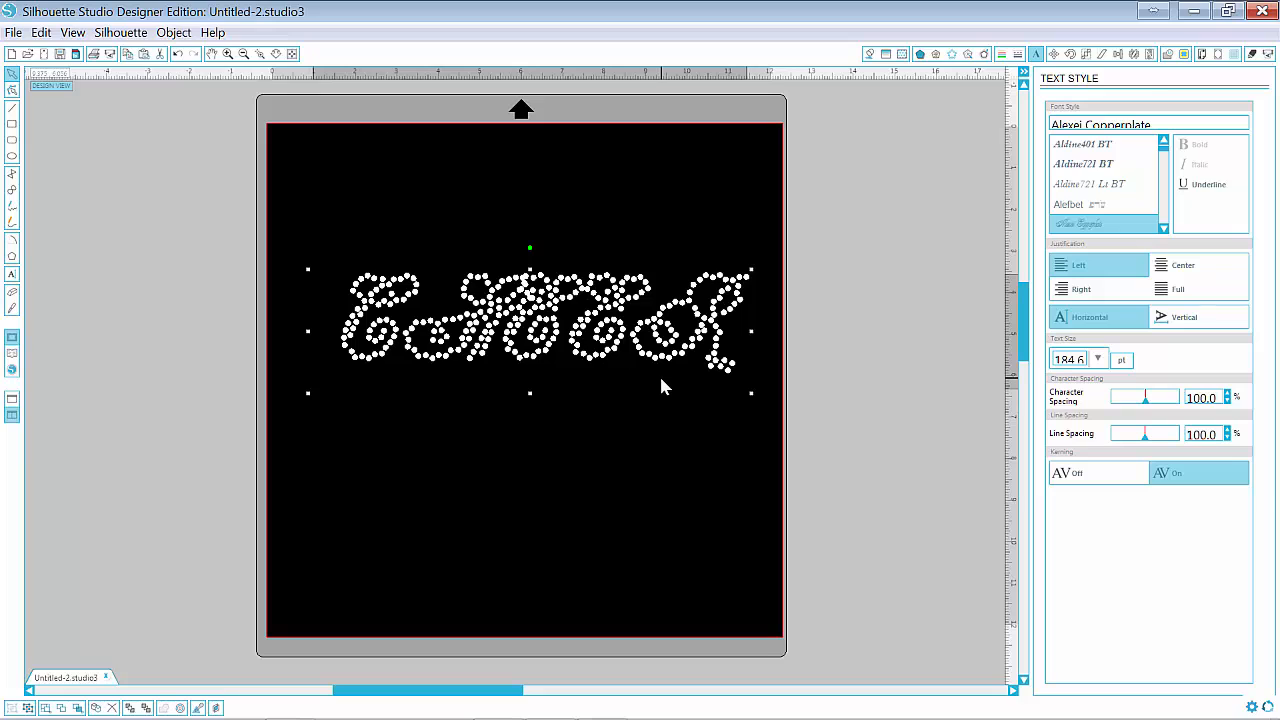
key("Down")
key("Down")
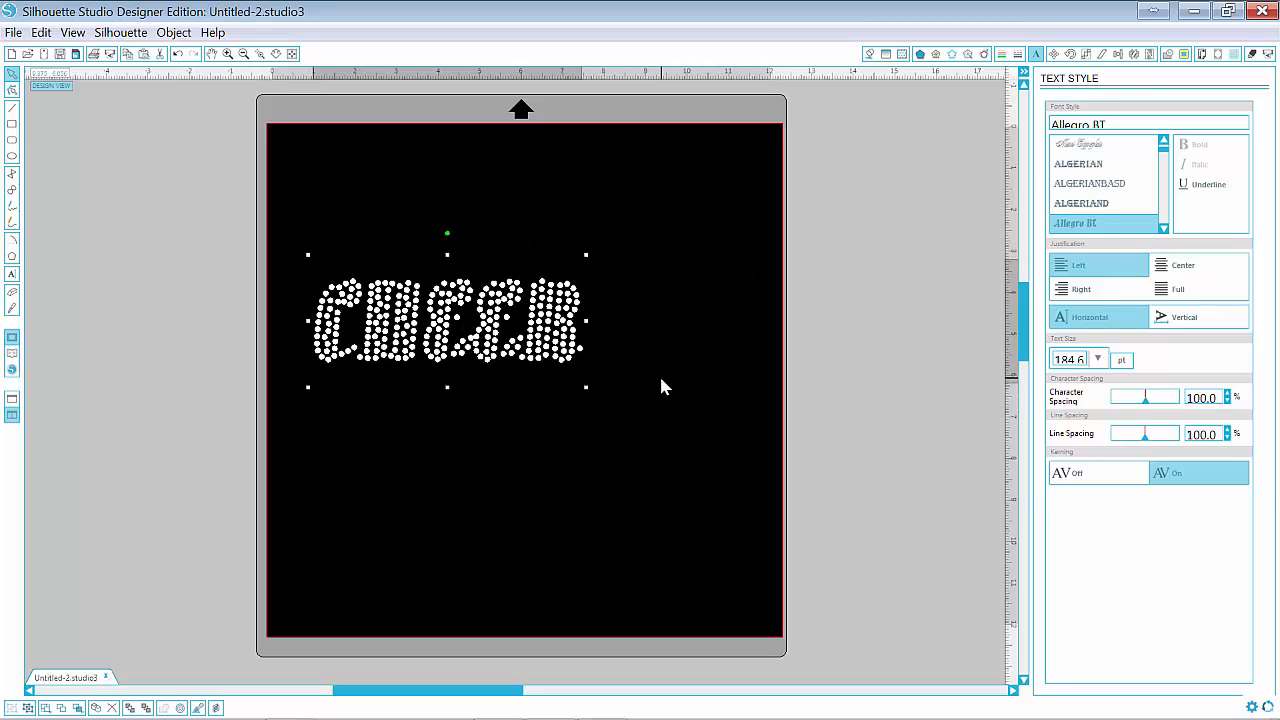
key("Down")
key("Down")
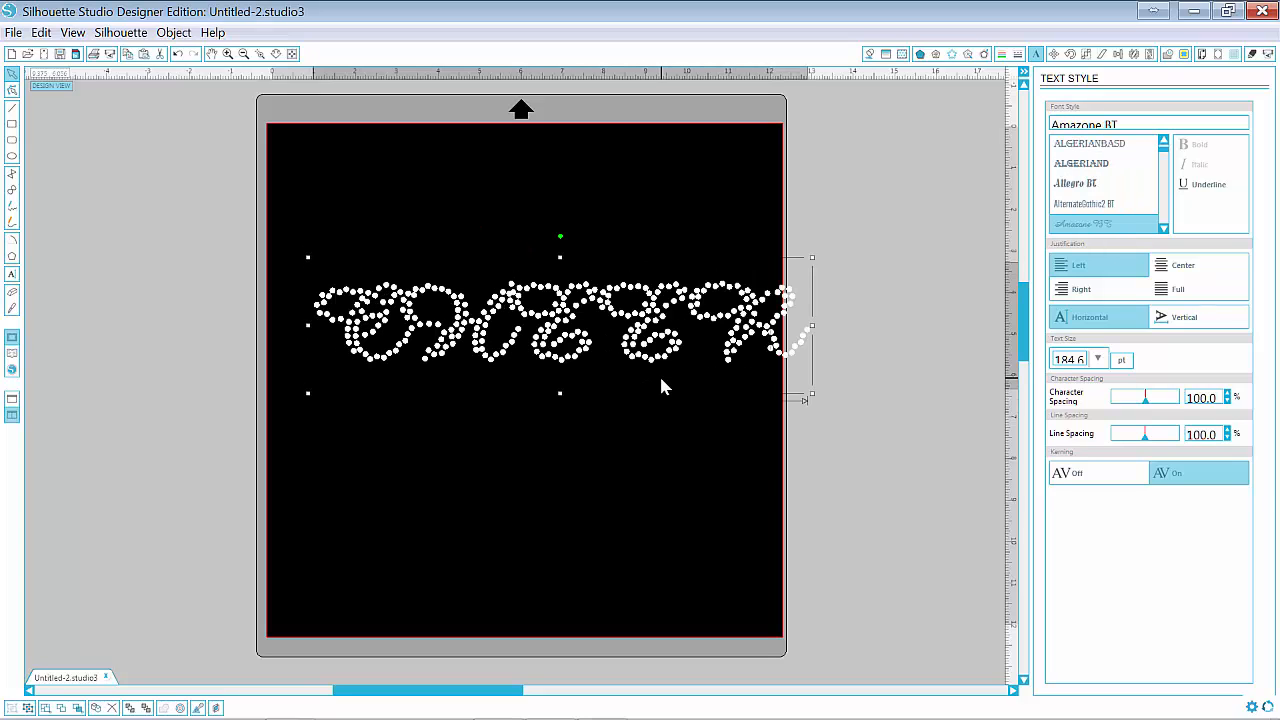
key("Down")
key("Down")
key("Down")
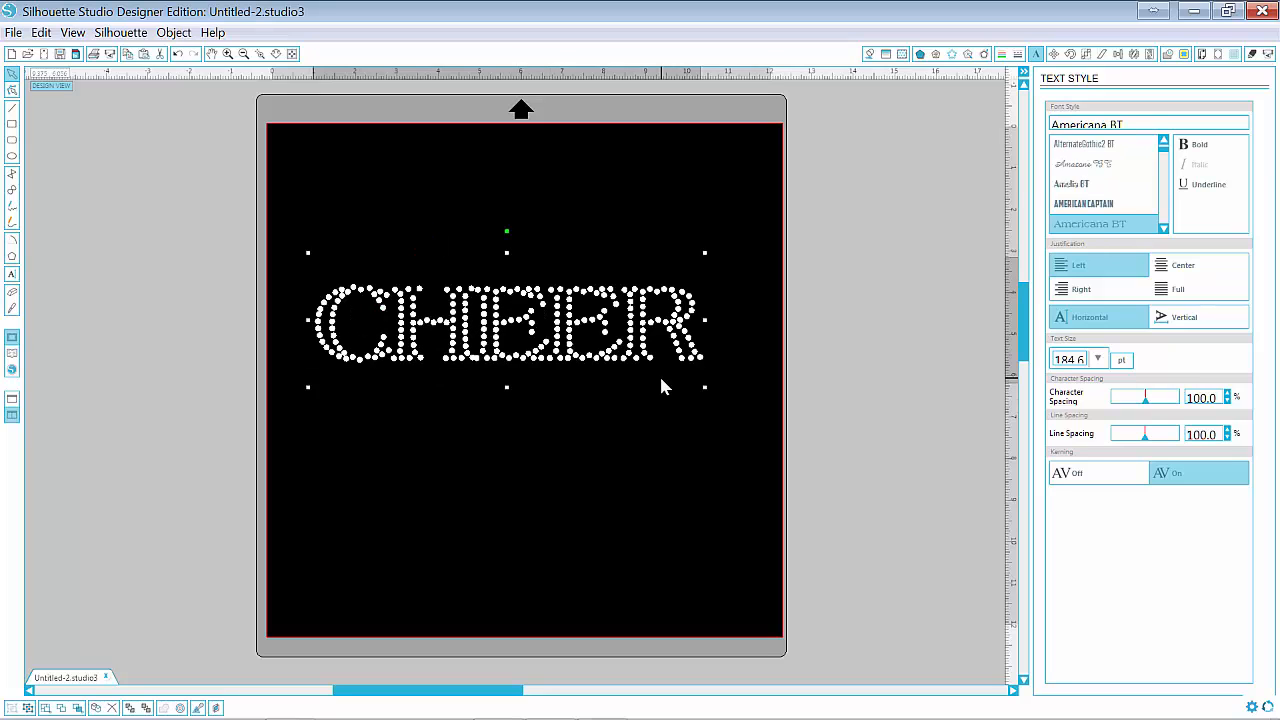
key("Down")
key("Down")
key("Down")
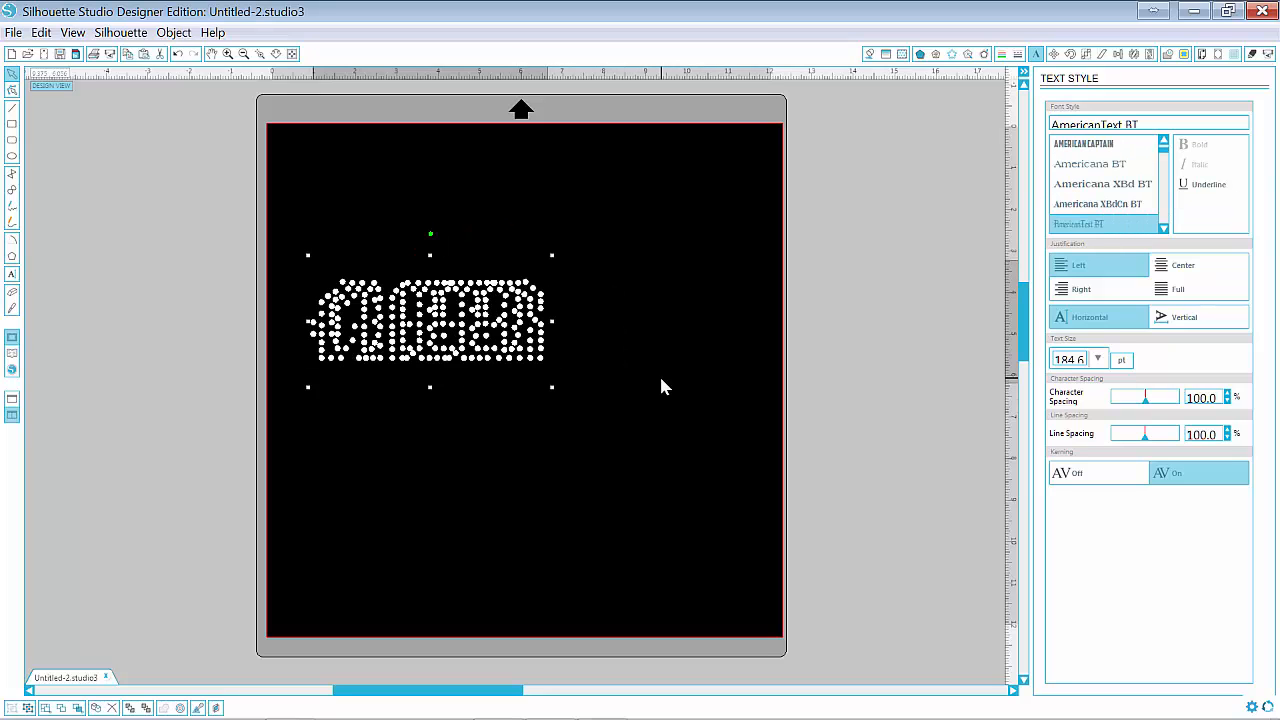
key("Down")
key("Down")
key("Down")
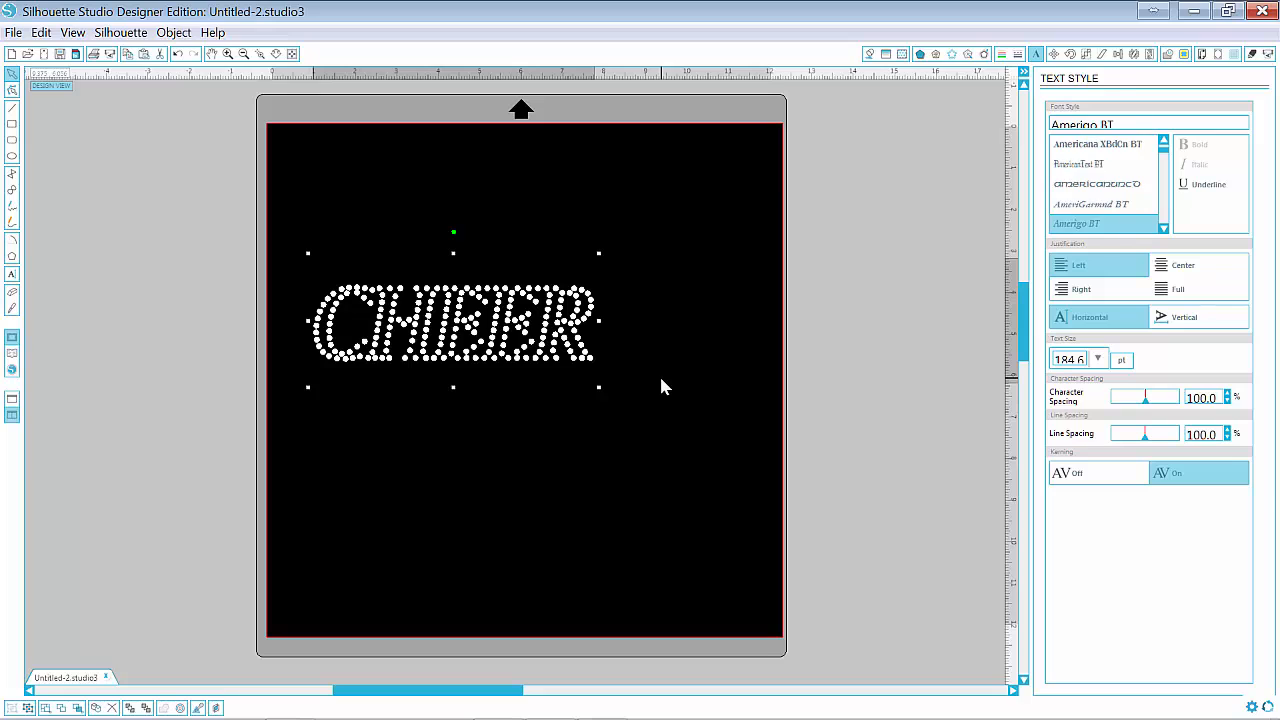
key("Down")
key("Down")
key("Down")
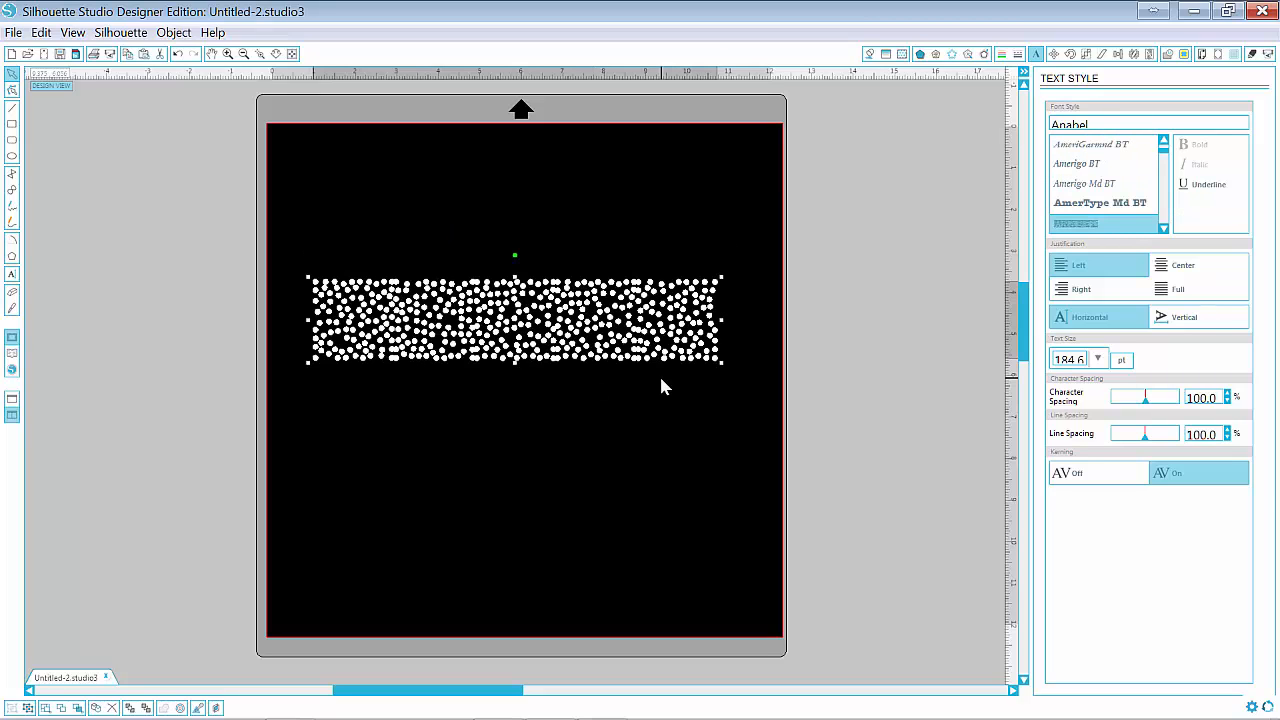
key("Down")
key("Down")
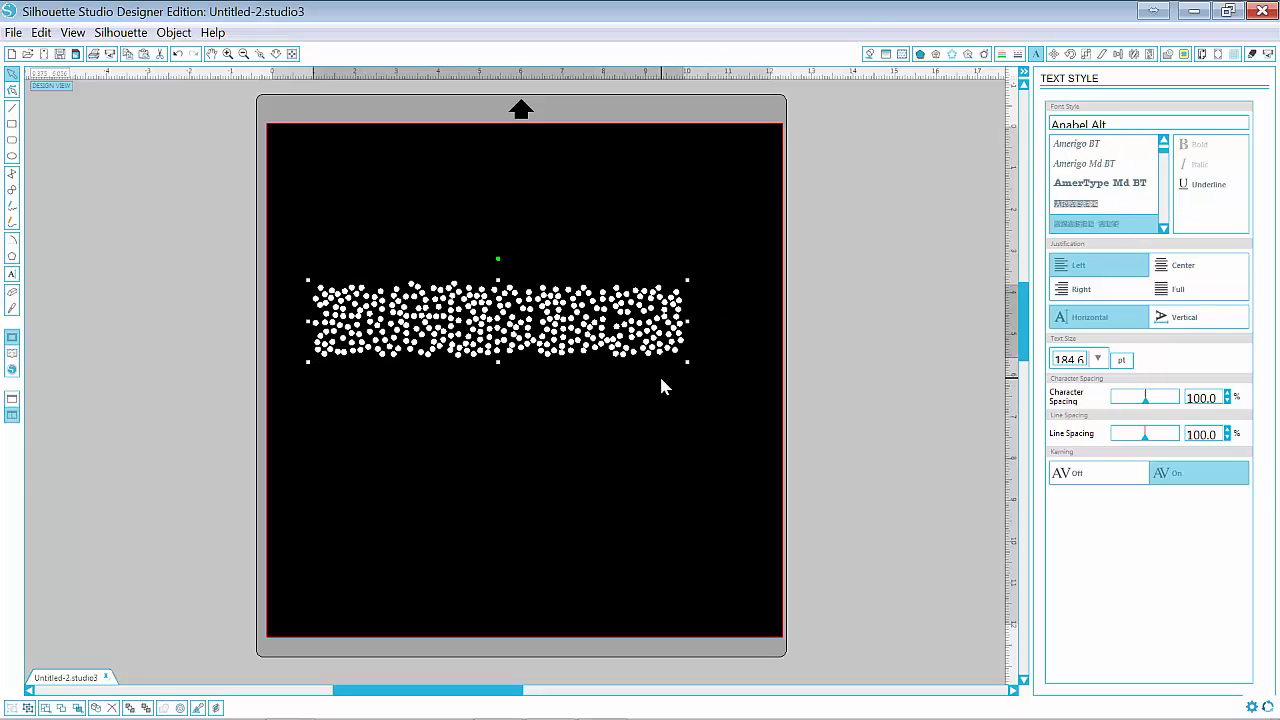
key("Down")
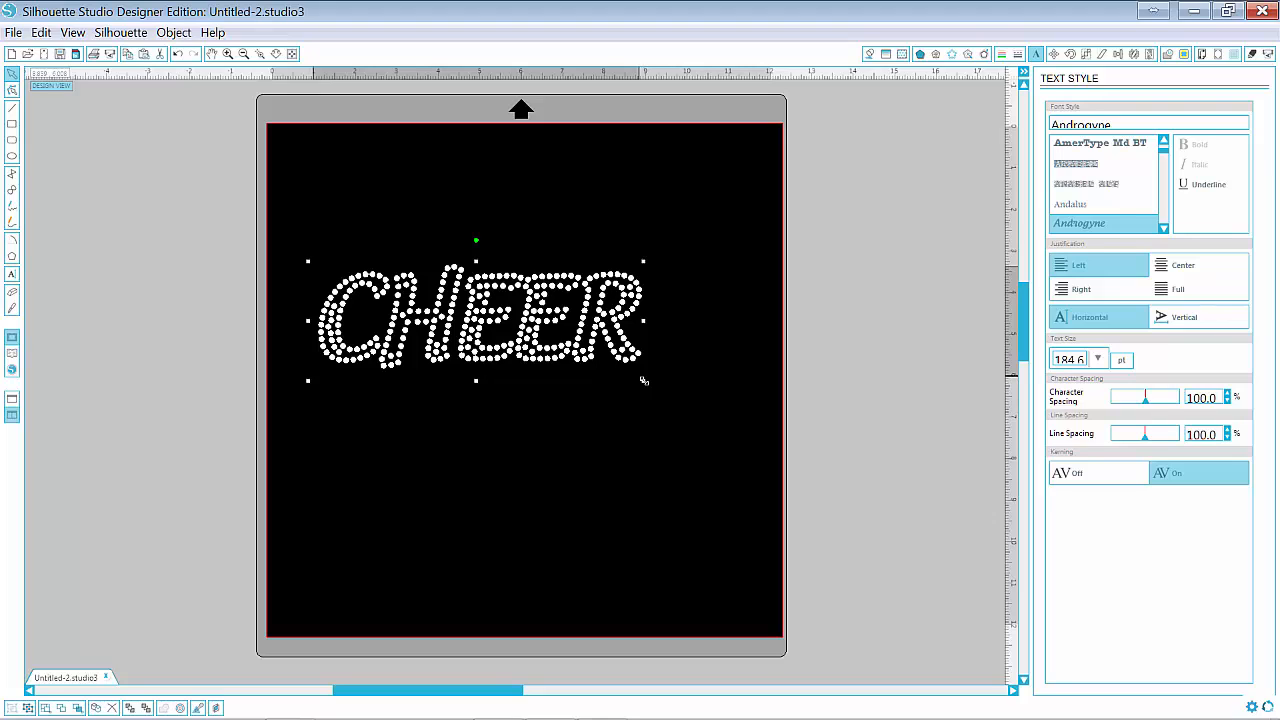
- Enlarge the CHEER text proportionally in two small stages, first to about 188.9 pt and finally to about 198.8 pt
left_click_drag(645, 380, 651, 384)
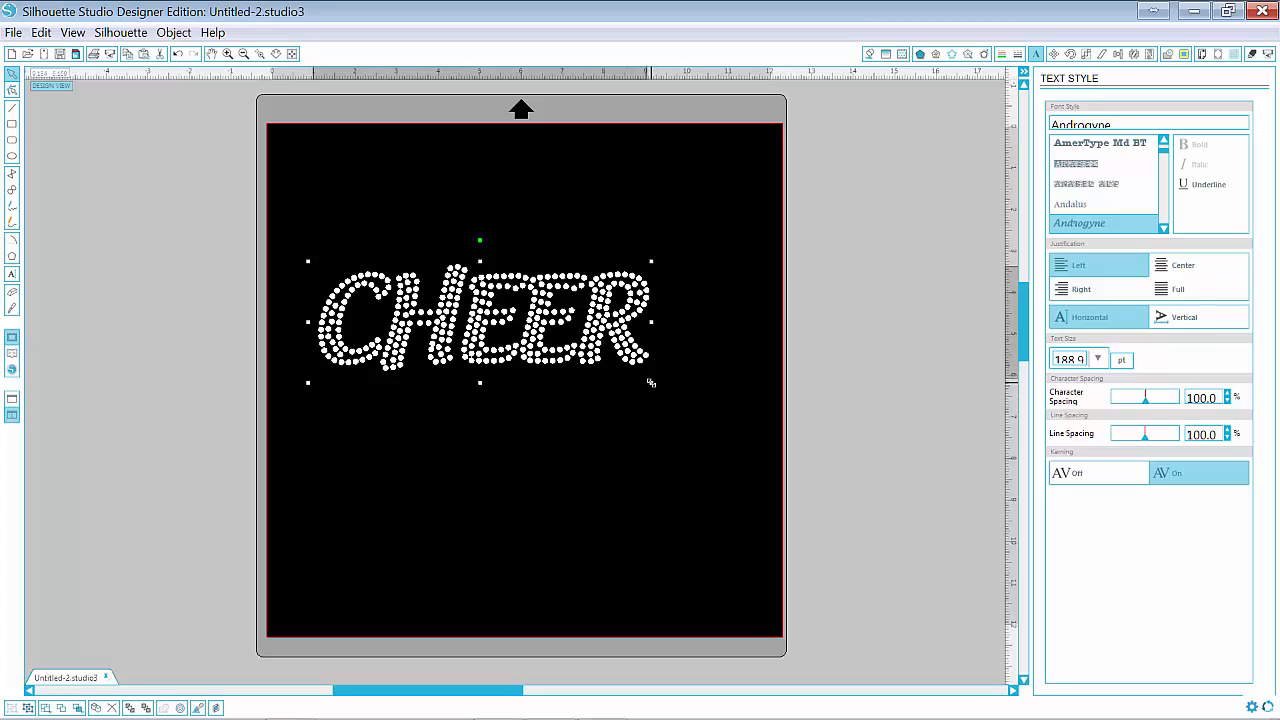
left_click_drag(652, 384, 664, 400)
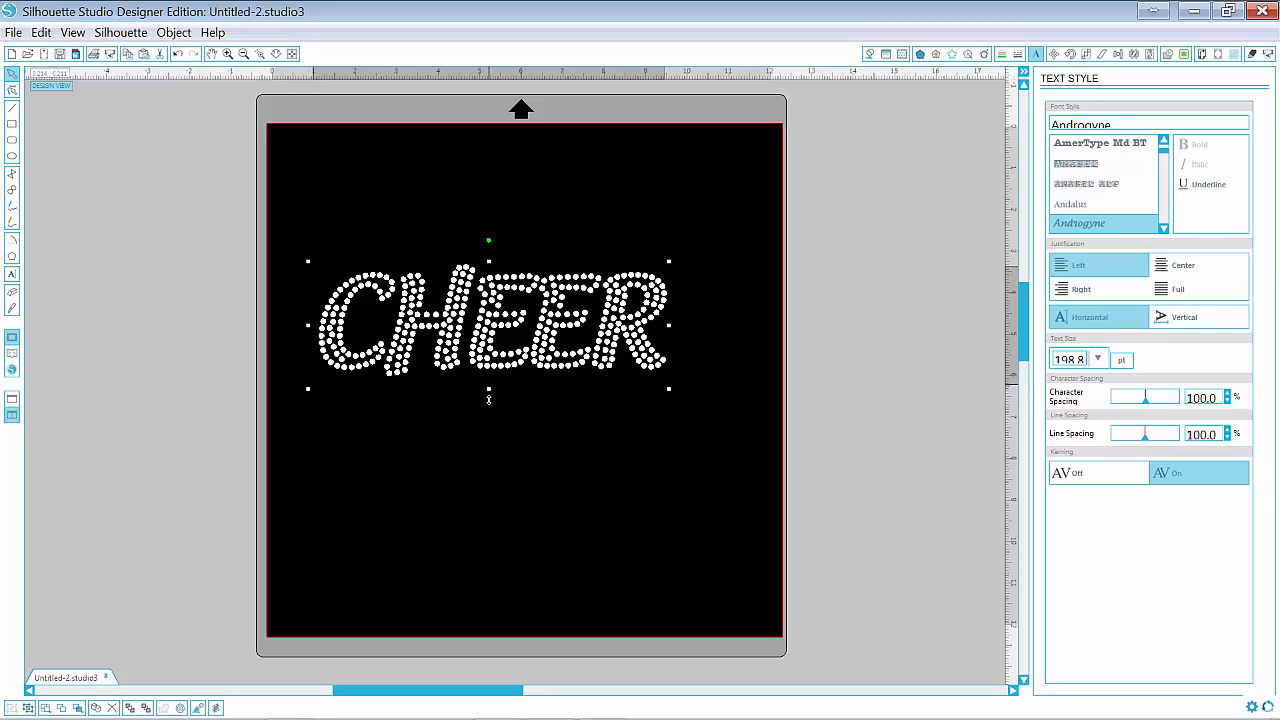
- Squash the CHEER text vertically to about 153.7 pt without changing its width, and undo the distortion
left_click_drag(488, 388, 488, 352)
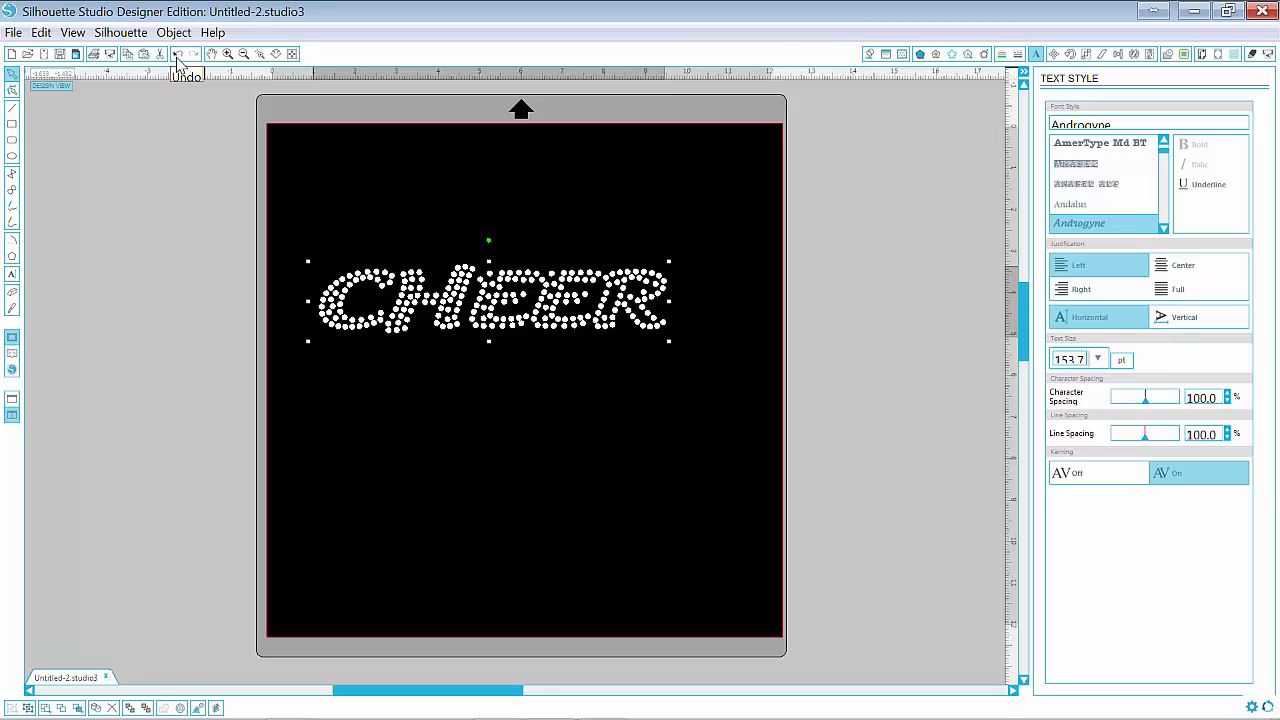
left_click(177, 55)
left_click(177, 55)
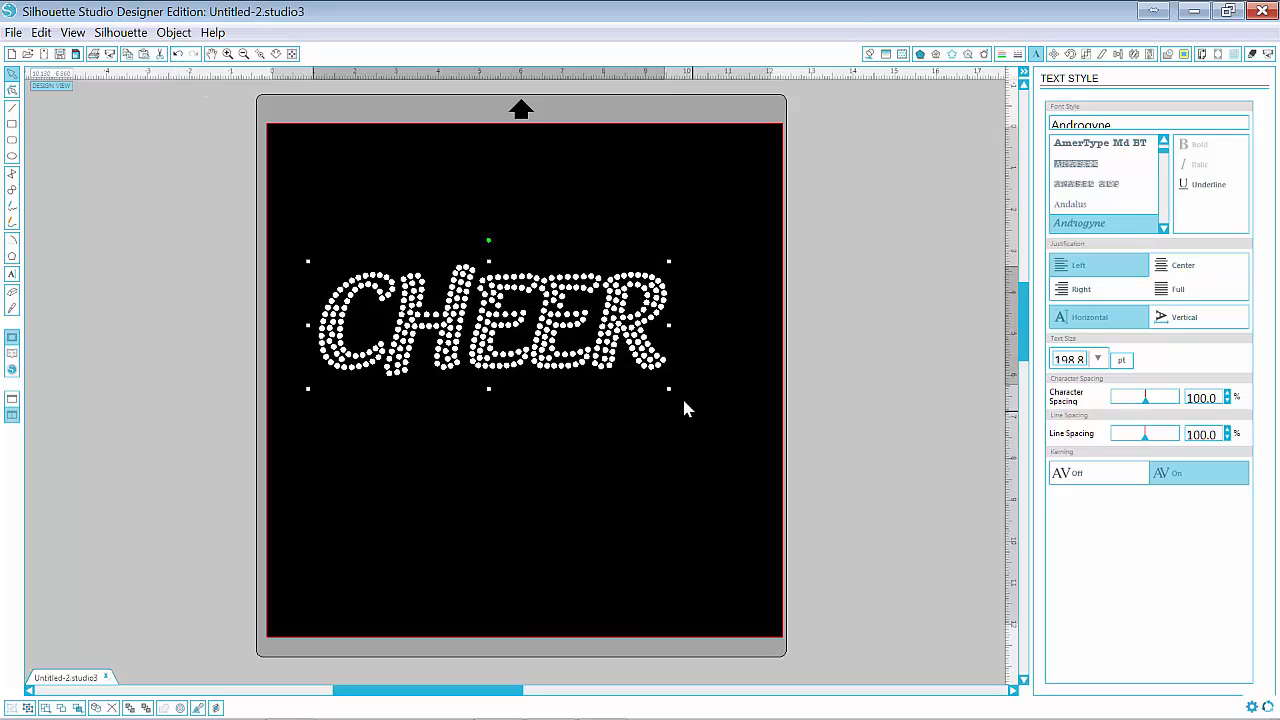
- Enlarge the CHEER text proportionally to about 245.3 pt so it fills most of the black background's width
left_click_drag(670, 390, 740, 456)
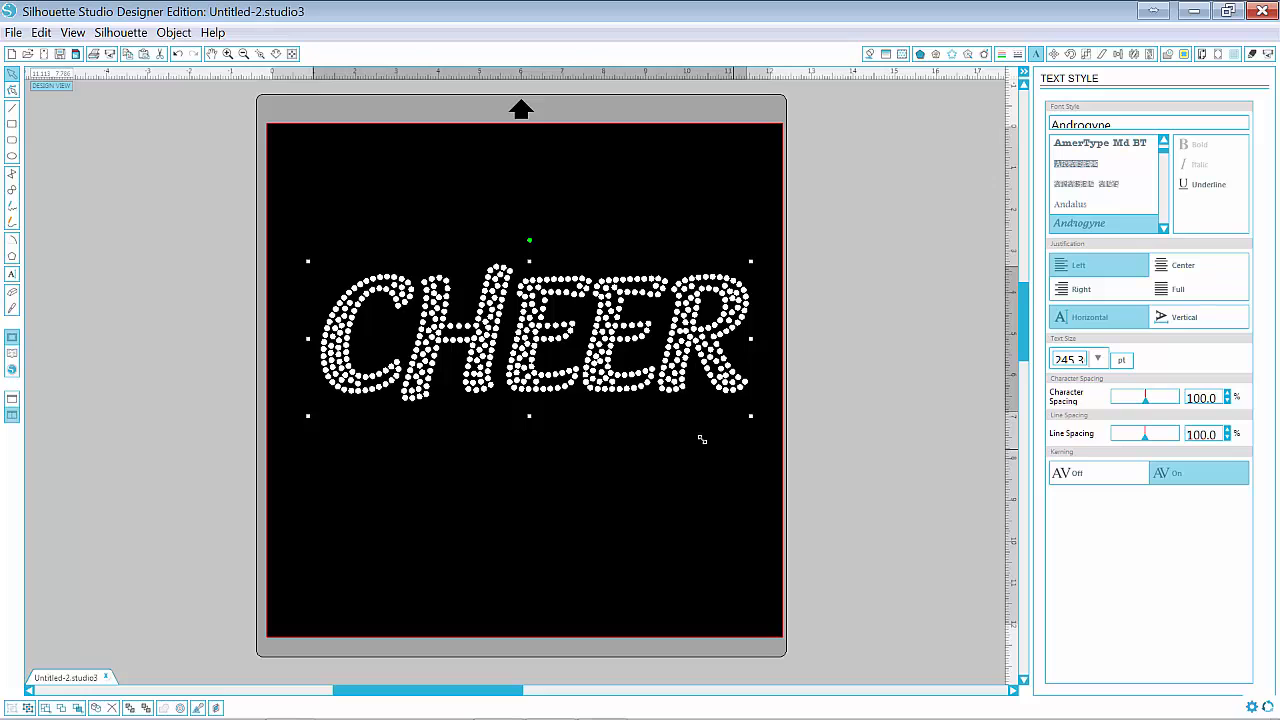
- Shrink the CHEER text proportionally to about 153.1 pt and apply the Edge rhinestone effect to it
left_click_drag(702, 439, 596, 344)
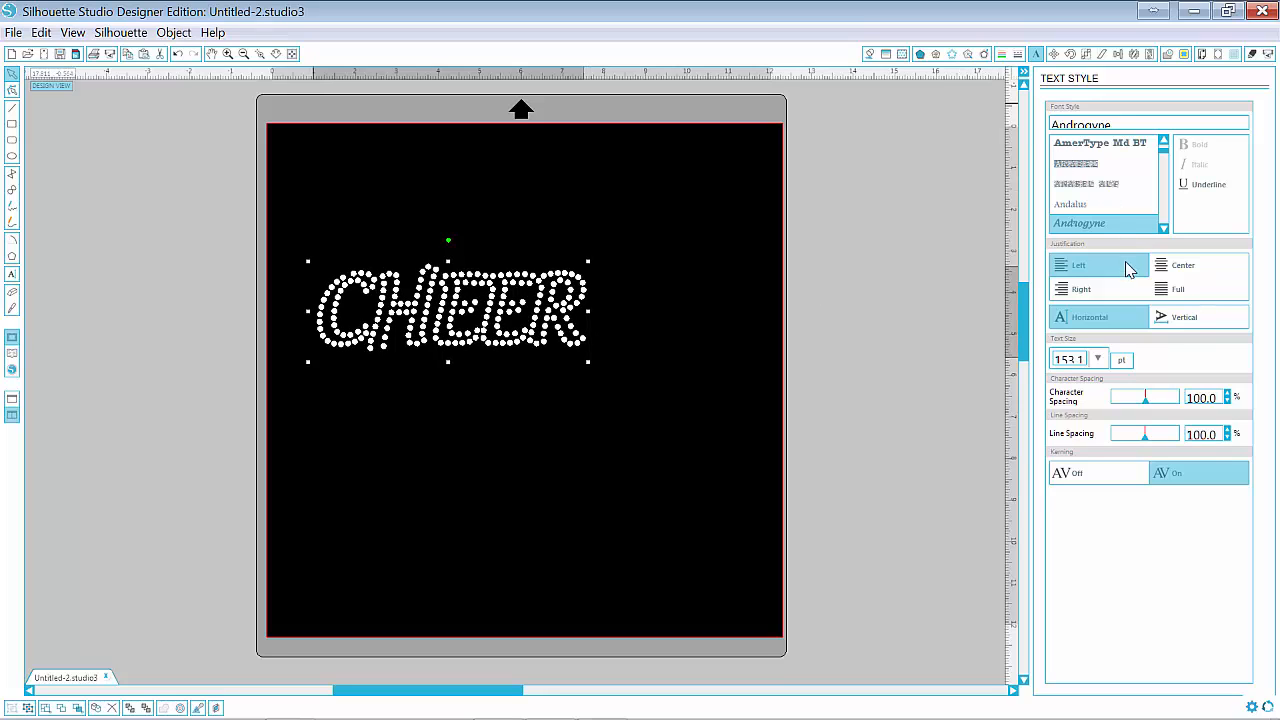
left_click(954, 59)
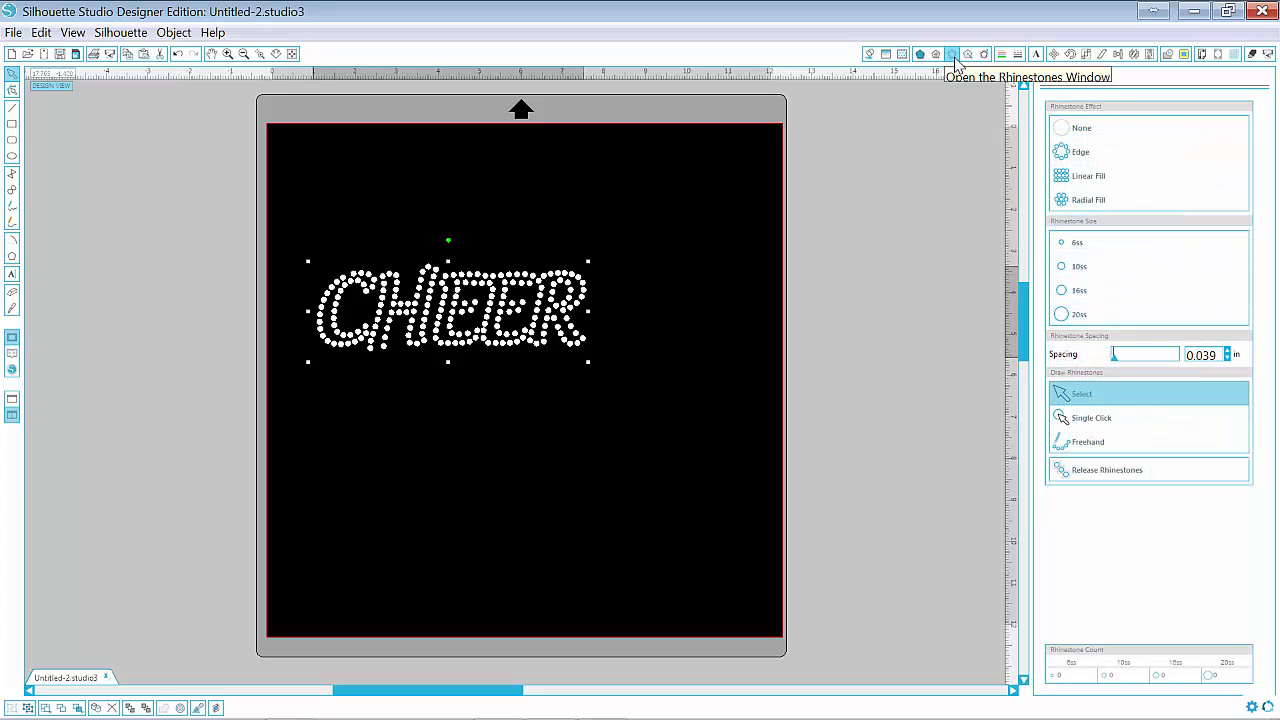
left_click(1075, 155)
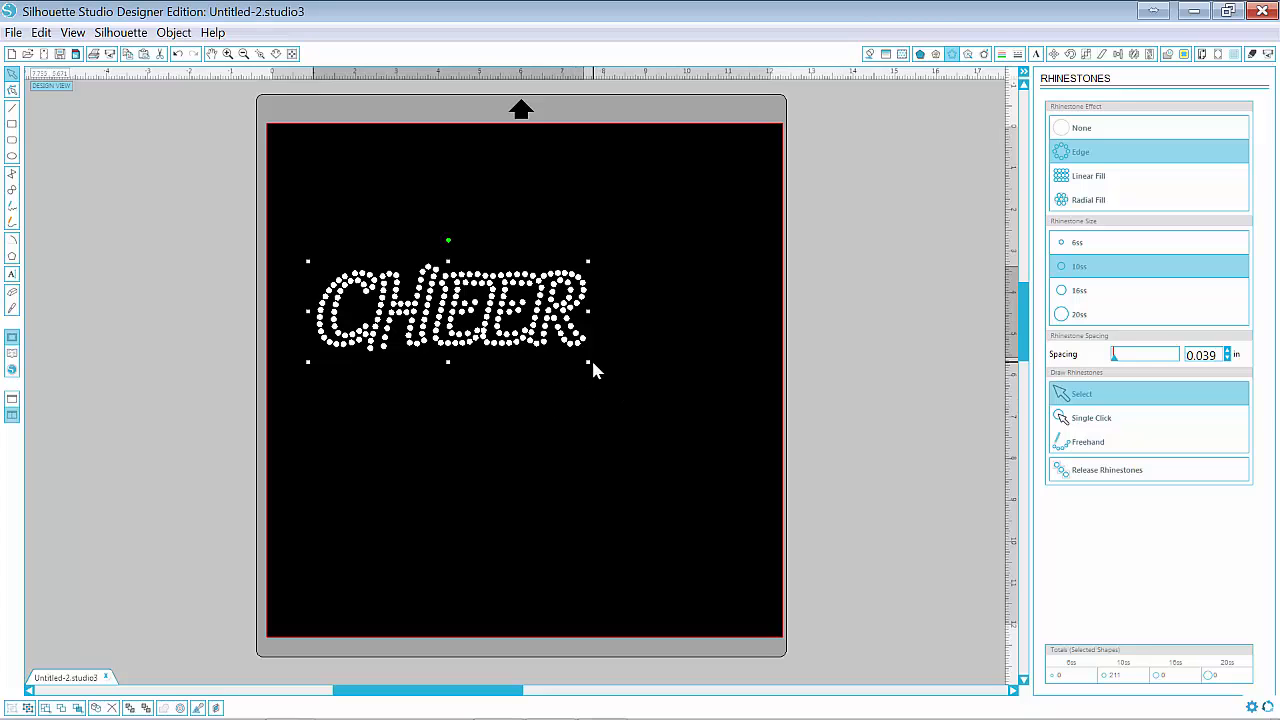
- Enlarge the CHEER text proportionally to about 203.5 pt, trying Linear Fill along the way and returning to the Edge effect
left_click_drag(588, 362, 621, 410)
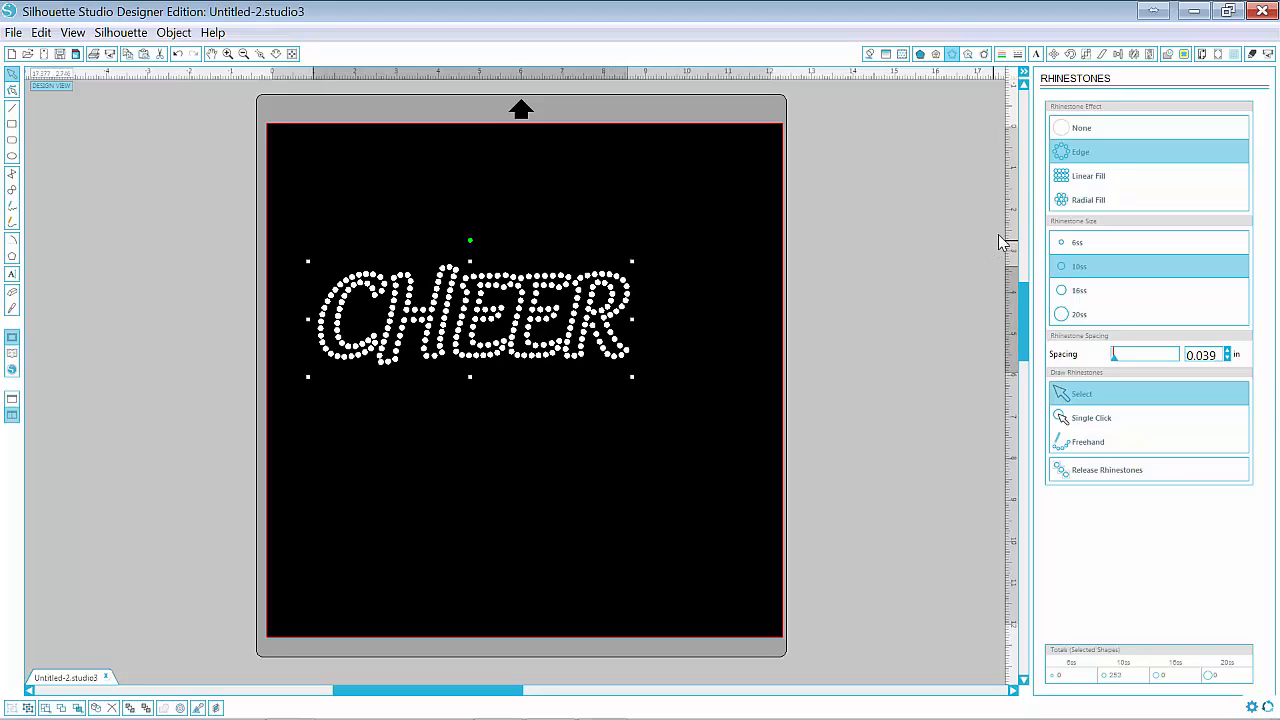
left_click(1082, 178)
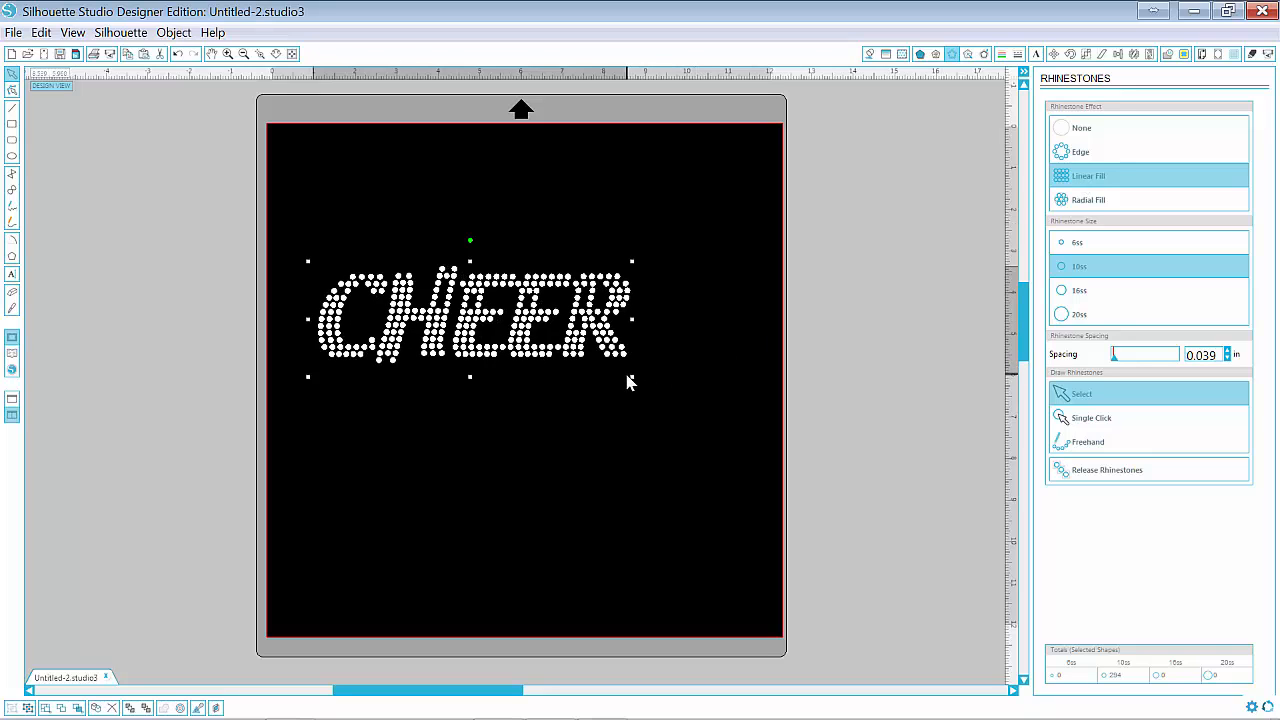
left_click_drag(632, 376, 681, 416)
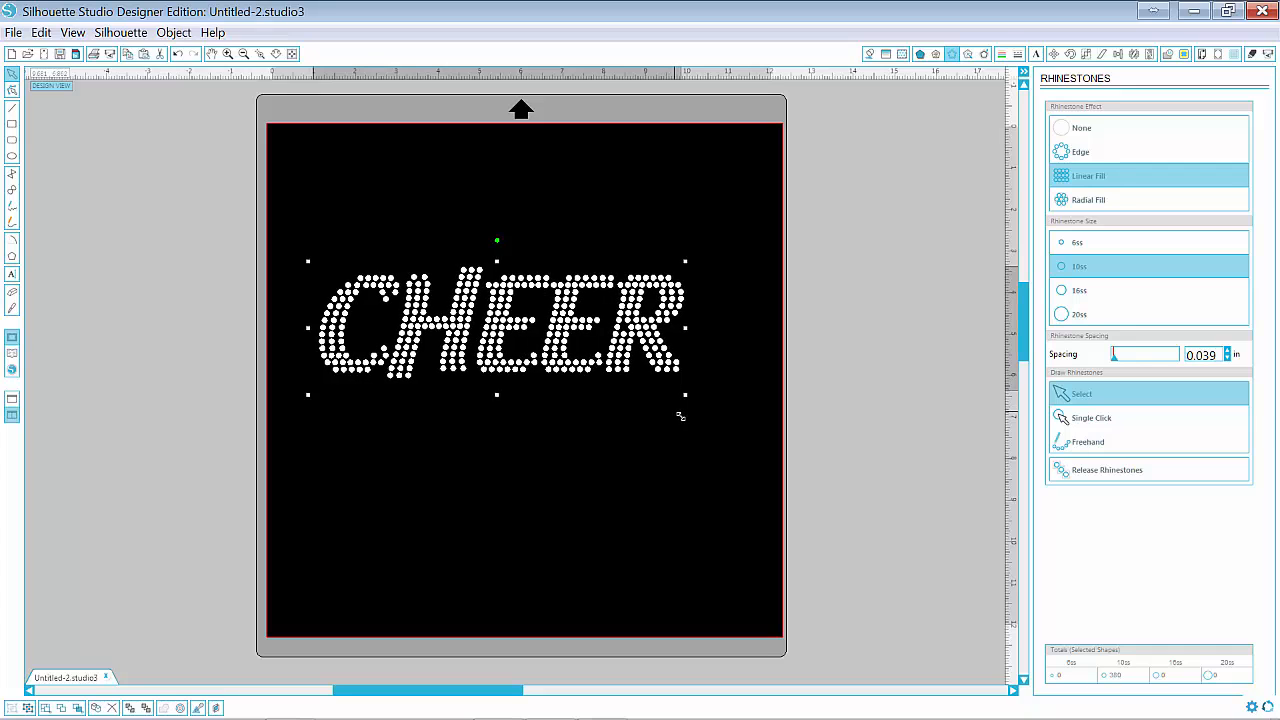
left_click(1070, 152)
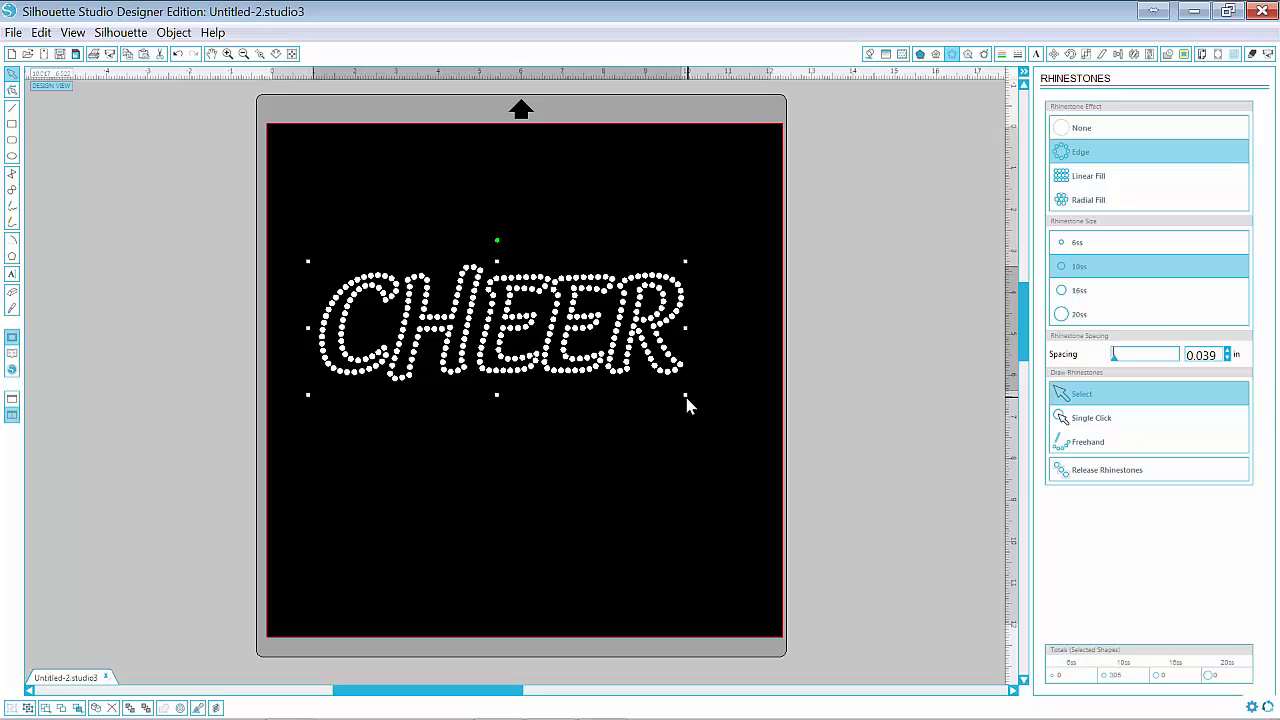
left_click_drag(683, 393, 678, 390)
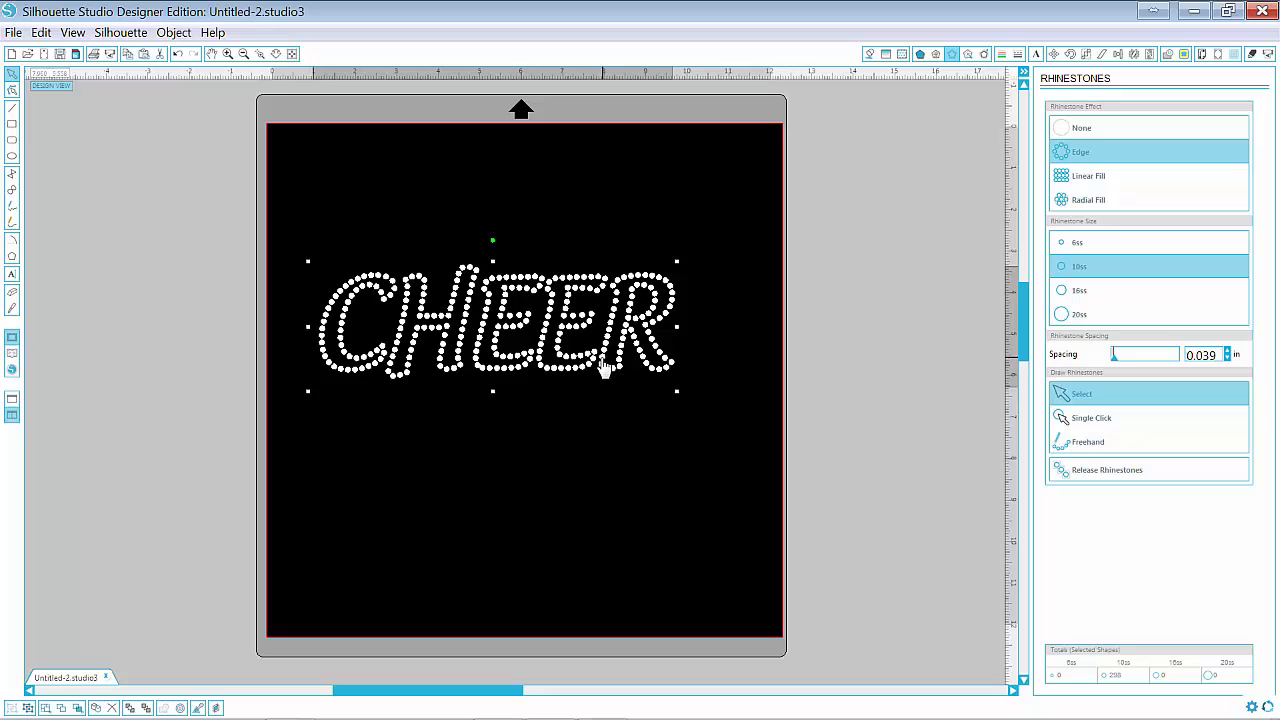
- Move the CHEER text to the upper part of the black background and place a duplicate directly below it
left_click_drag(605, 370, 614, 399)
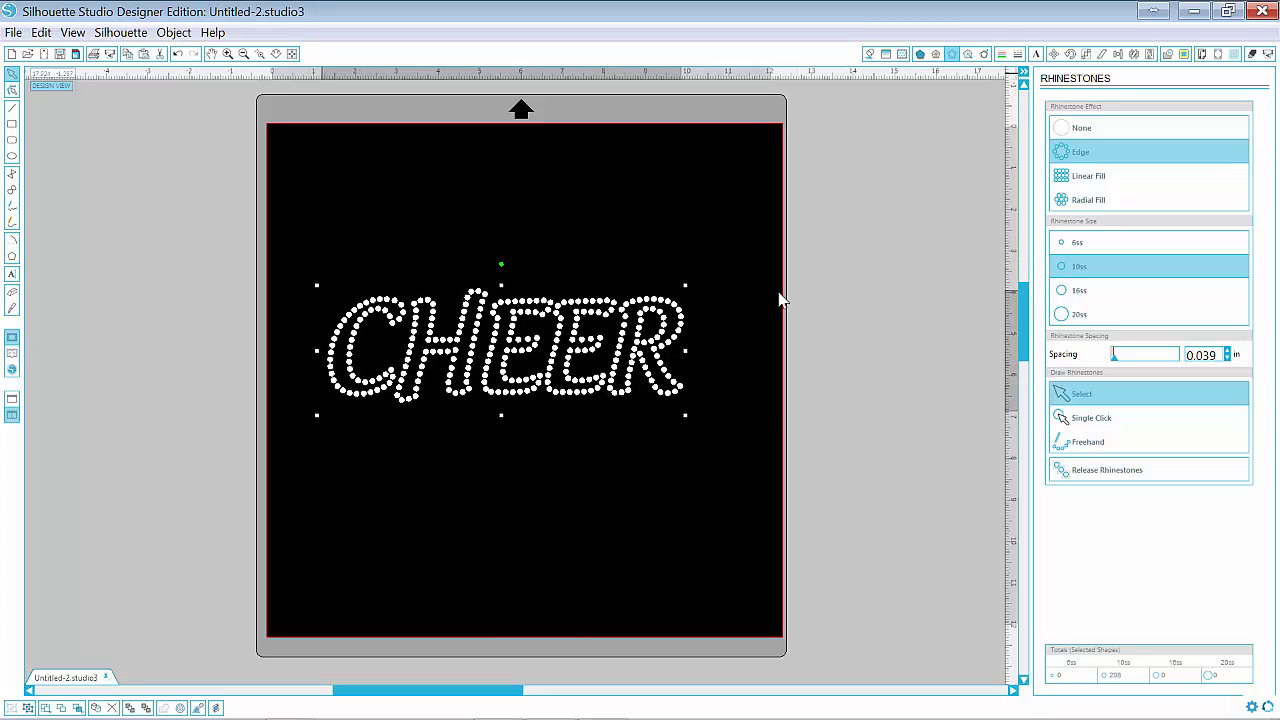
left_click_drag(668, 340, 677, 246)
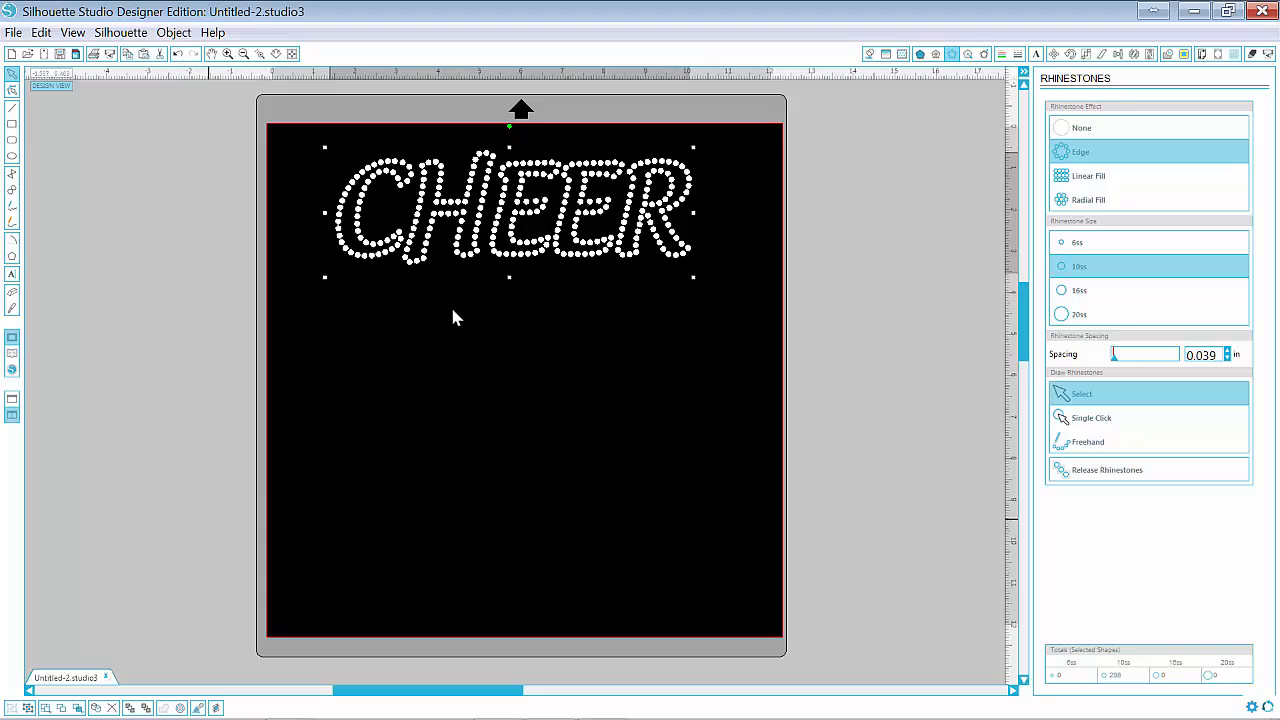
left_click(96, 708)
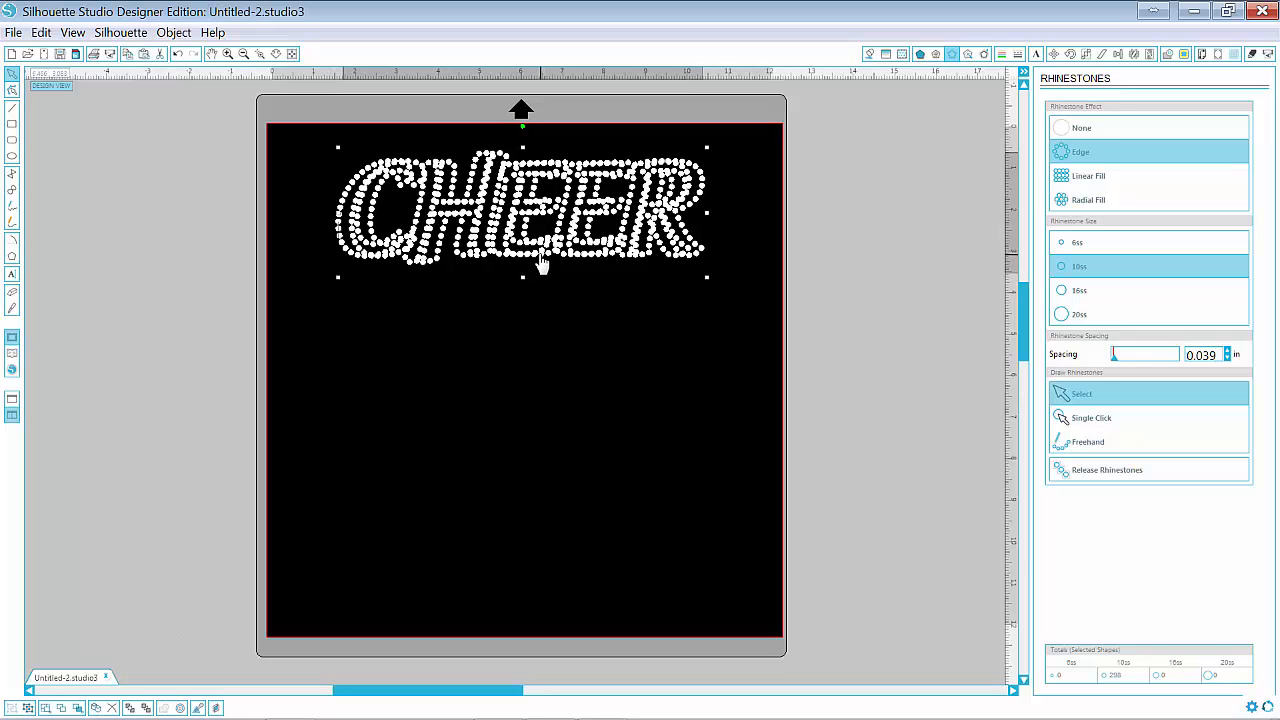
left_click_drag(540, 266, 523, 398)
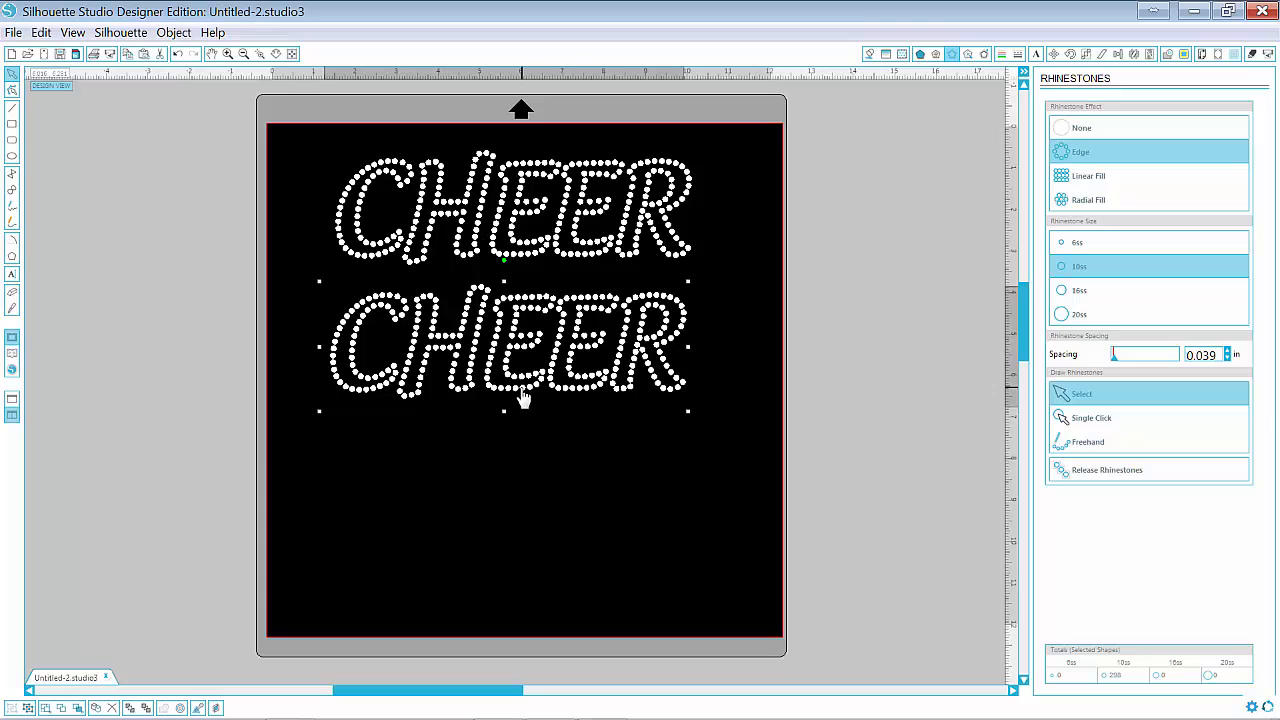
- Preview the fonts from Angsana New through Arvo on the lower CHEER copy, one after another
left_click(1038, 54)
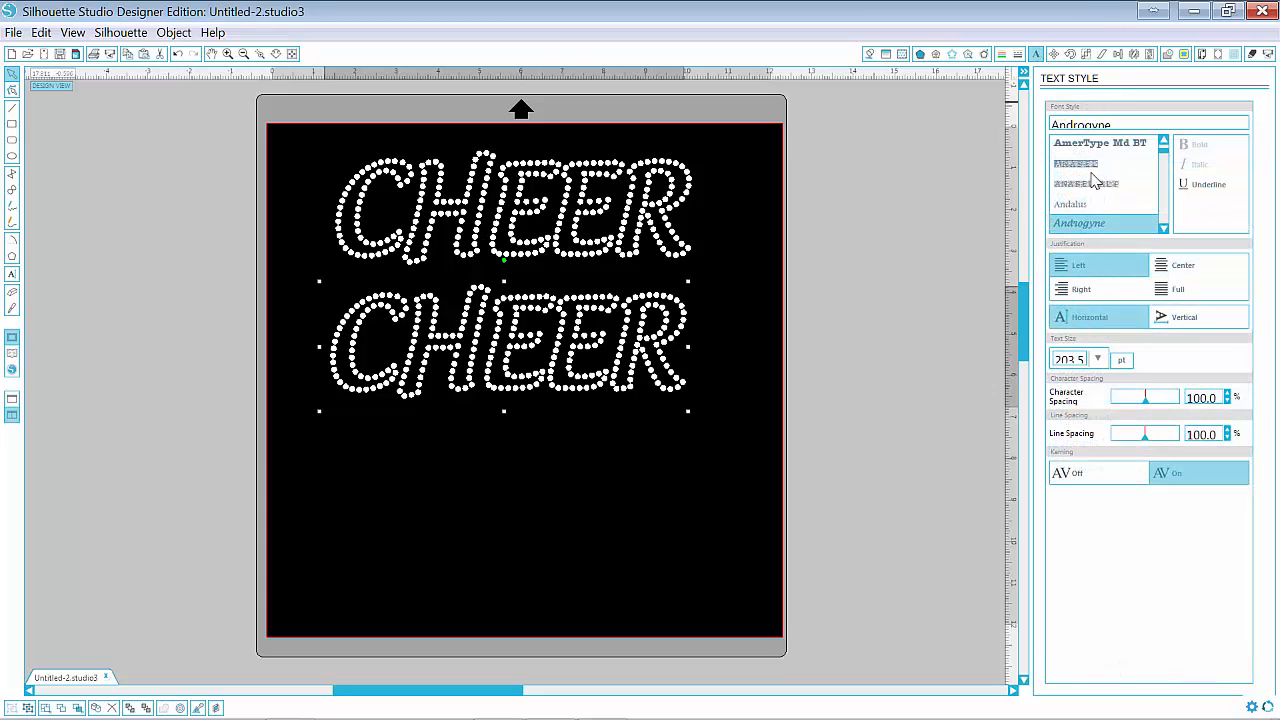
left_click(1163, 228)
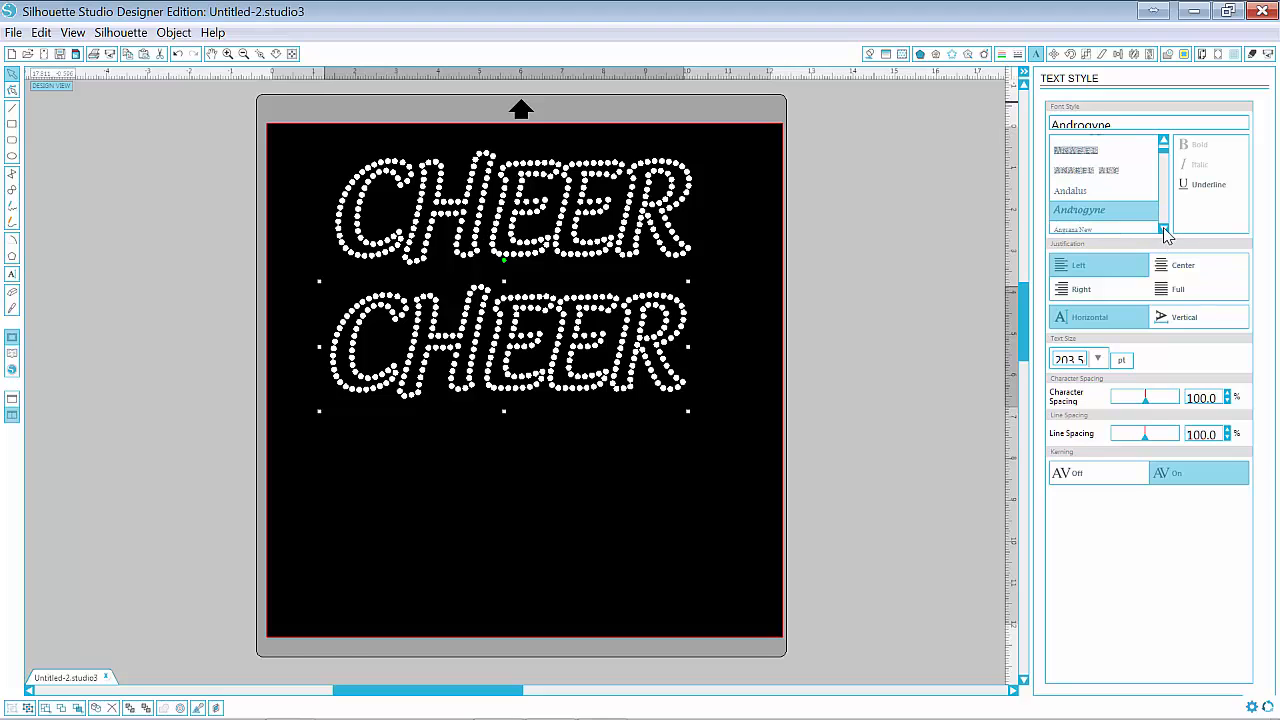
left_click(1163, 228)
left_click(1098, 220)
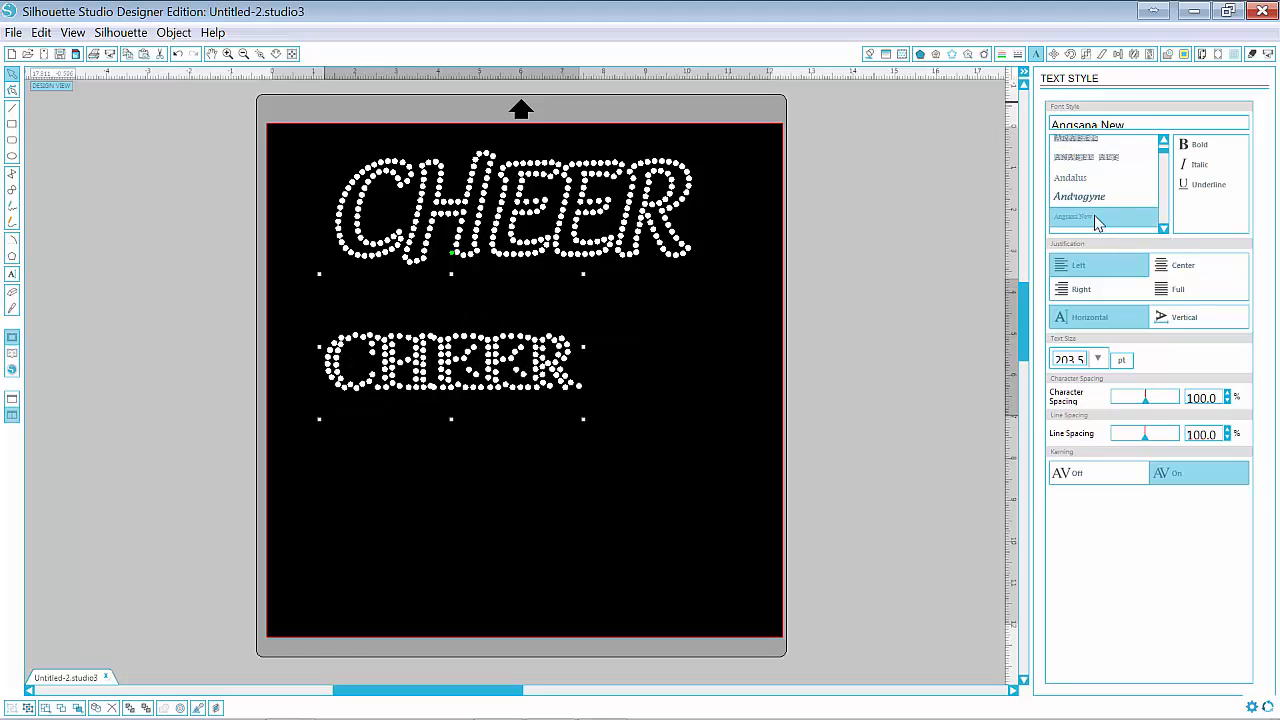
key("Down")
key("Down")
key("Down")
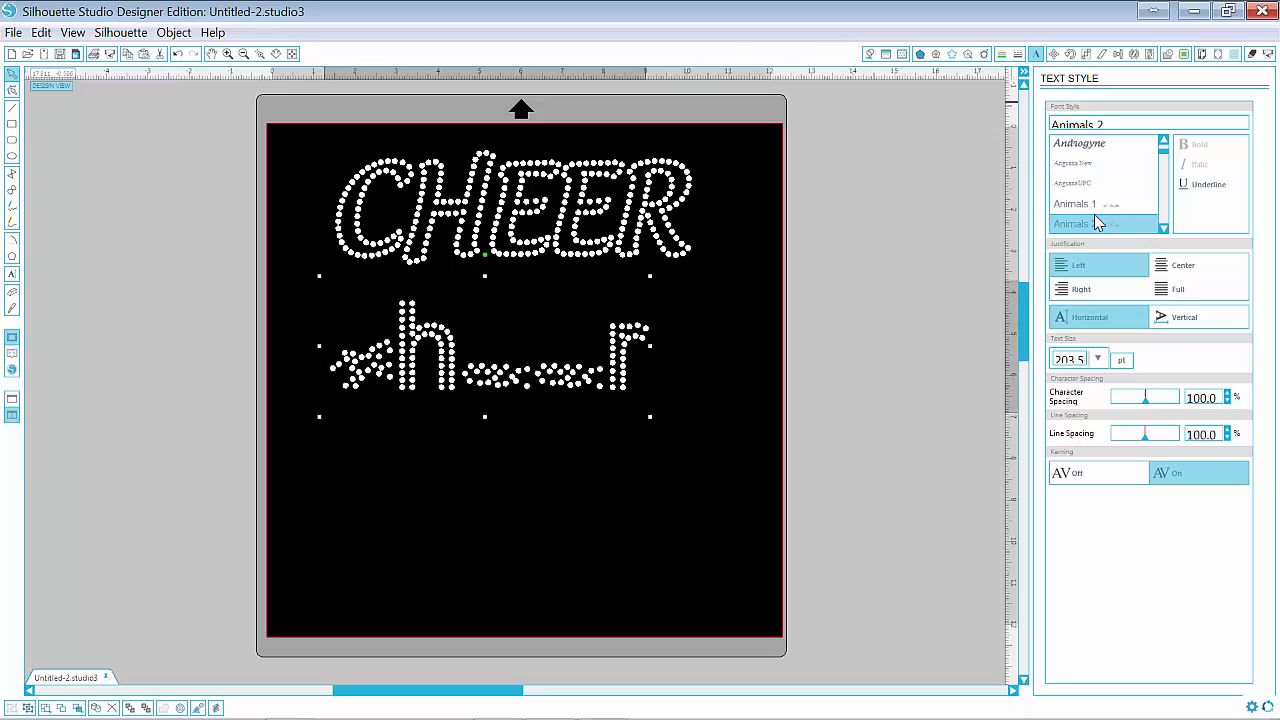
key("Down")
key("Down")
key("Down")
key("Down")
key("Down")
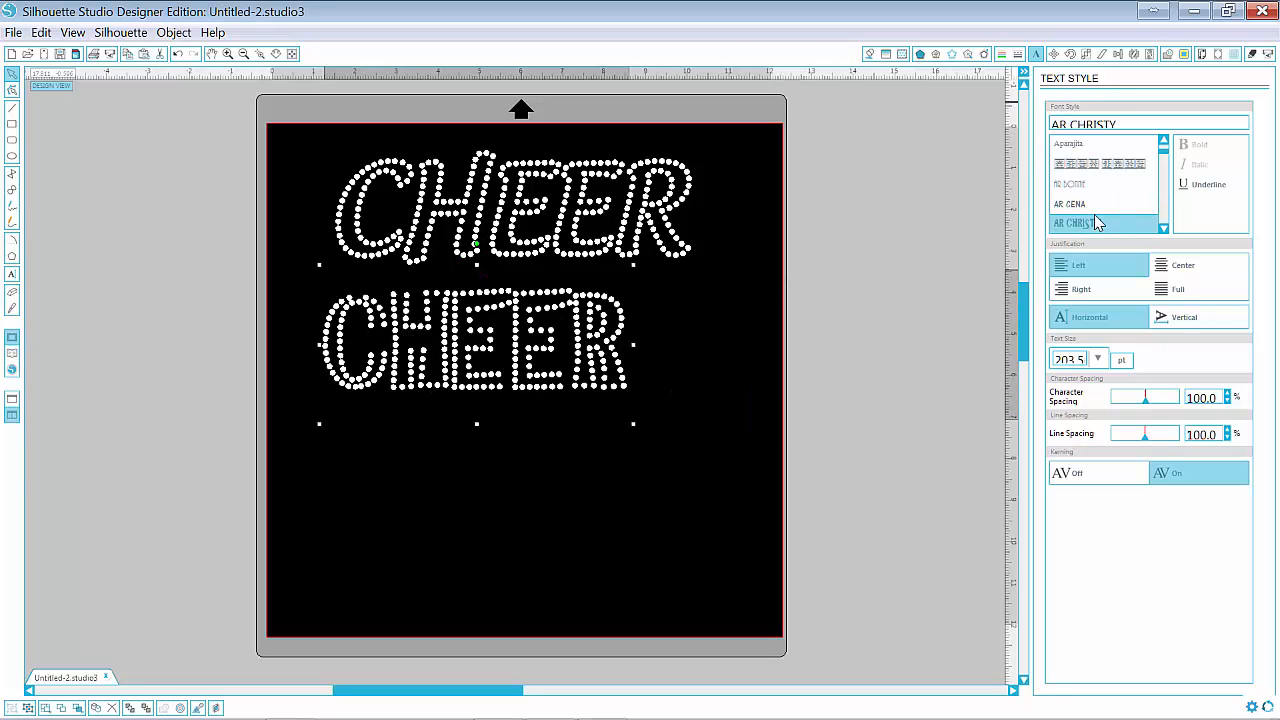
key("Down")
key("Down")
key("Down")
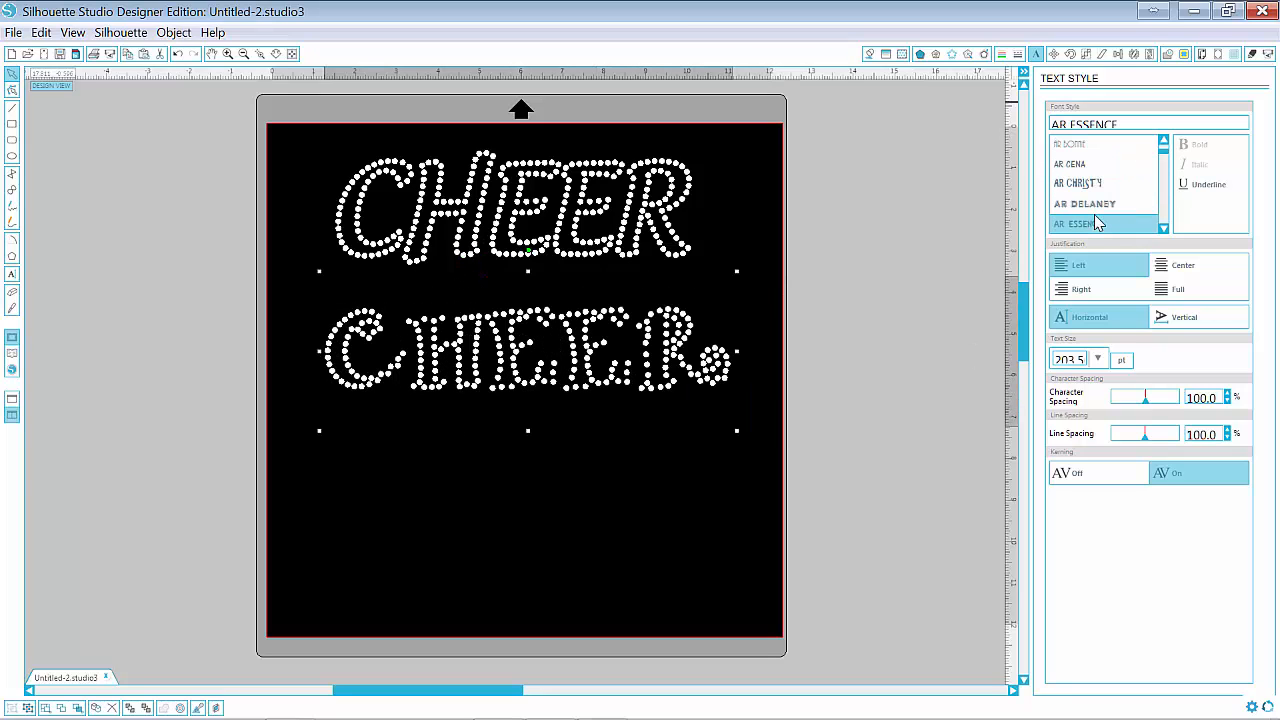
key("Up")
key("Down")
key("Down")
key("Down")
key("Down")
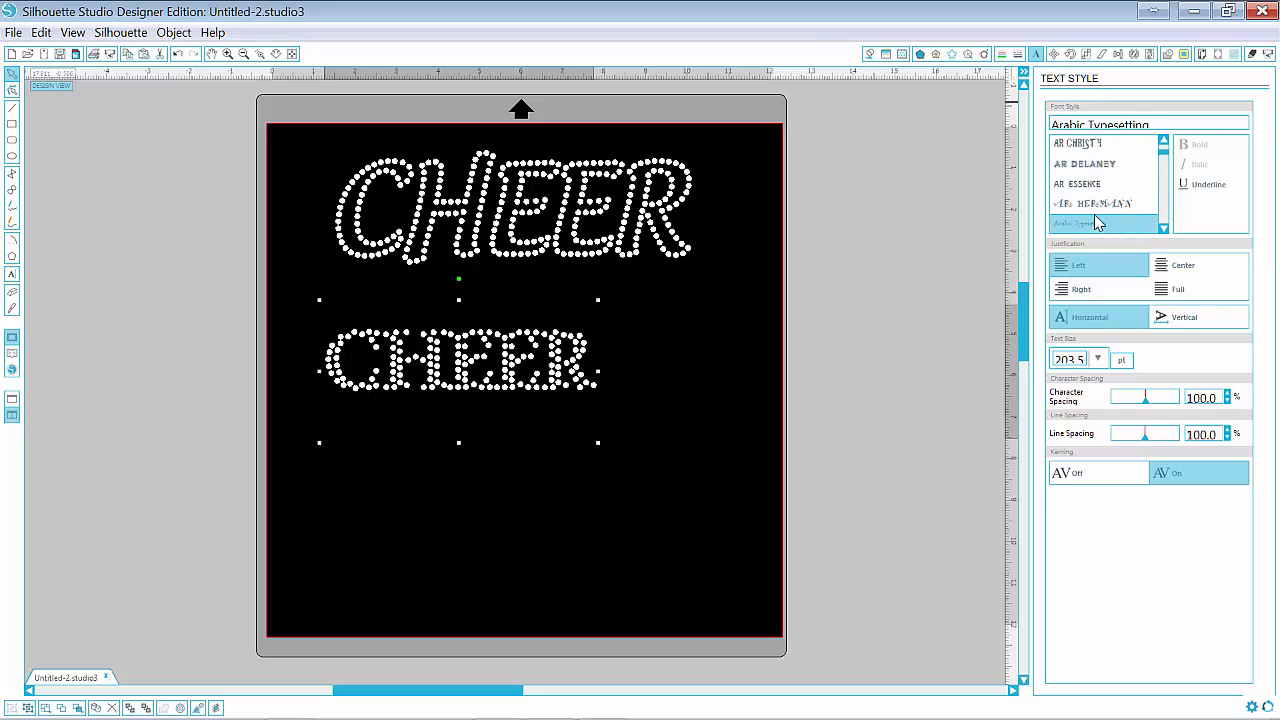
key("Up")
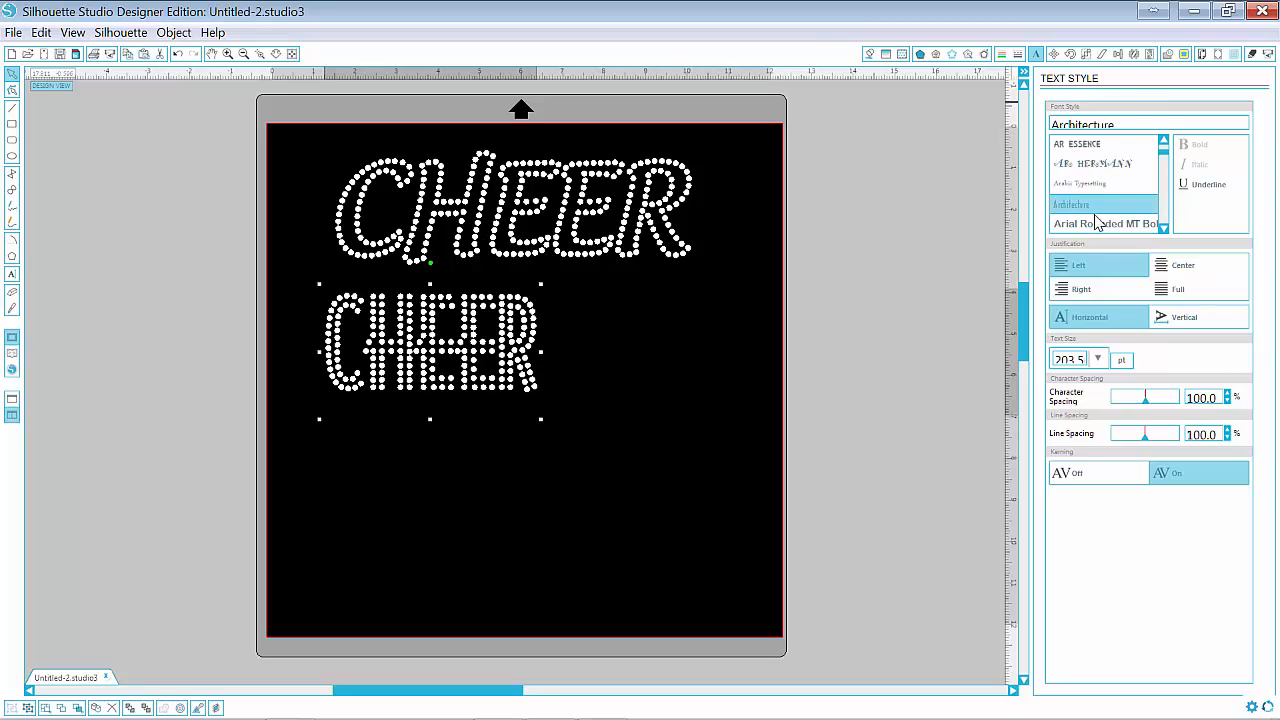
key("Down")
key("Down")
key("Down")
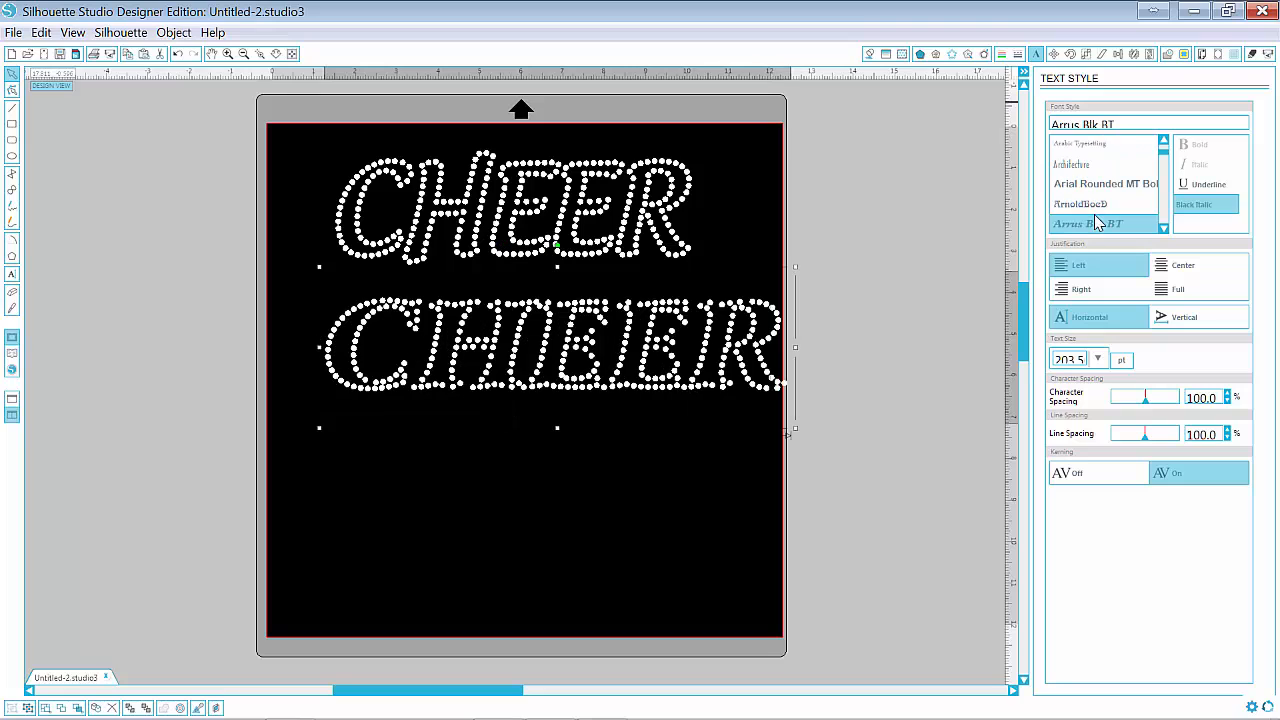
key("Down")
key("Down")
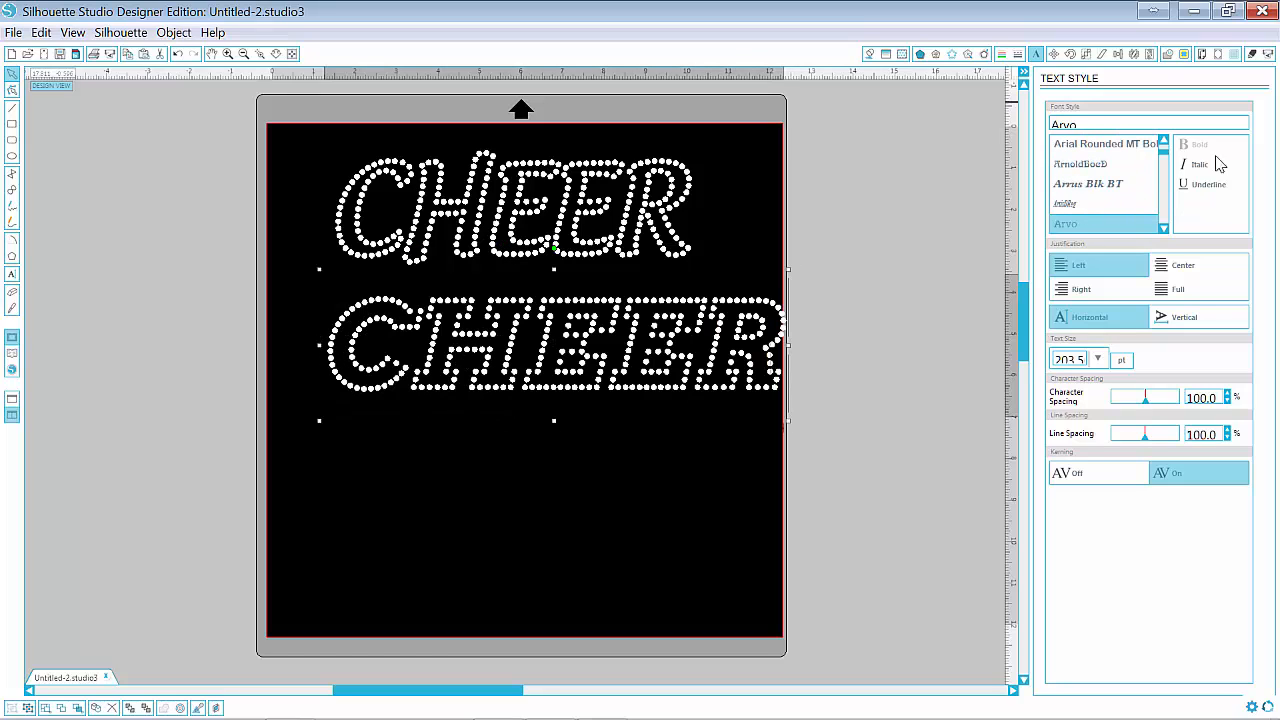
- Try the High School USA Sans font on the lower CHEER copy, and apply High School USA Serif
left_click_drag(1166, 156, 1167, 173)
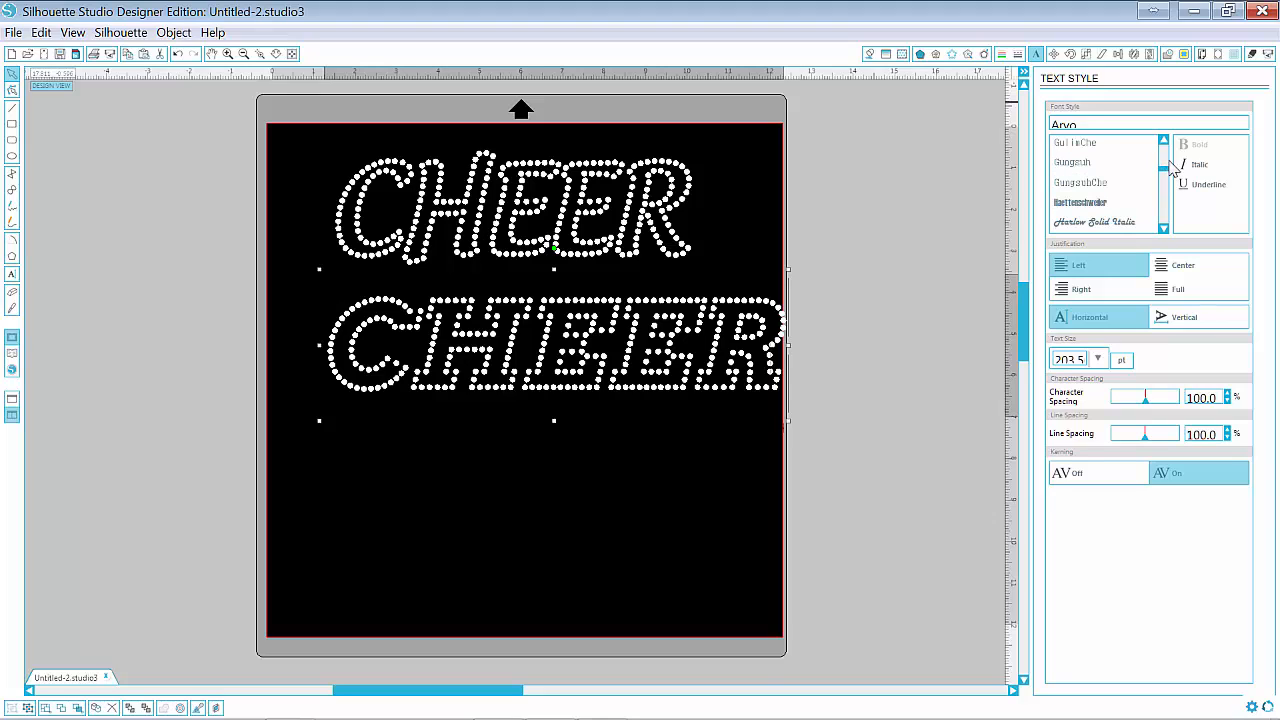
left_click_drag(1164, 228, 1162, 213)
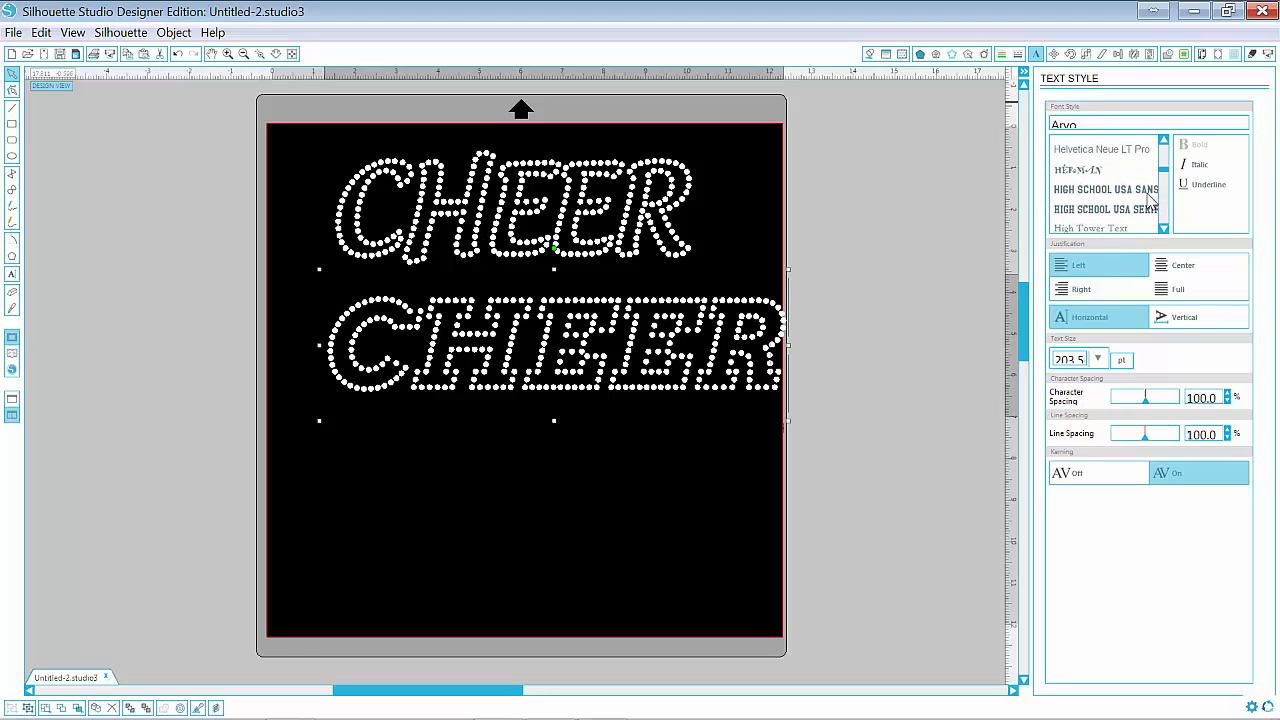
left_click(1148, 191)
left_click(1136, 212)
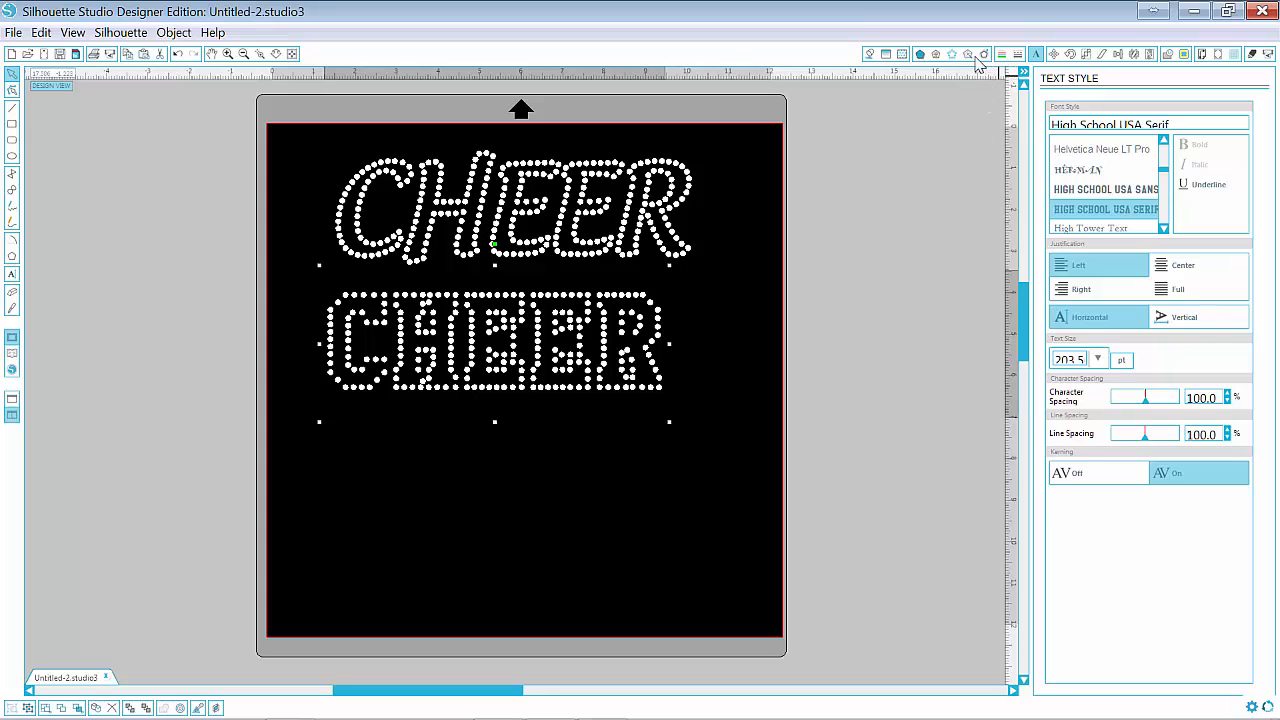
- Compare the Linear Fill and Radial Fill rhinestone effects on the lower CHEER copy, and apply Linear Fill
left_click(952, 54)
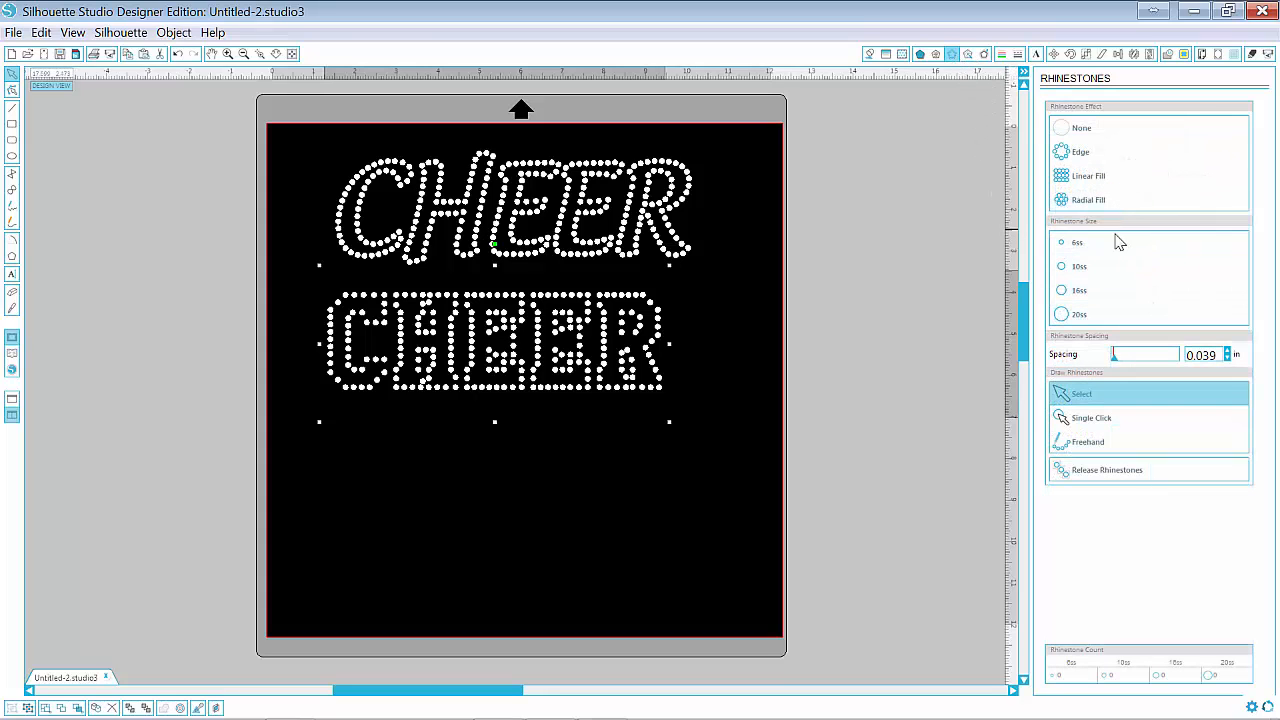
left_click(1092, 177)
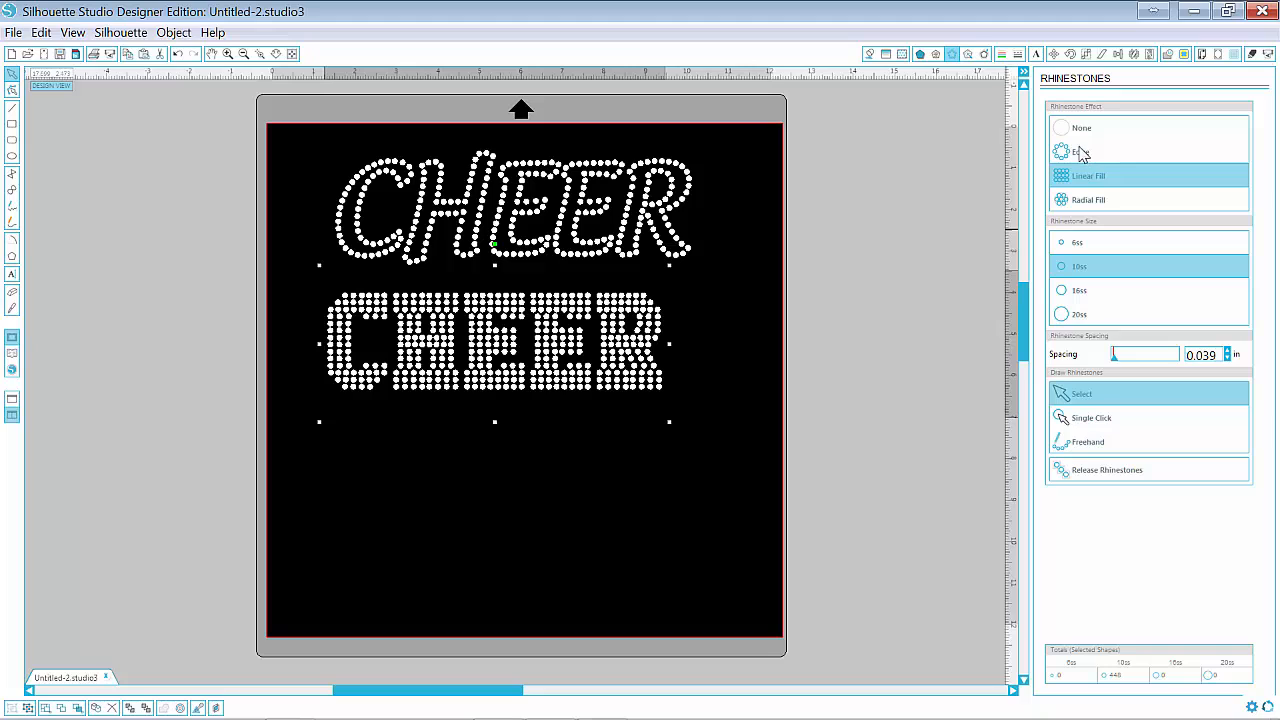
left_click(1085, 204)
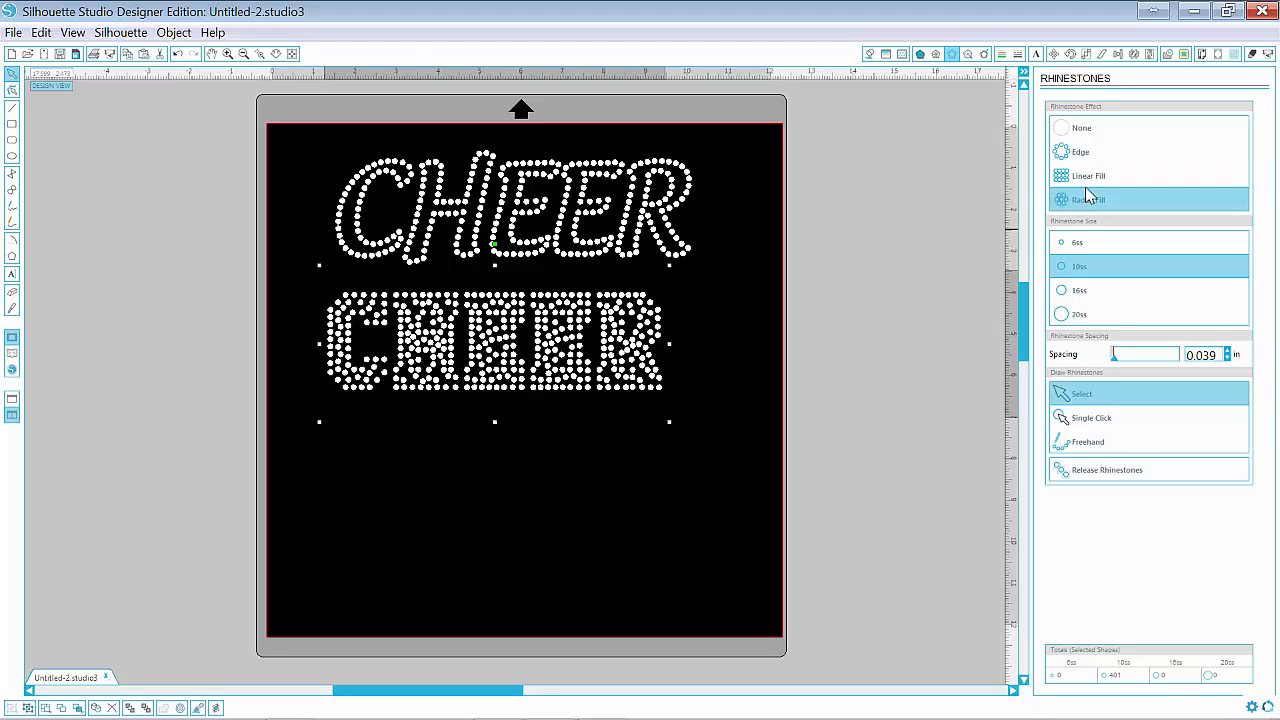
left_click(1087, 178)
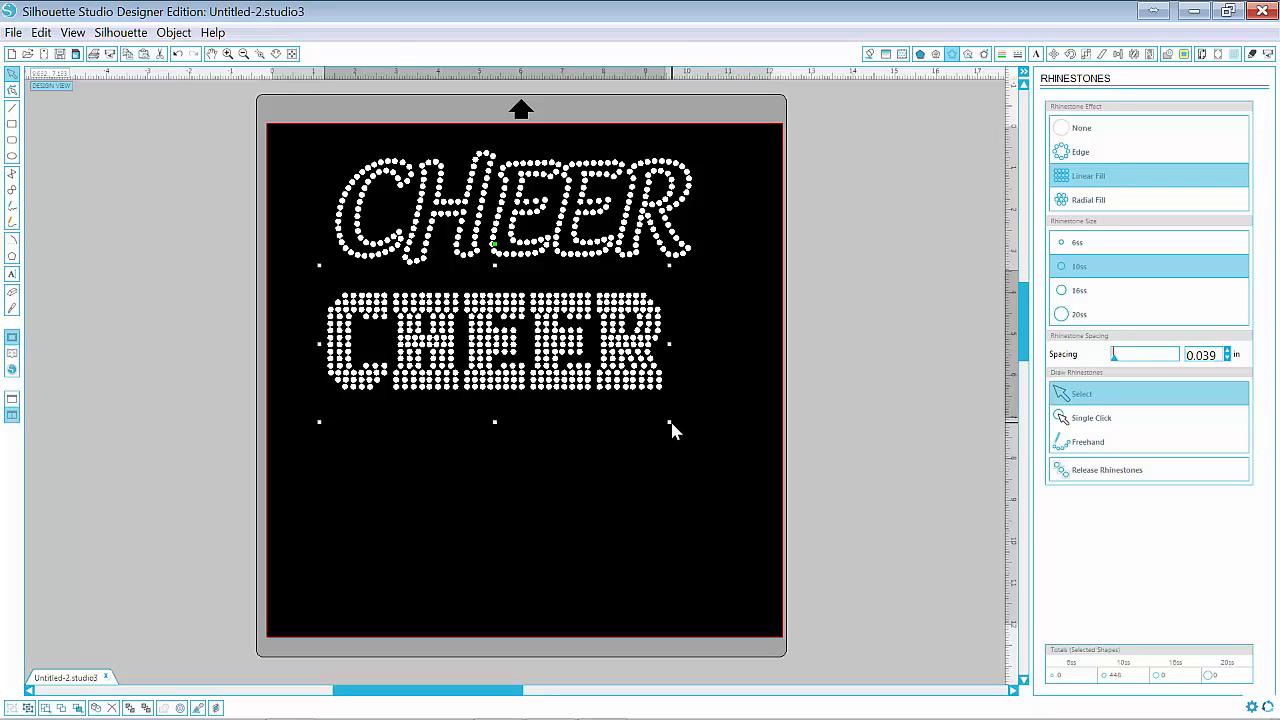
- Enlarge the lower CHEER copy proportionally until it spans most of the black background's width, and shift it slightly down
mouse_move(670, 422)
left_mouse_down()
mouse_move(698, 444)
mouse_move(659, 420)
mouse_move(677, 430)
left_mouse_up()
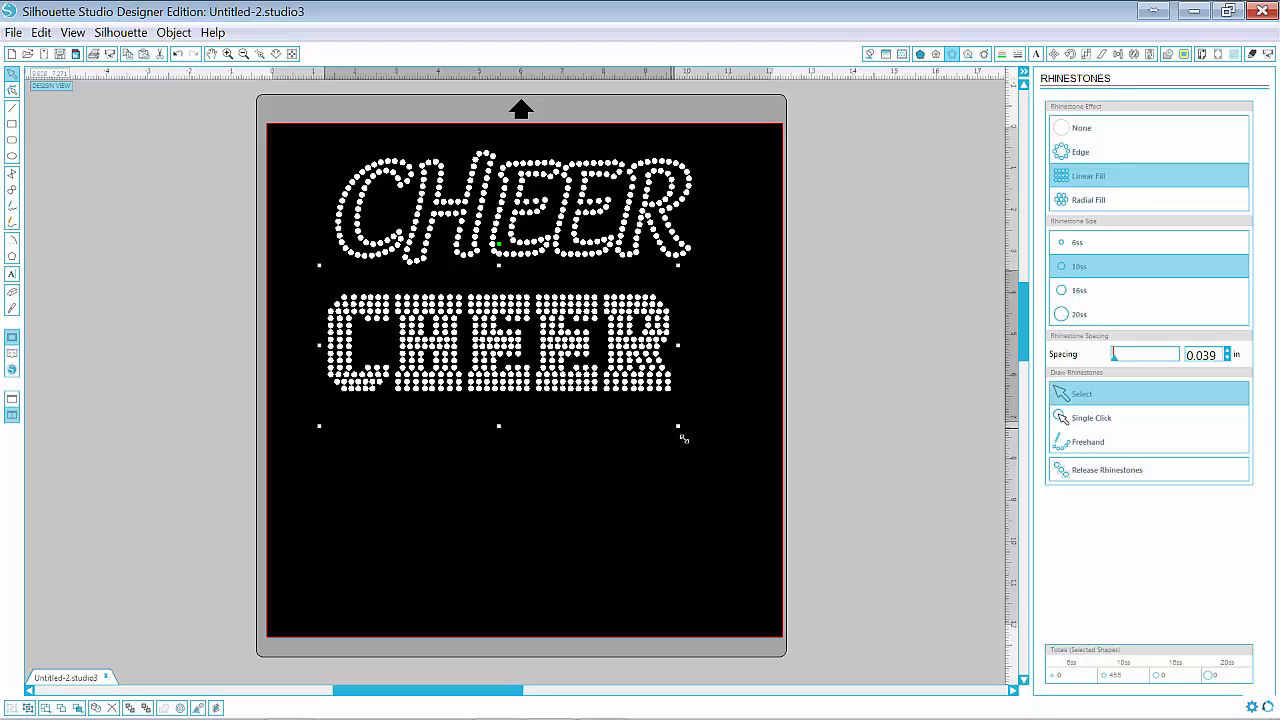
left_click_drag(683, 437, 729, 491)
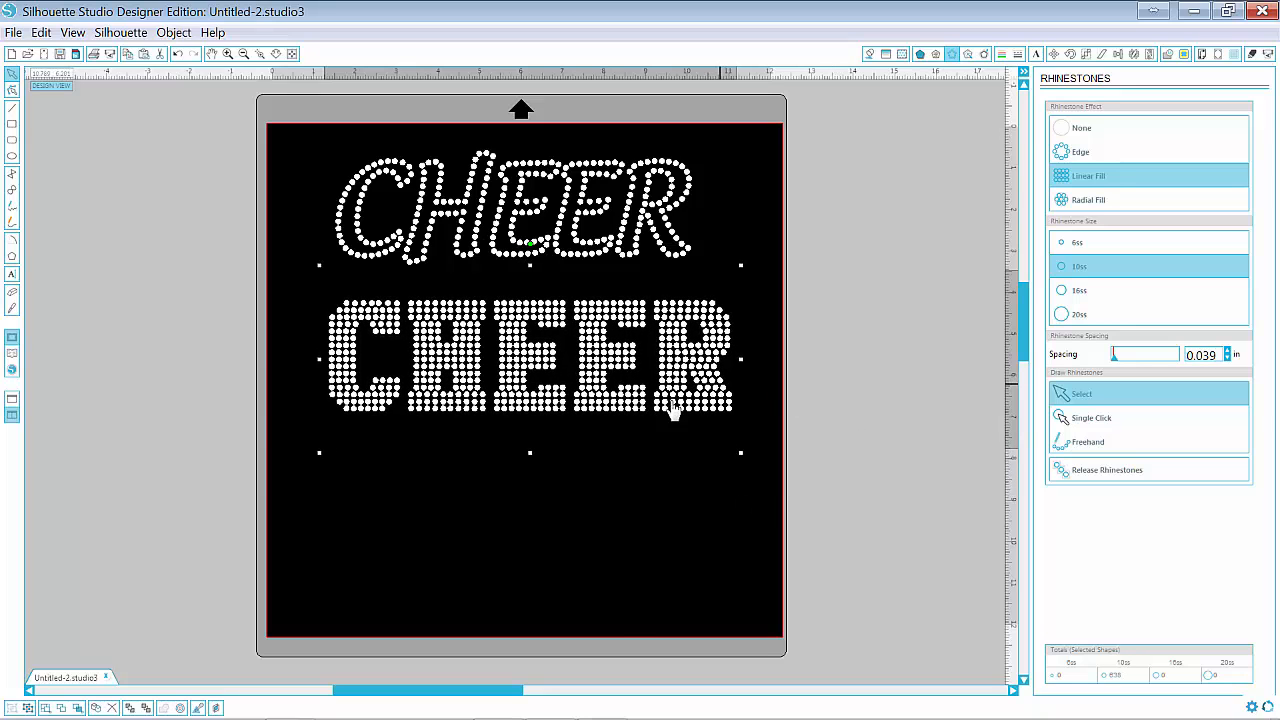
left_click_drag(673, 412, 716, 405)
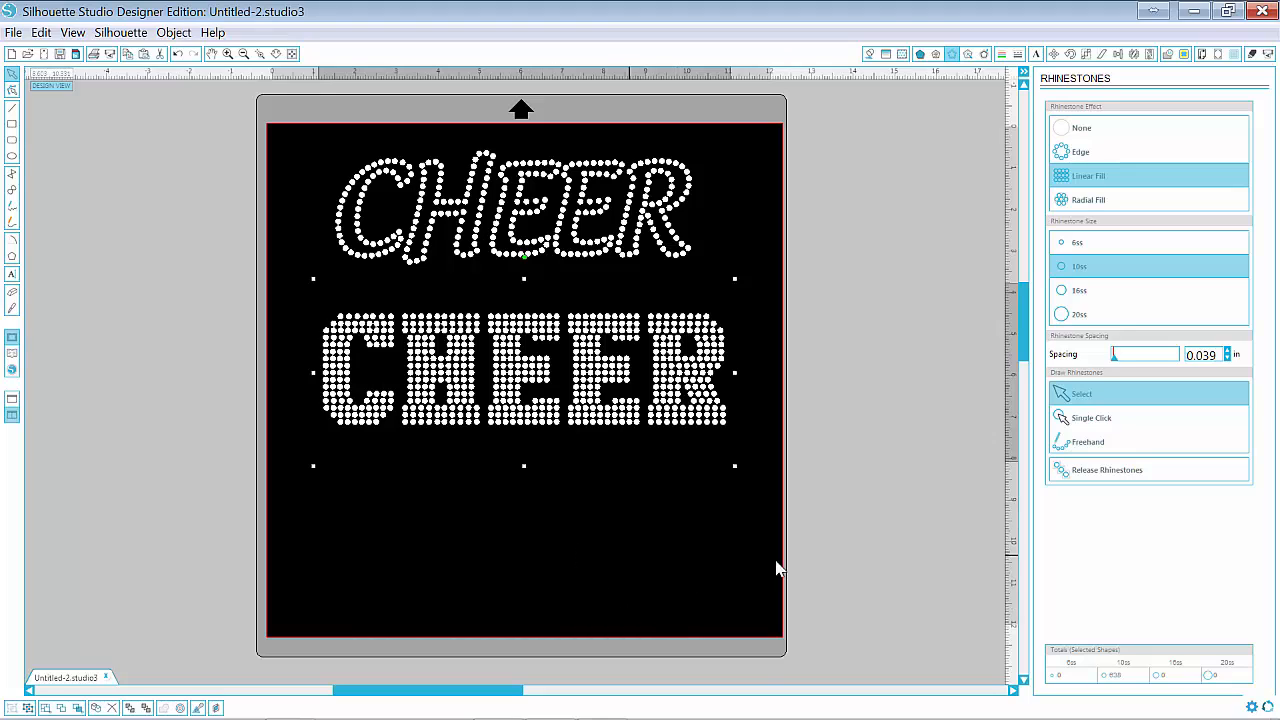
- Shift the upper script CHEER slightly down on the black background
left_click(855, 521)
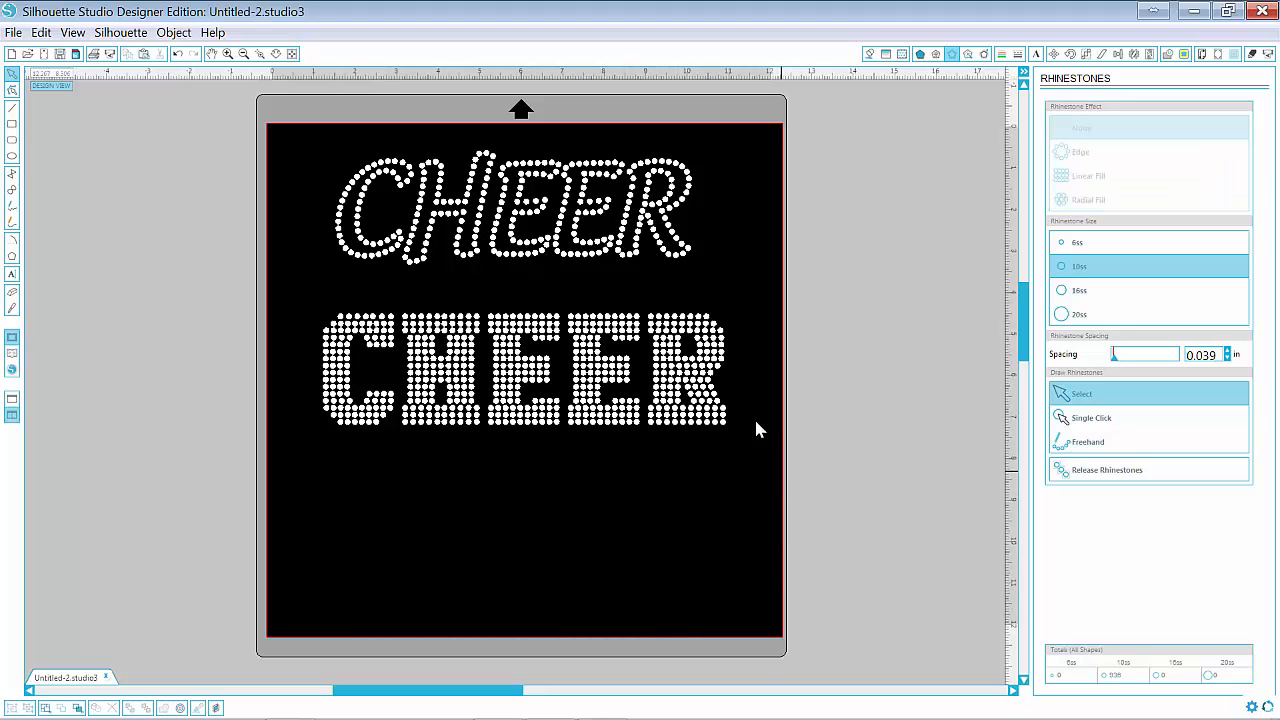
left_click(636, 262)
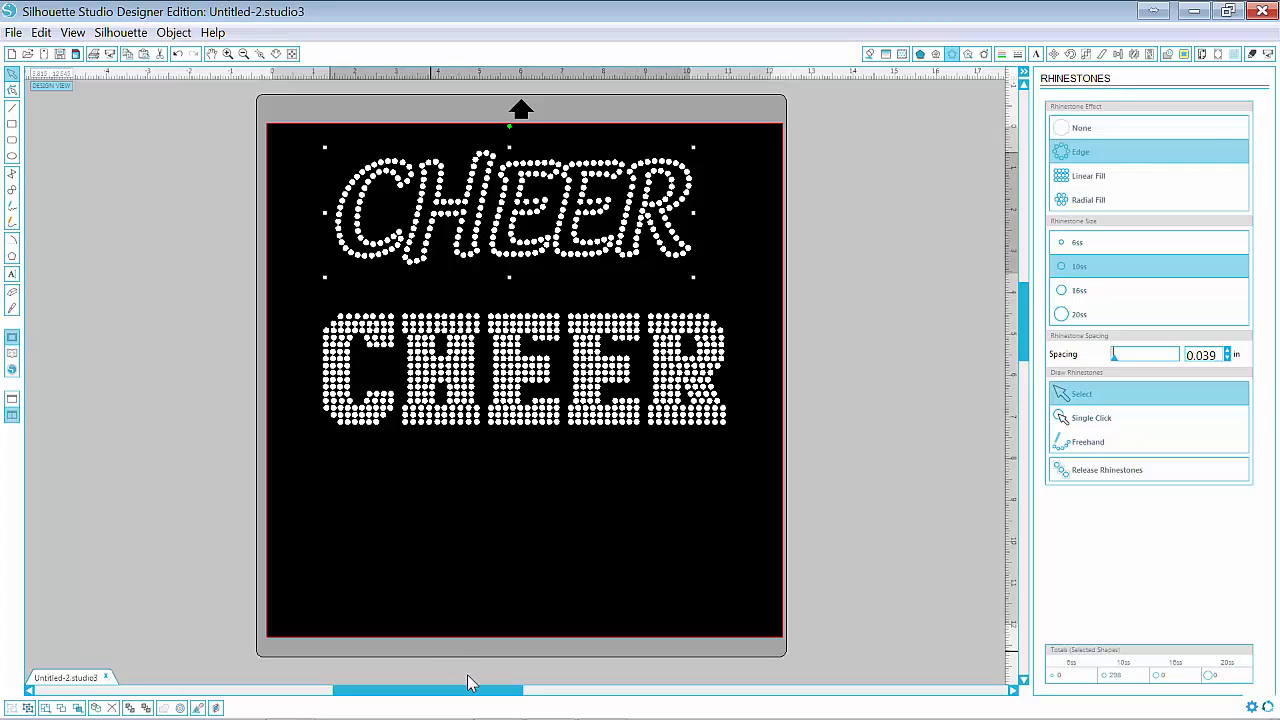
left_click_drag(471, 704, 427, 703)
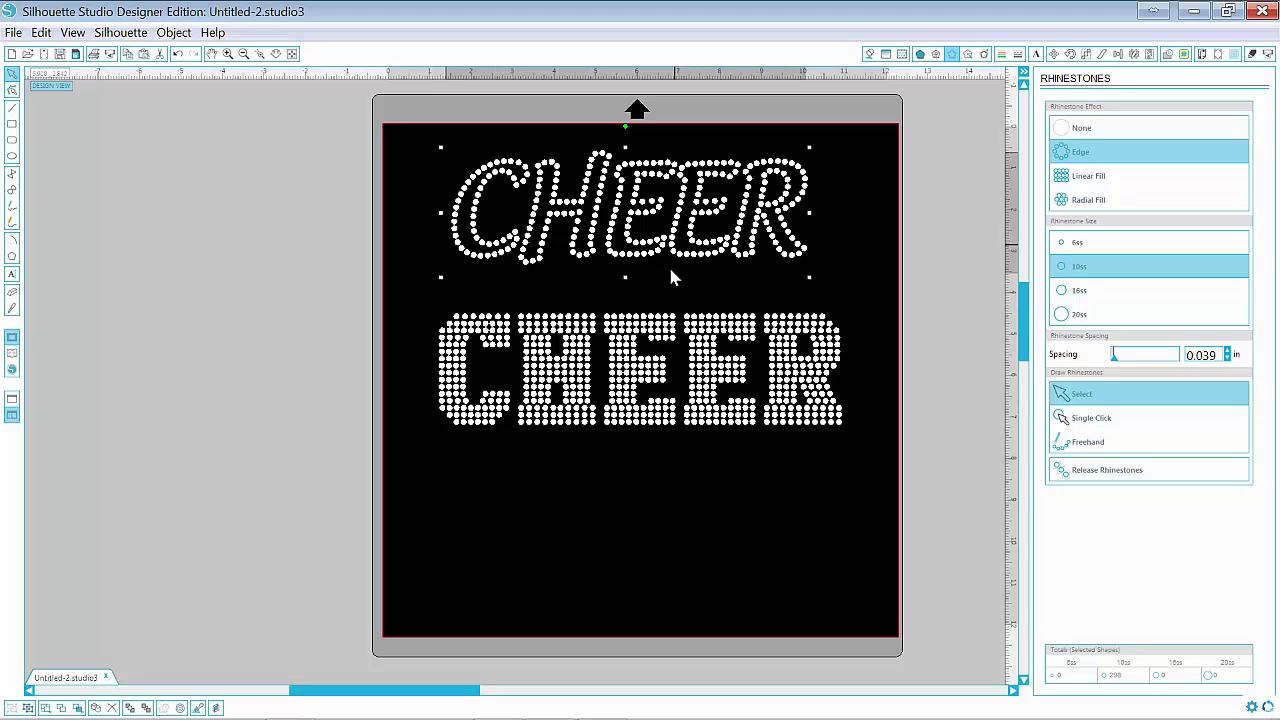
left_click_drag(674, 272, 665, 280)
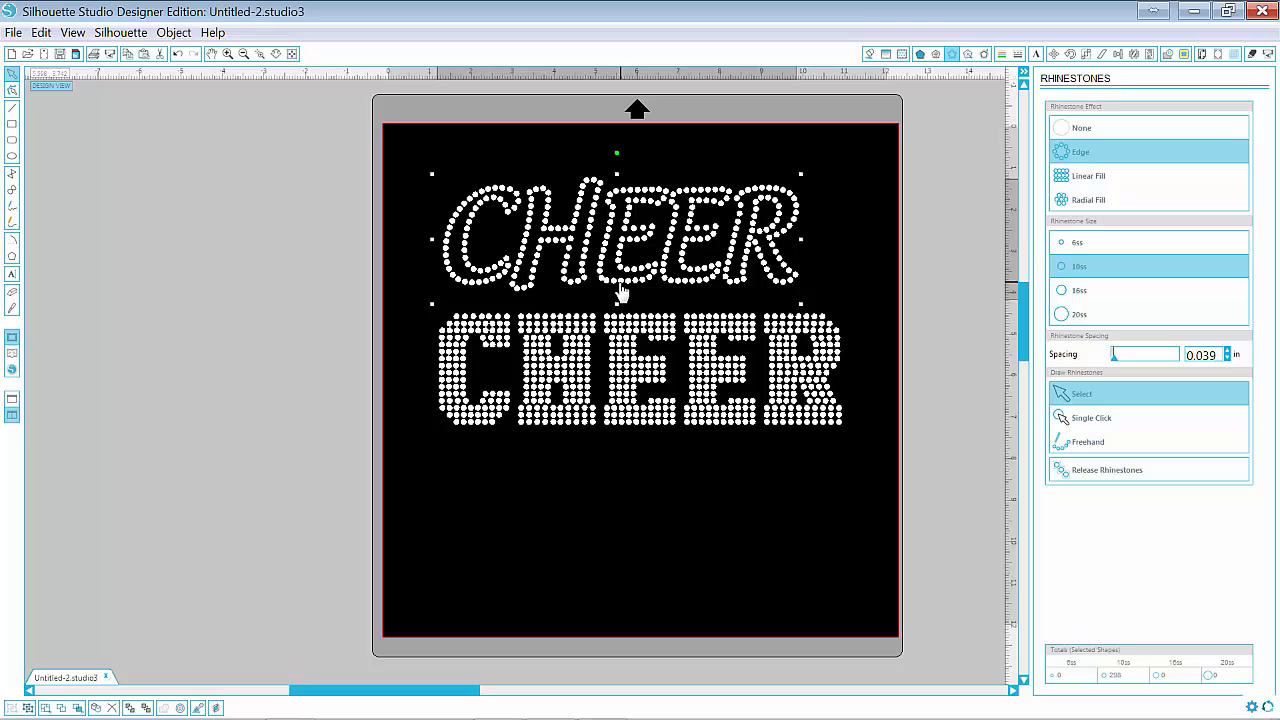
- Duplicate the upper script CHEER and place the copy in the empty grey area beside the black background
left_click(95, 708)
left_click_drag(660, 282, 200, 371)
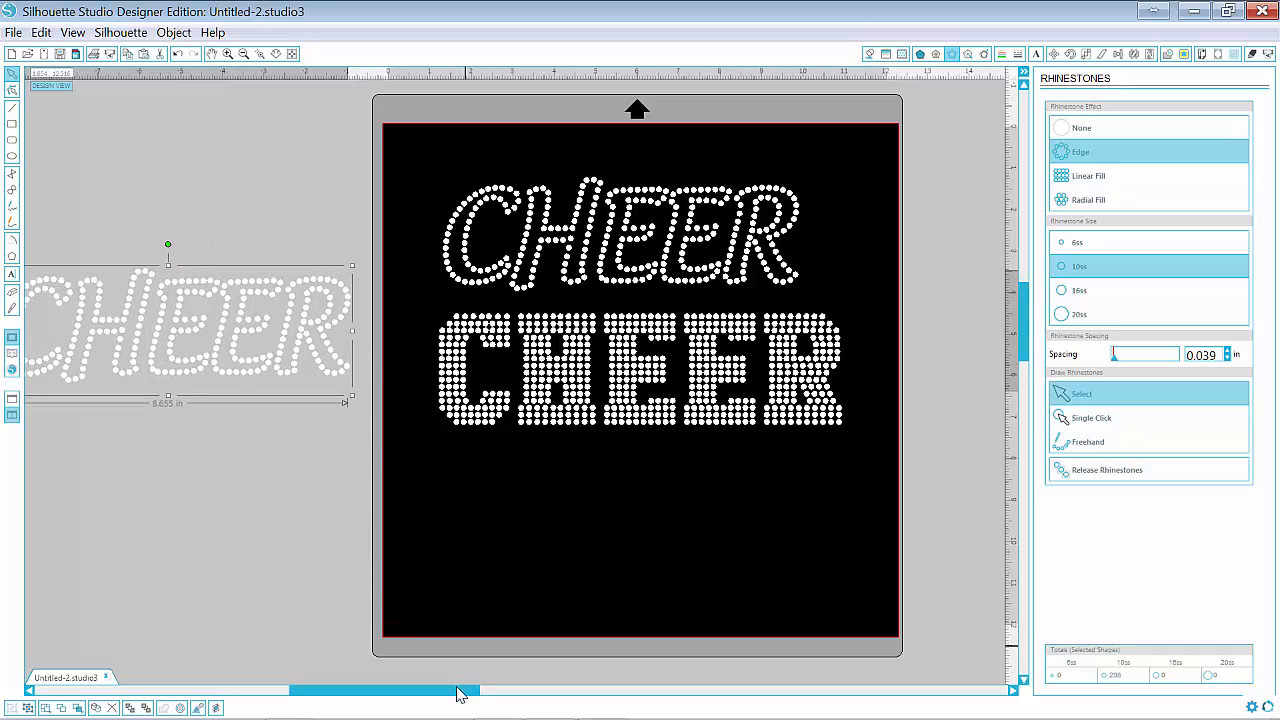
left_click_drag(437, 700, 355, 694)
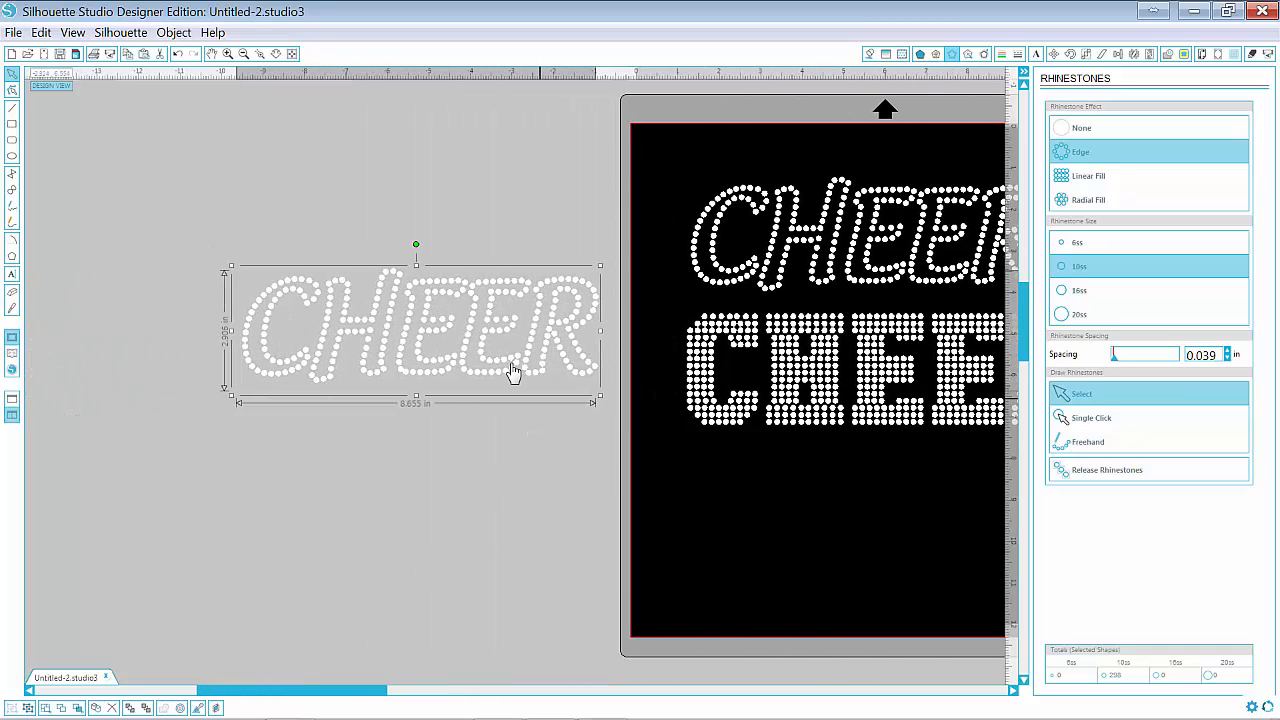
left_click_drag(512, 370, 480, 413)
- Break the CHEER copy into individual stones by converting it to a path, ungrouping it and releasing its rhinestones
right_click(488, 414)
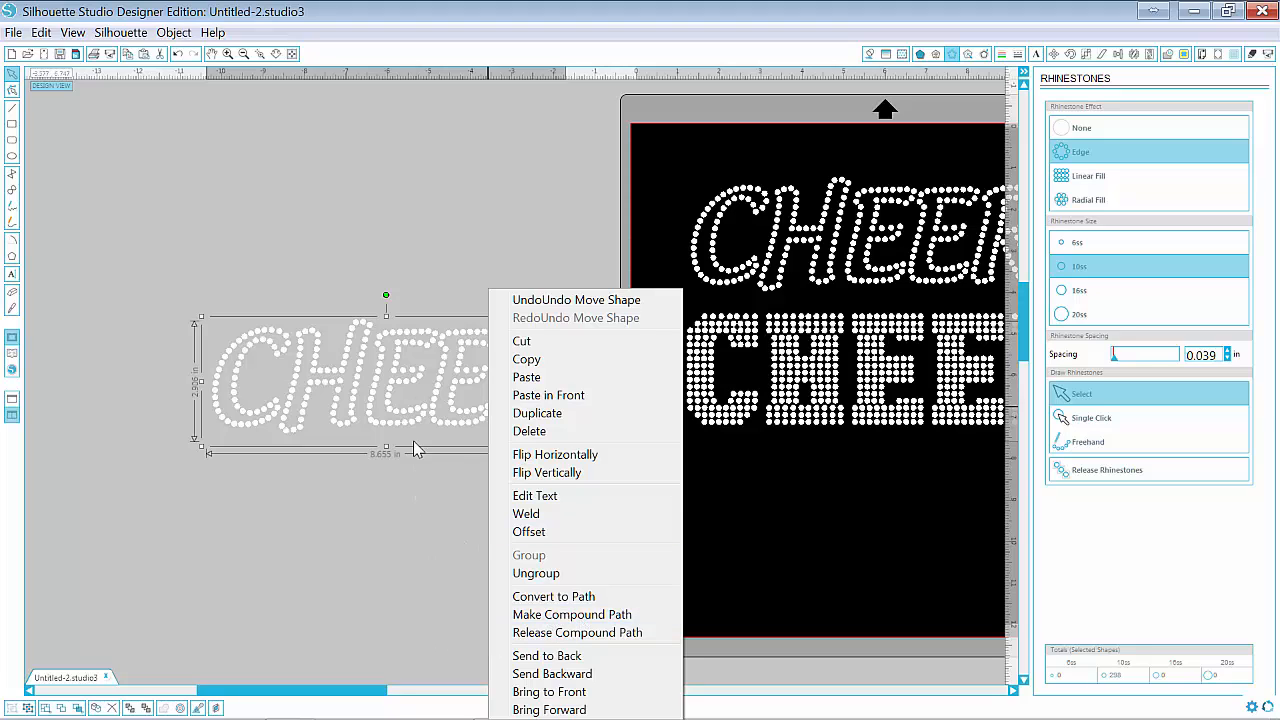
left_click(552, 597)
right_click(490, 416)
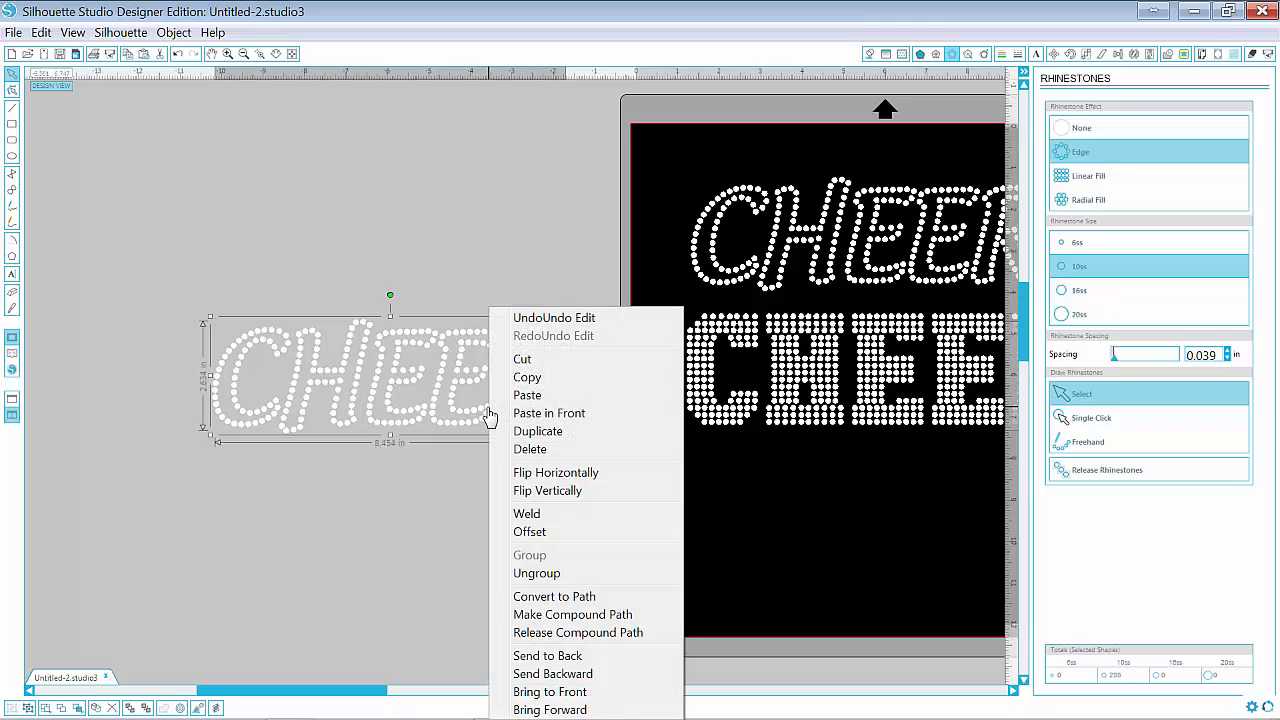
left_click(537, 573)
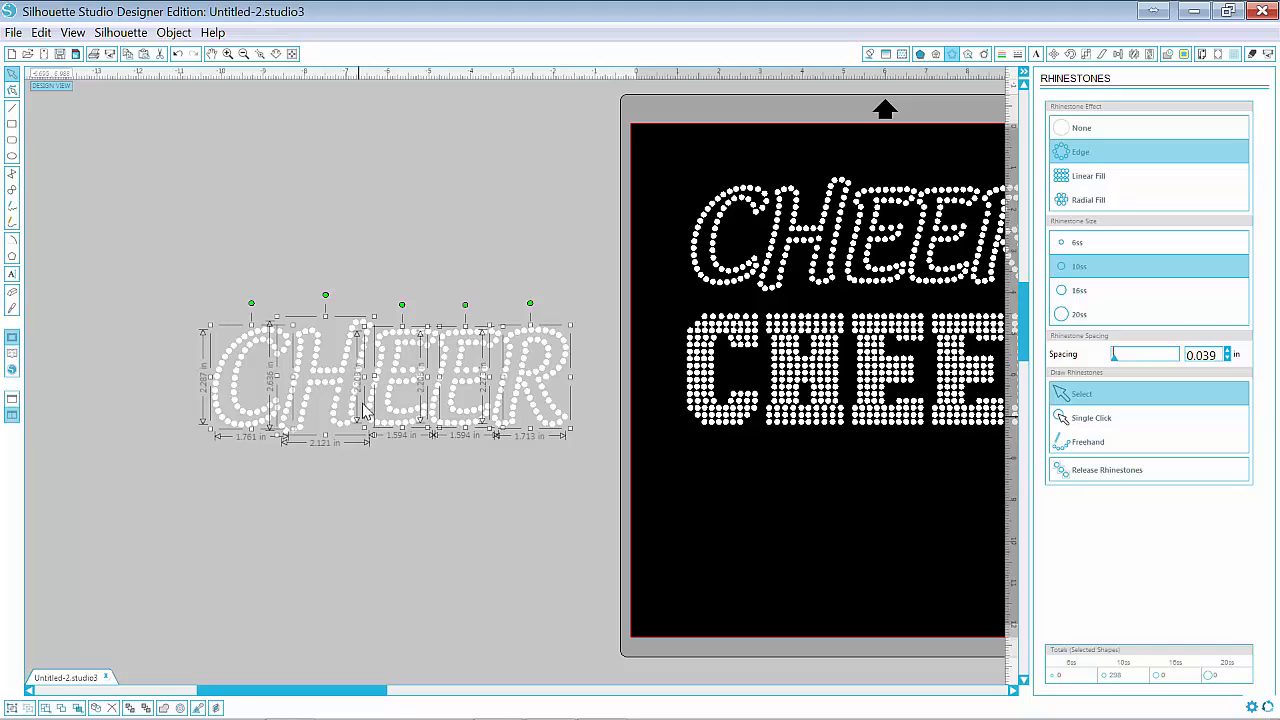
left_click(1096, 472)
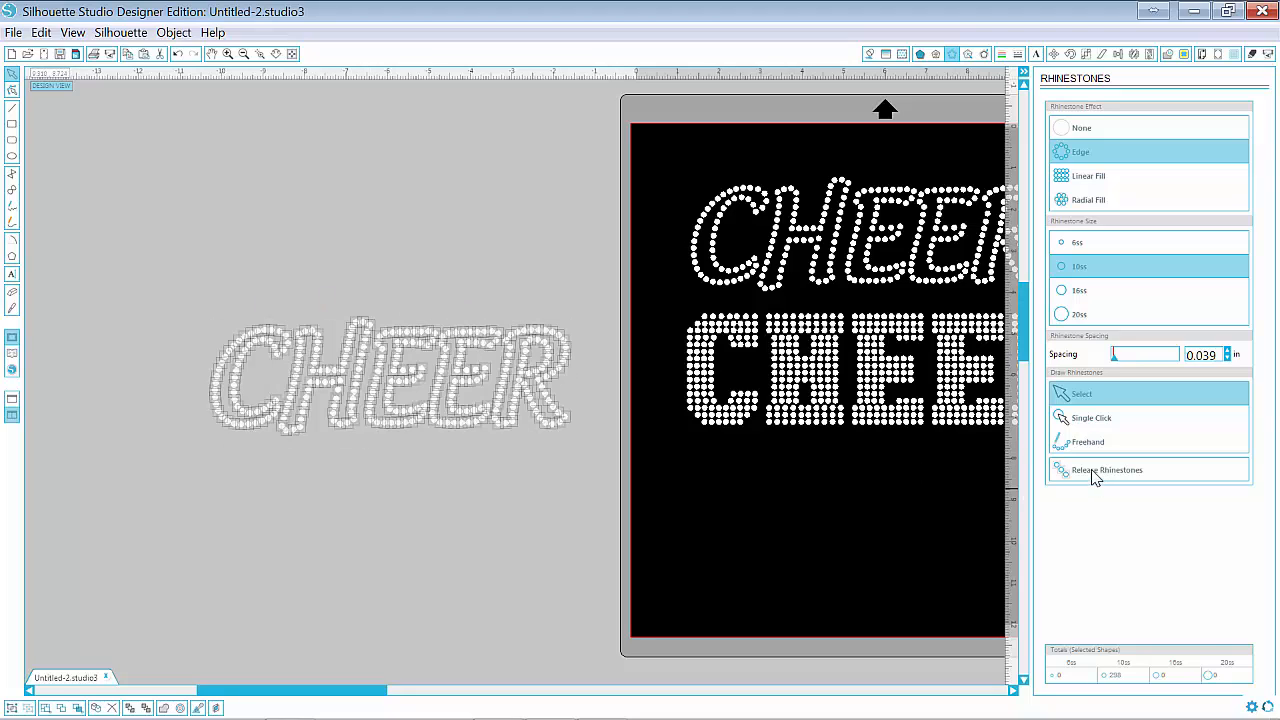
left_click(341, 457)
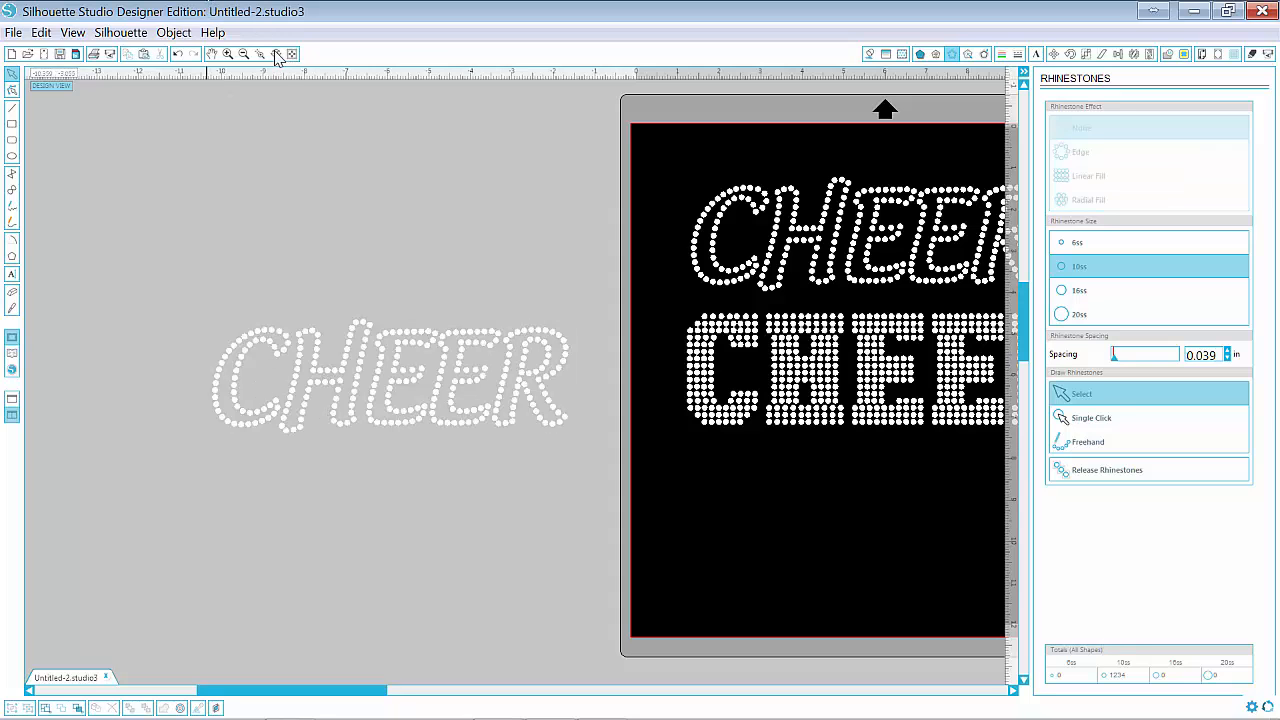
- Try moving a single rhinestone off the foot of the copy's letter R, and undo the move
left_click(276, 53)
left_click_drag(328, 366, 345, 441)
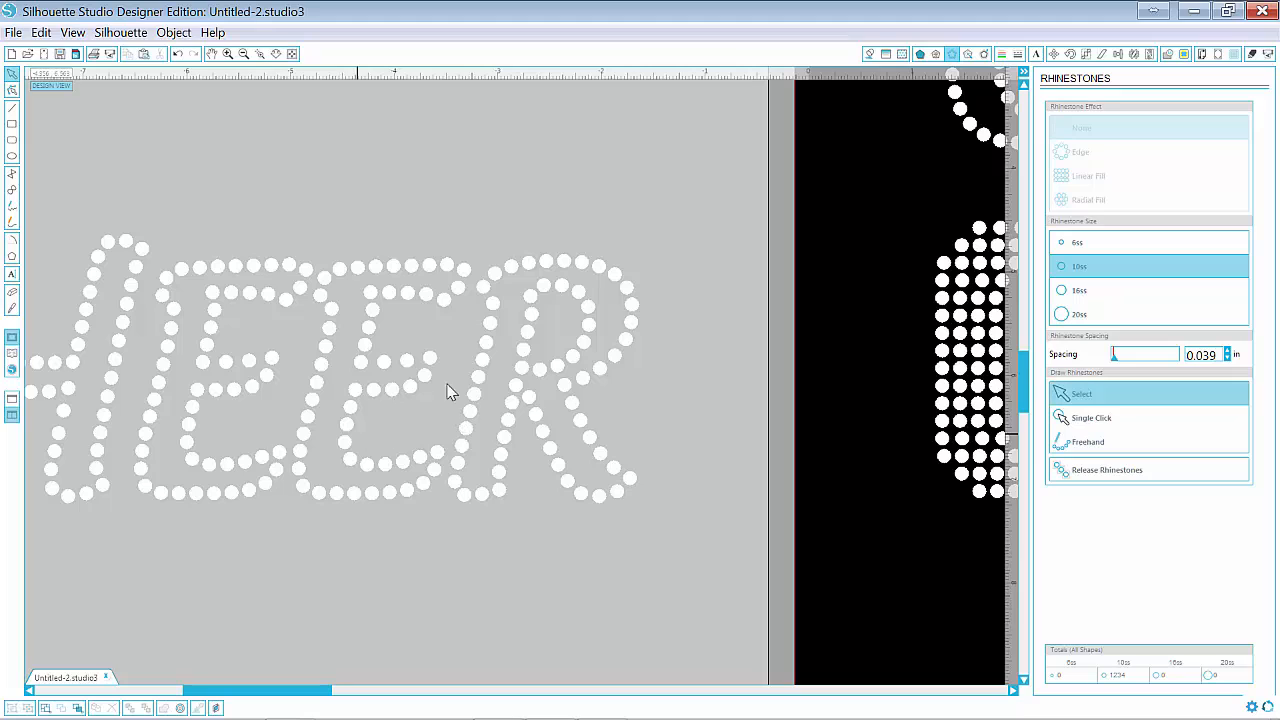
left_click(486, 304)
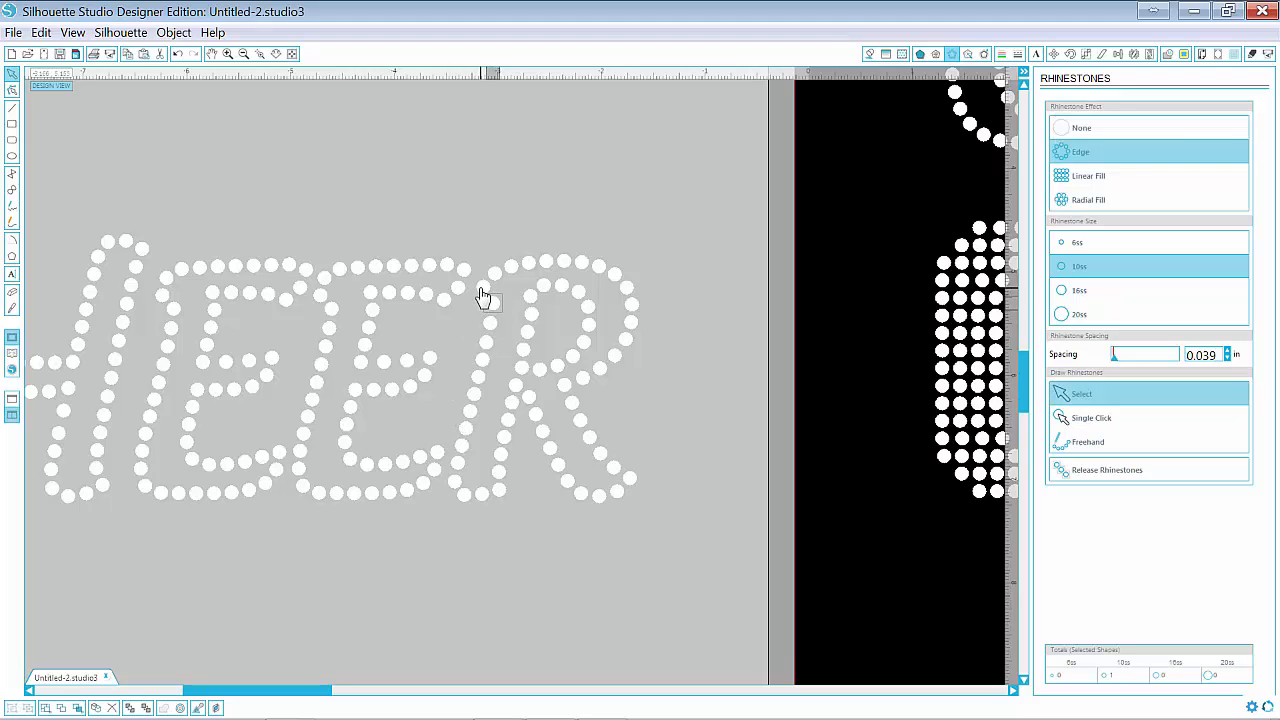
left_click(499, 495)
left_click_drag(505, 502, 520, 517)
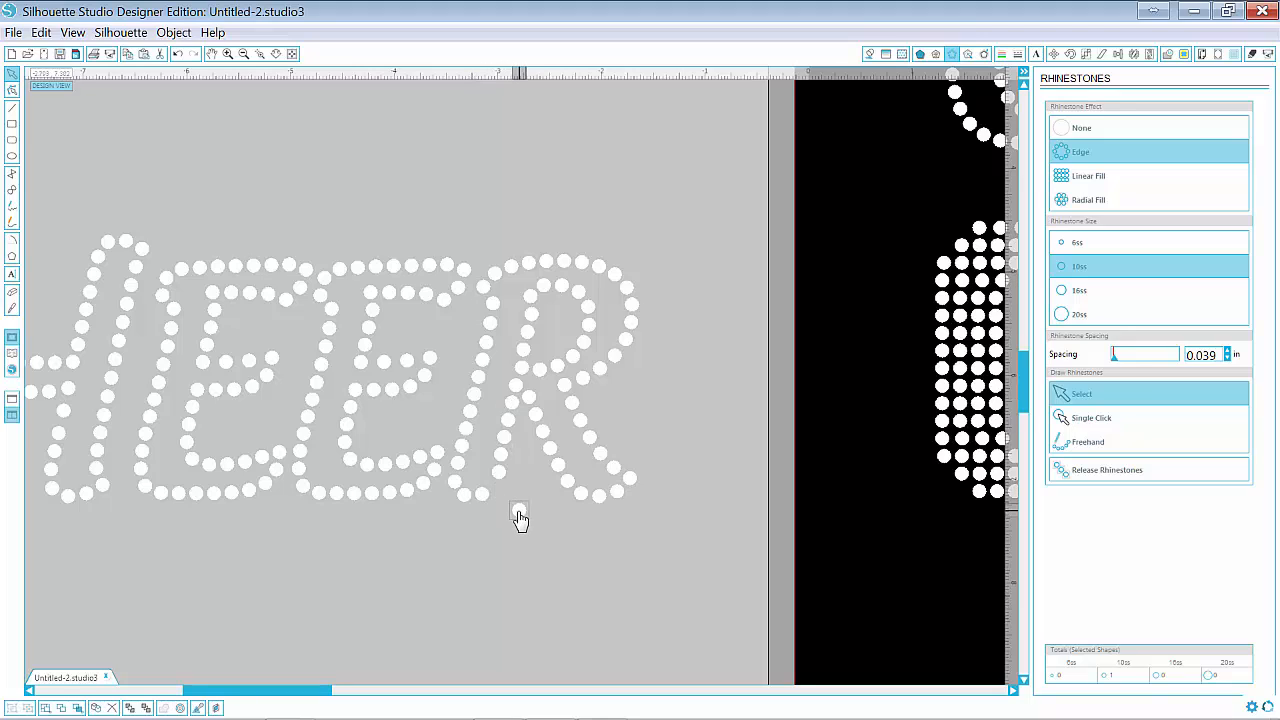
left_click(179, 54)
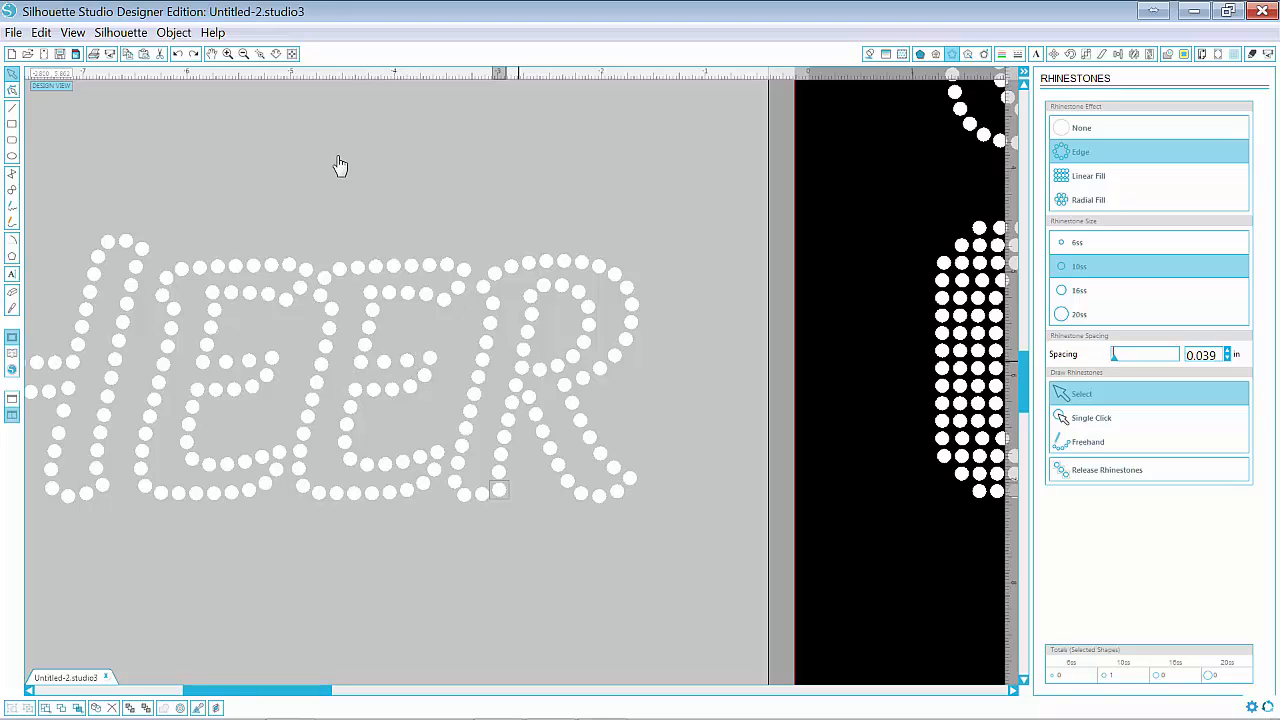
left_click(277, 54)
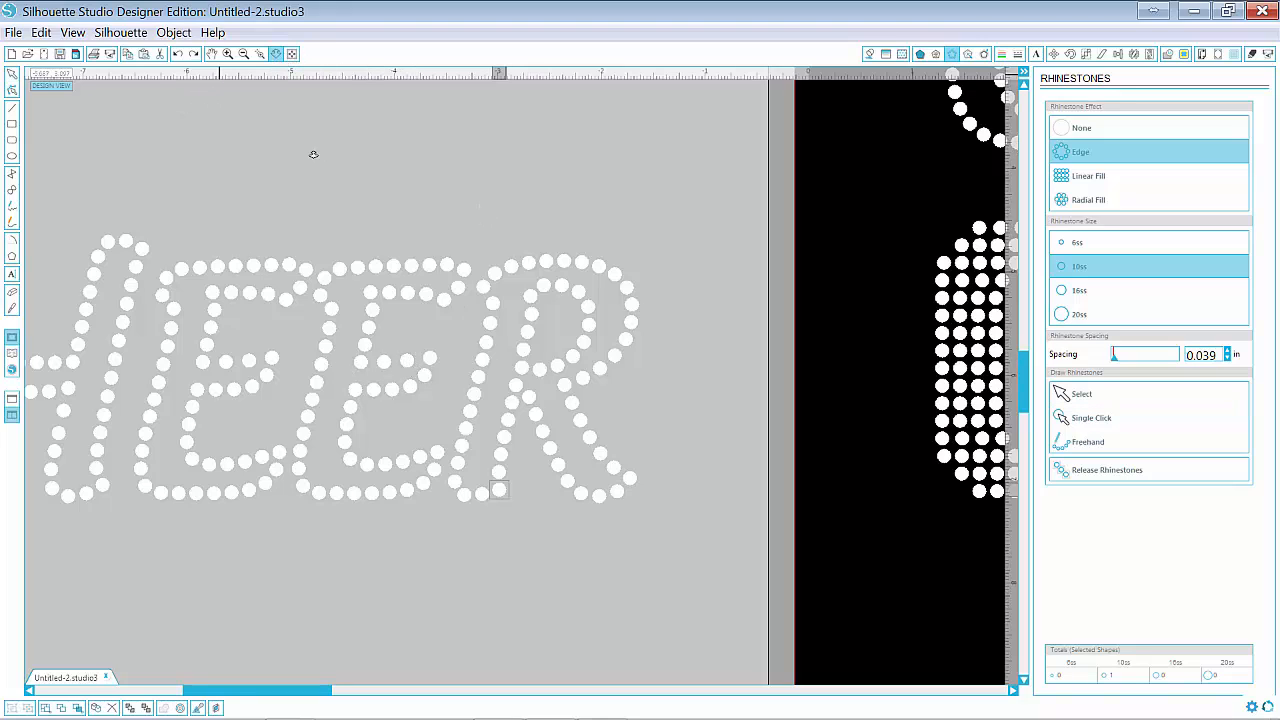
left_click(501, 311)
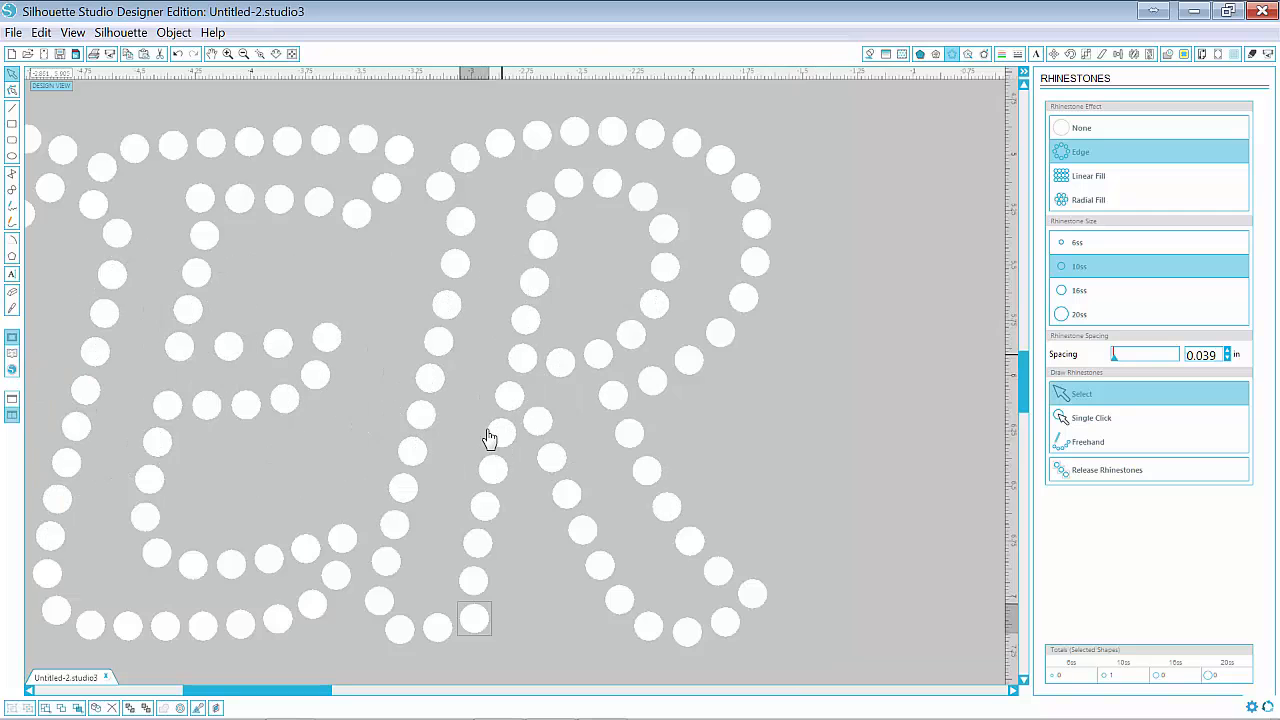
- Delete all the loose rhinestones of the CHEER copy beside the black background
left_click(292, 54)
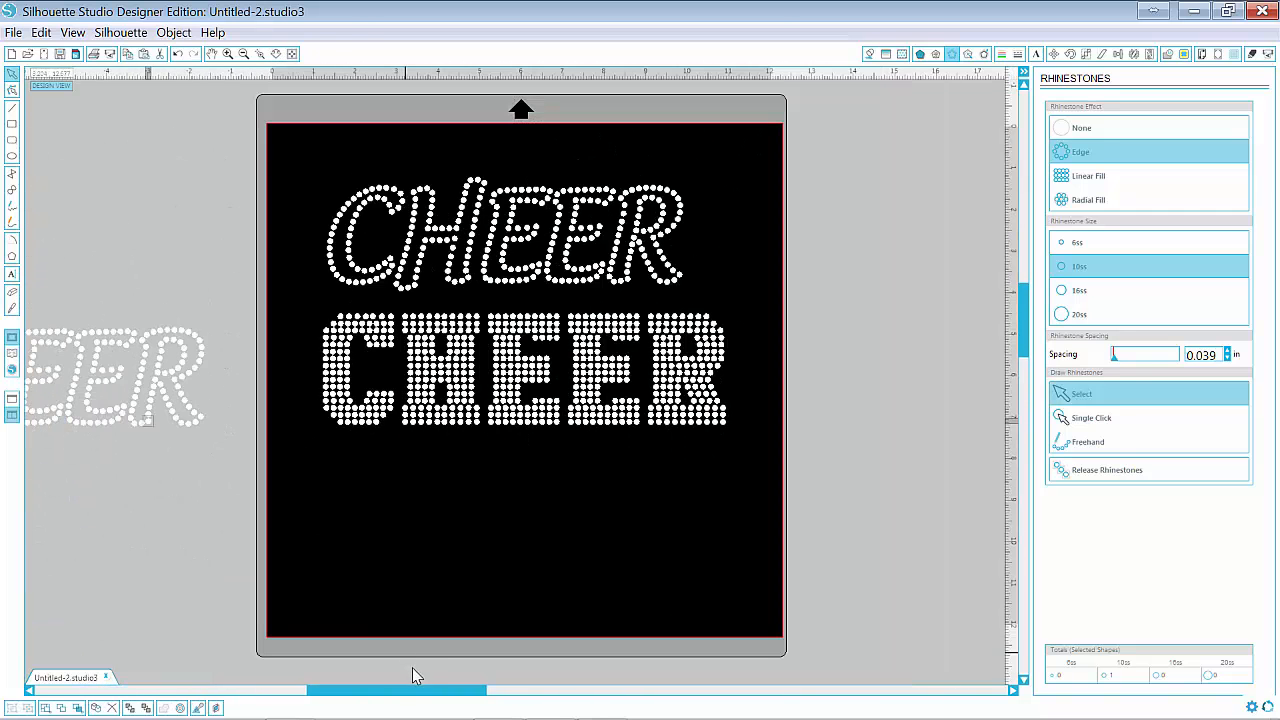
left_click_drag(424, 697, 297, 692)
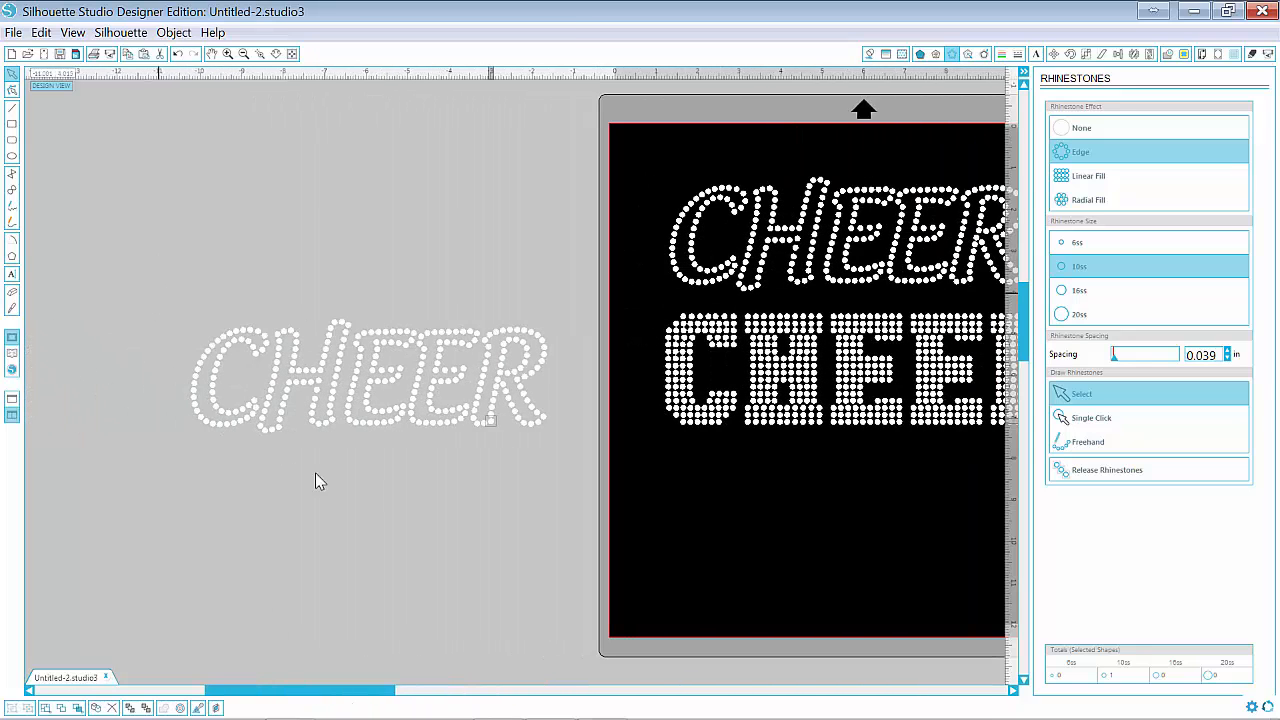
left_click_drag(157, 257, 542, 485)
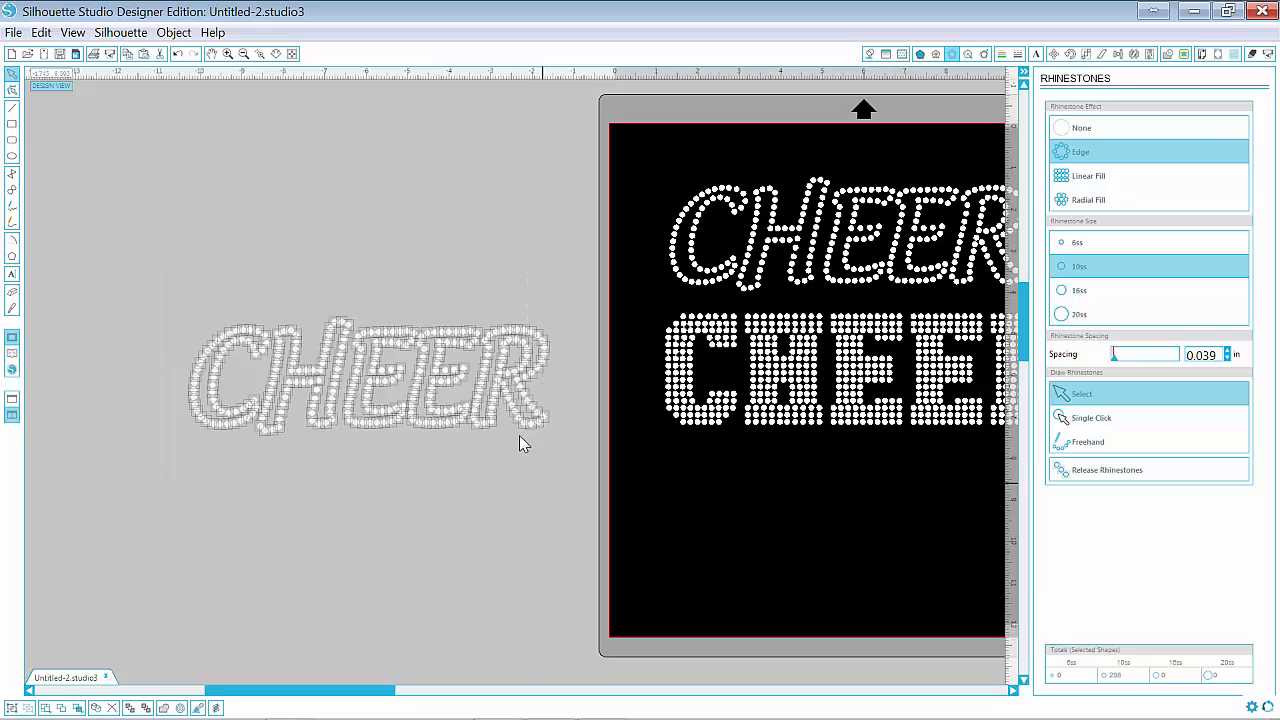
key("Delete")
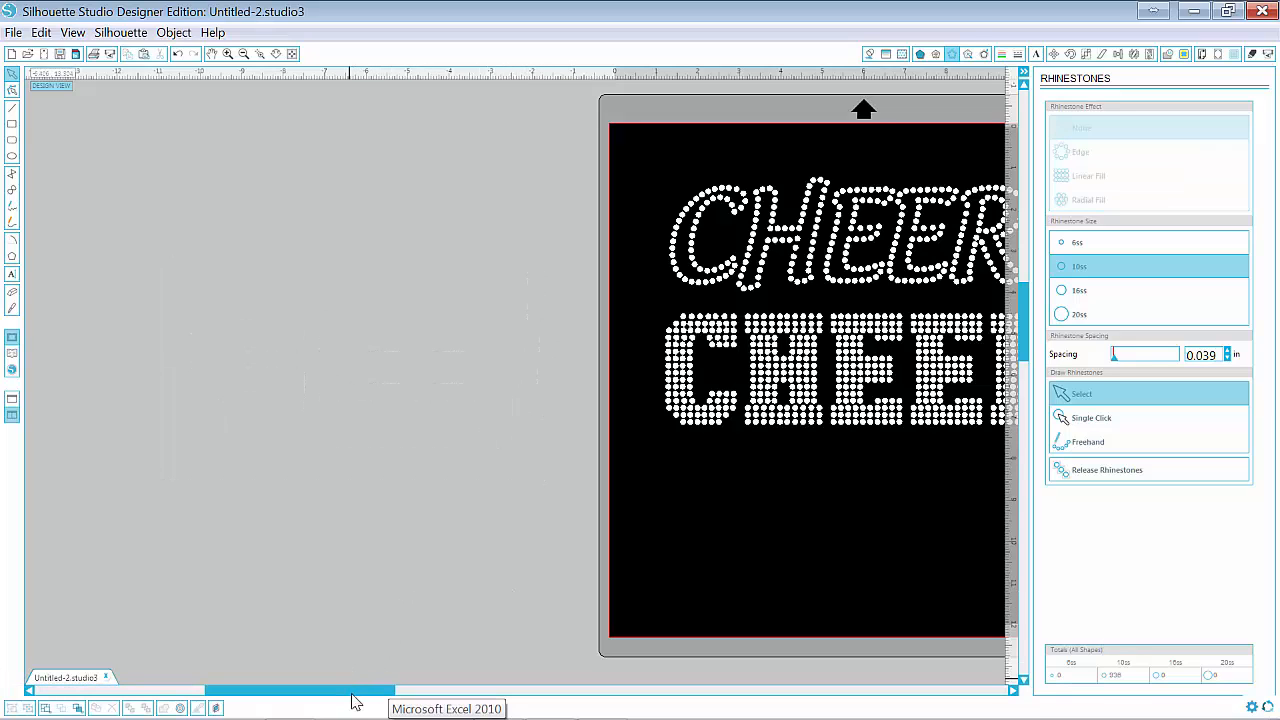
- Delete the lower Linear Fill CHEER and move the remaining script CHEER to the middle of the black background
left_click_drag(355, 691, 487, 691)
left_click(658, 423)
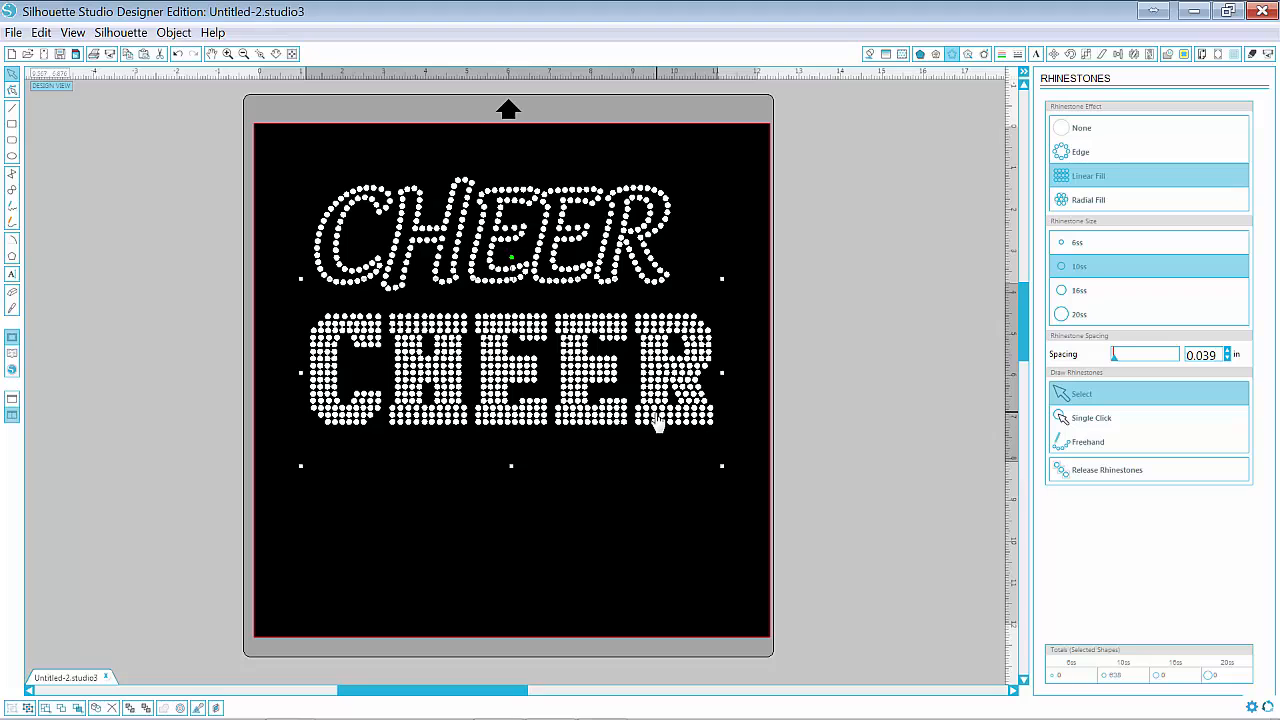
key("Delete")
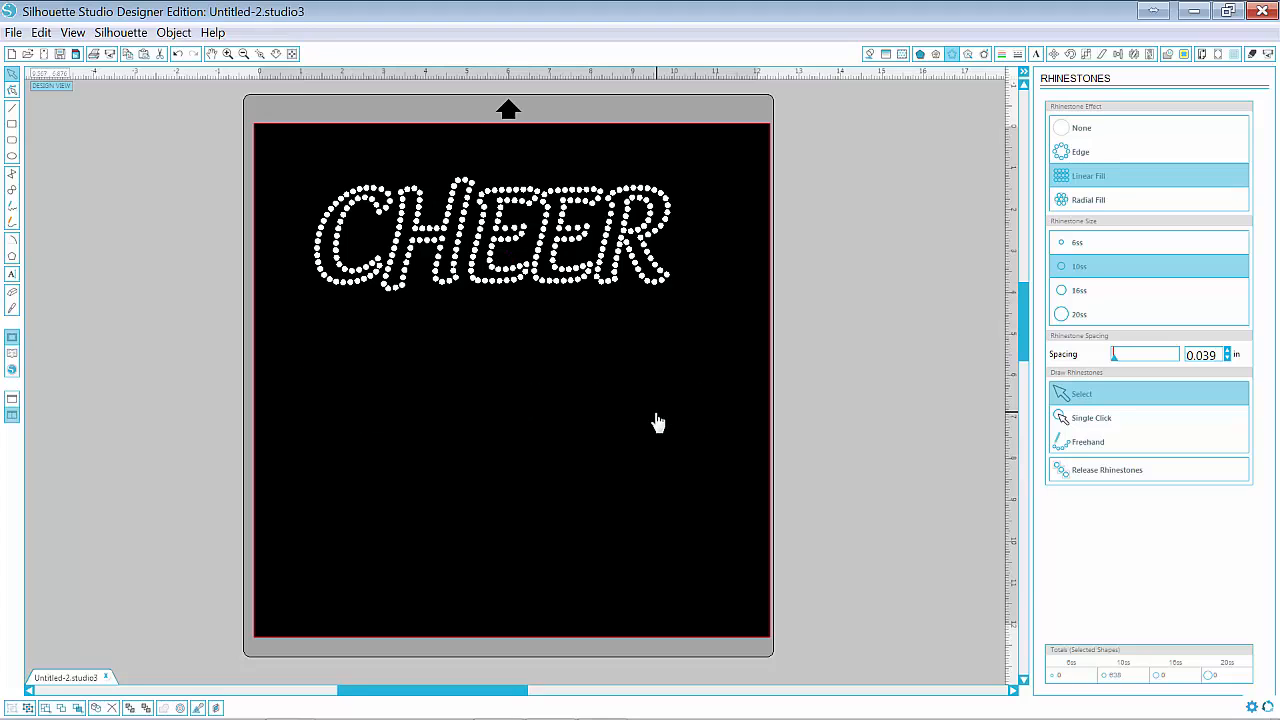
left_click_drag(555, 285, 566, 415)
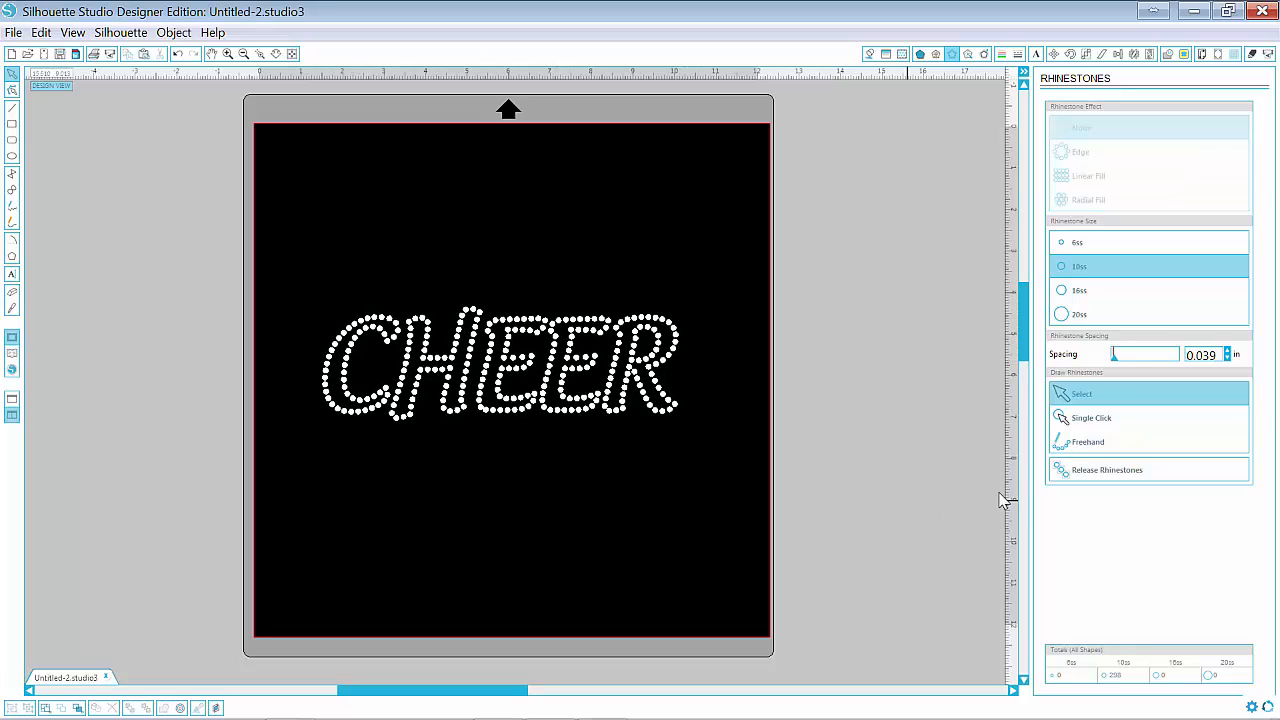
- Change the fill color of the script CHEER rhinestones to black
left_click(666, 404)
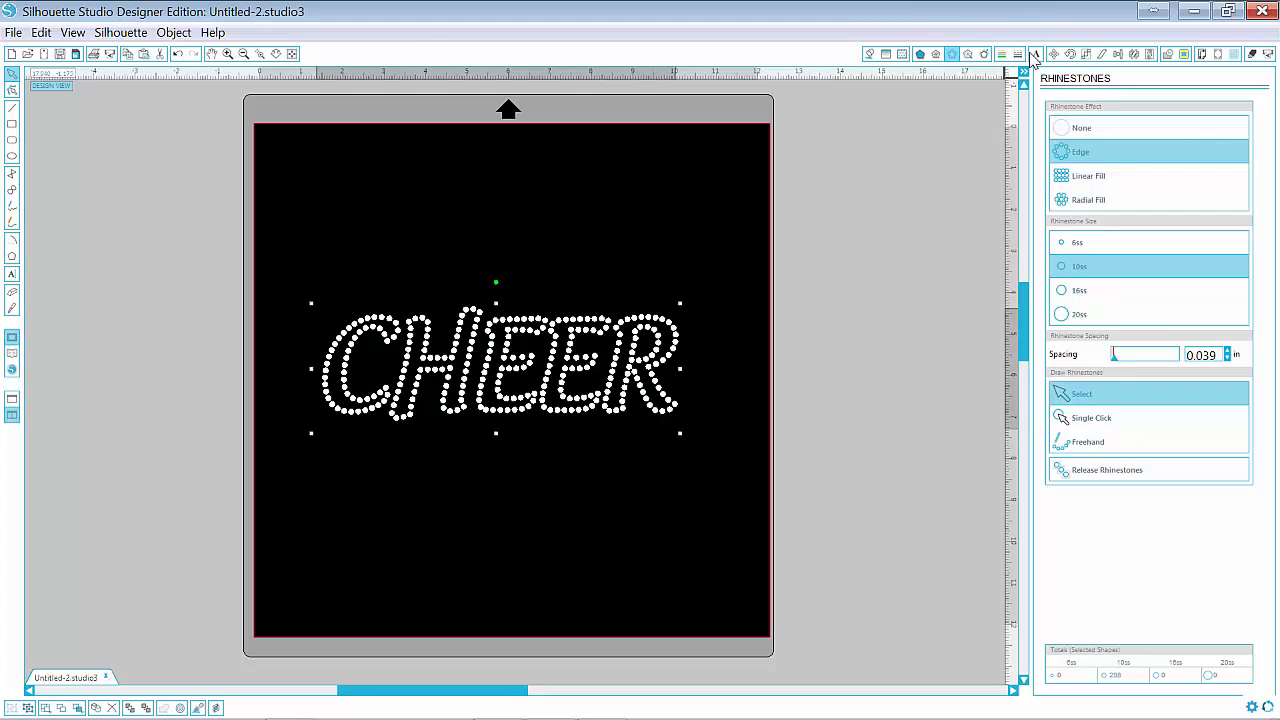
left_click(871, 56)
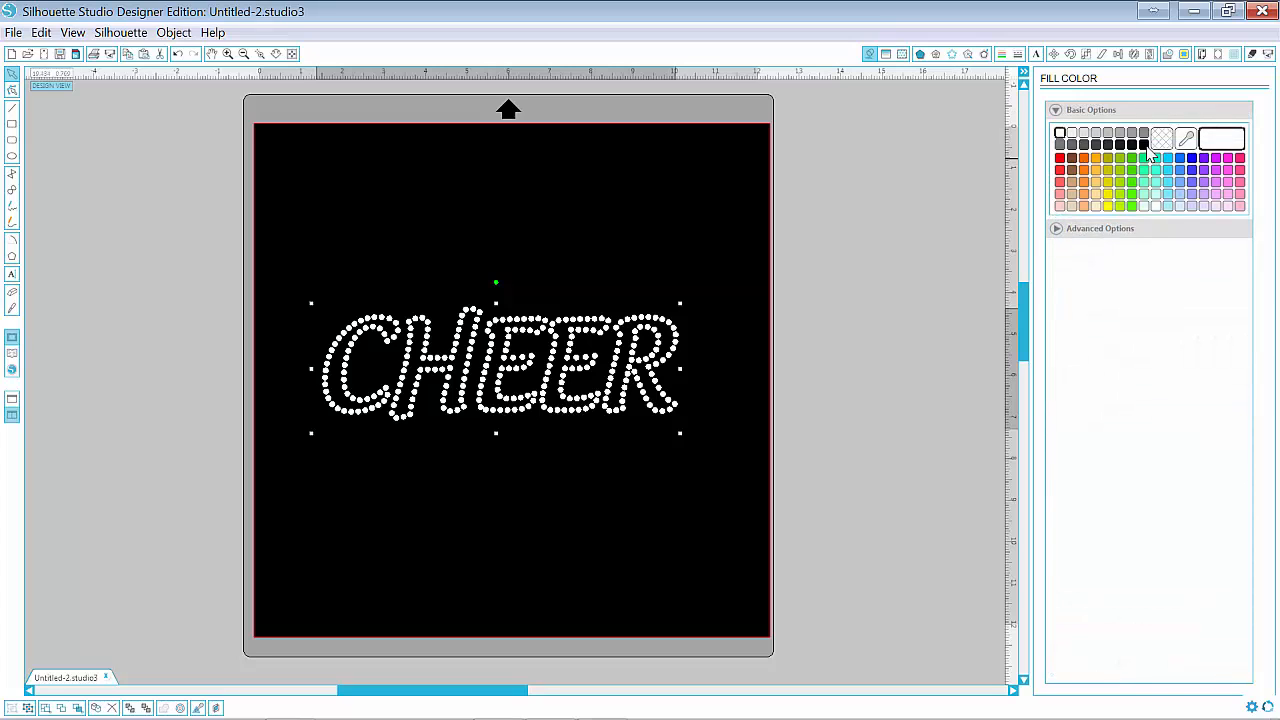
left_click(1146, 146)
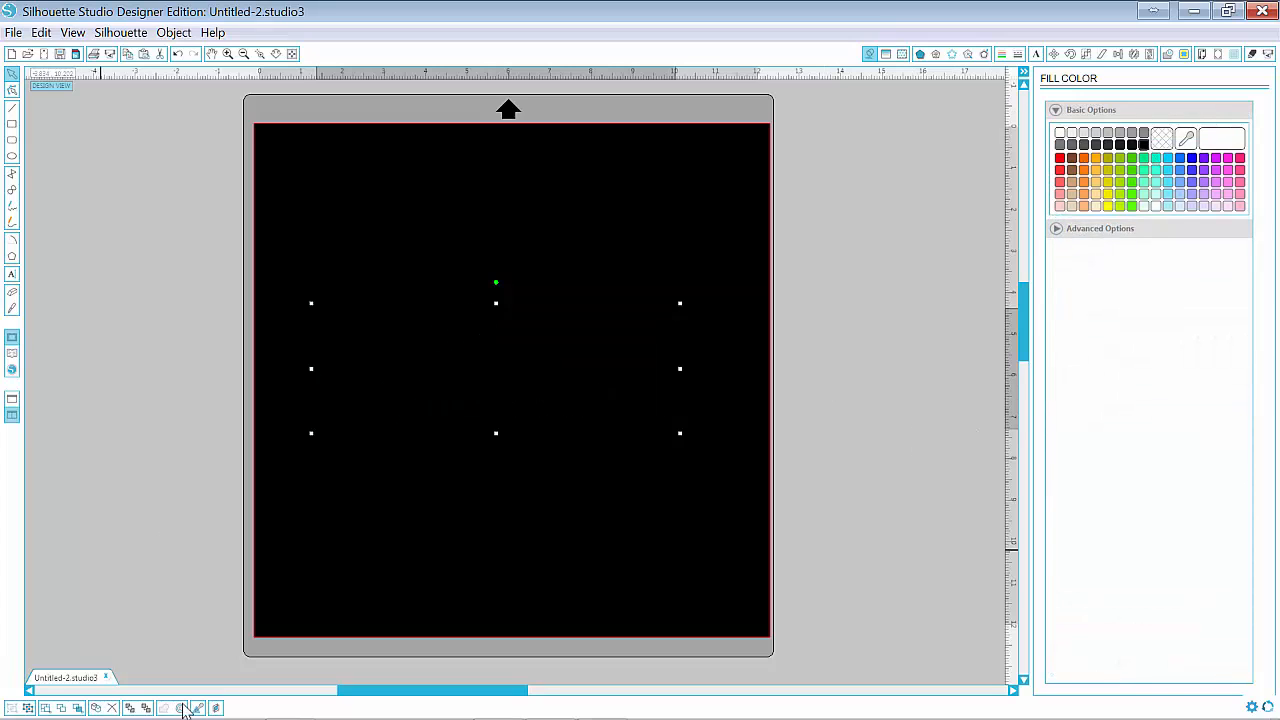
- Unlock Layer 1 and hide it, so that the black background is off the page
left_click(216, 708)
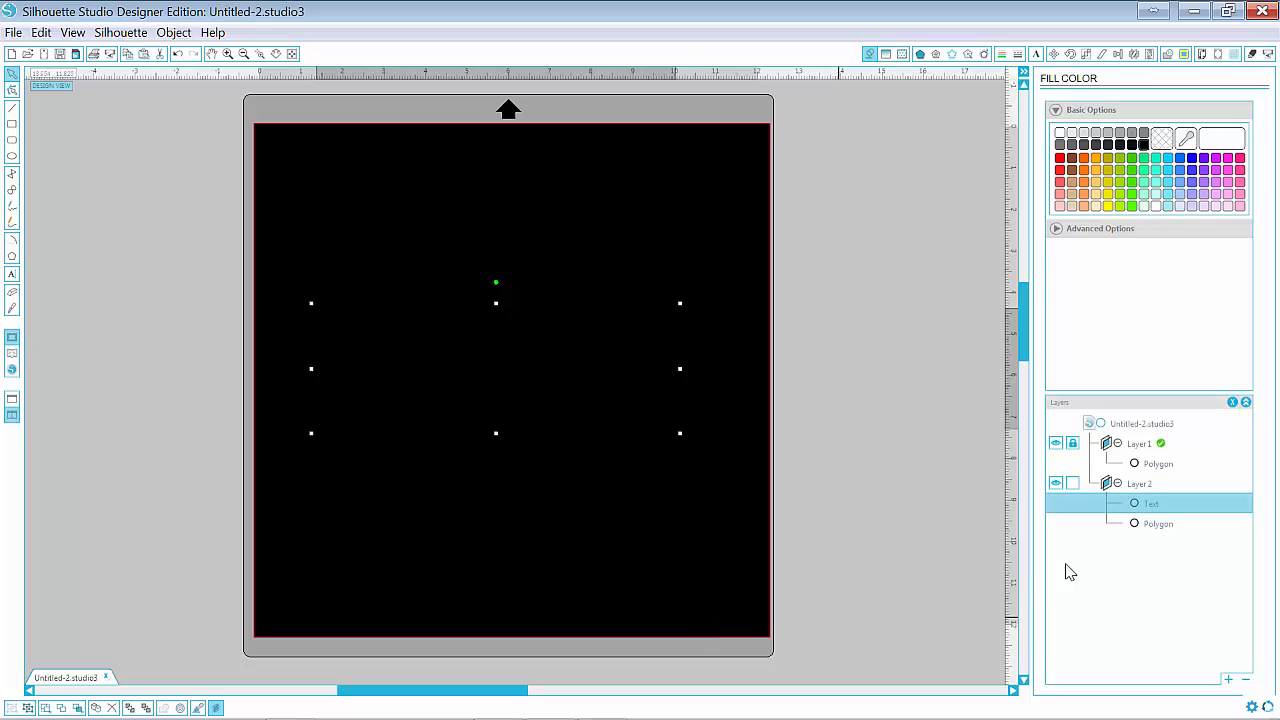
left_click(1073, 446)
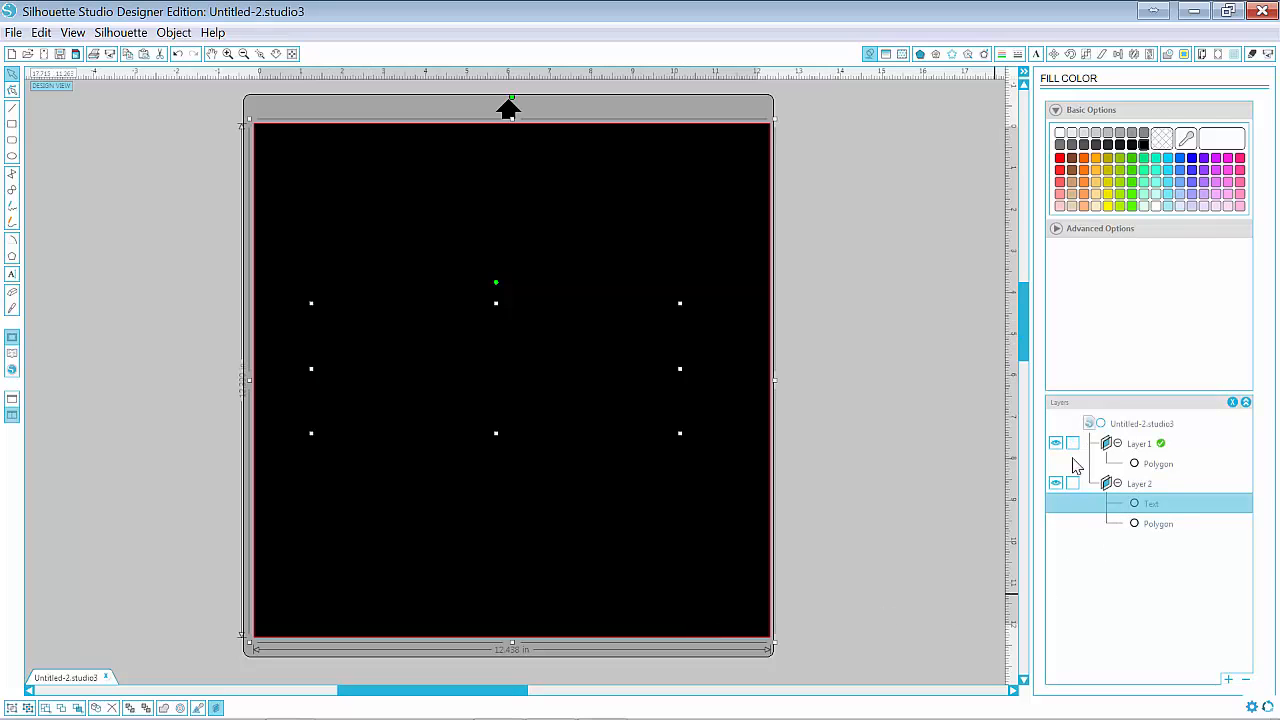
left_click(1057, 445)
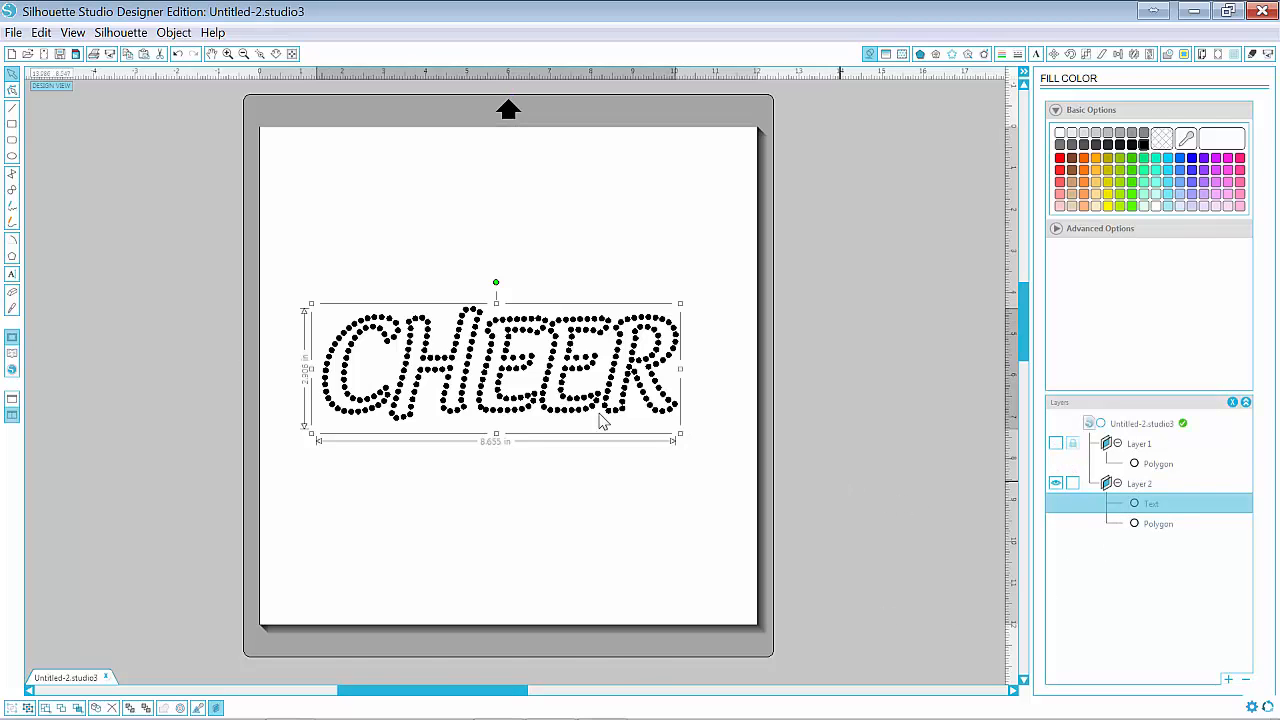
- Deselect the CHEER rhinestones and capture a rectangular snip around the whole word with Snipping Tool
left_click(276, 54)
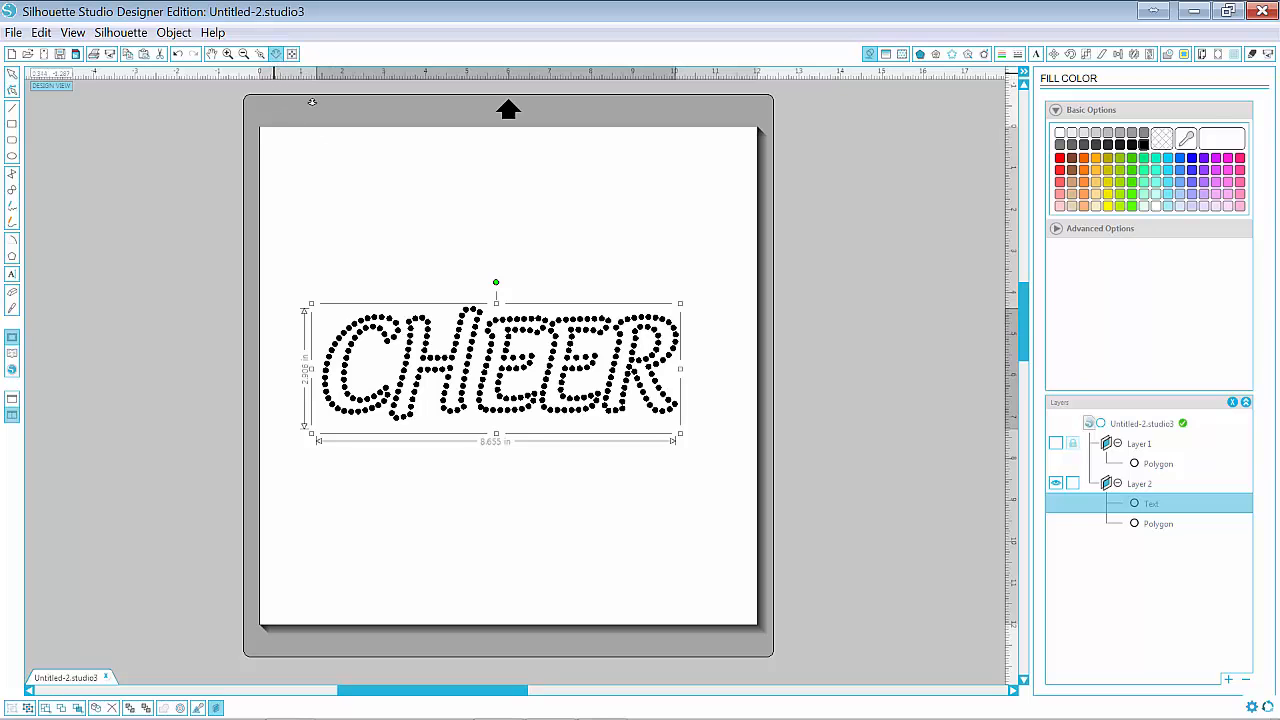
left_click_drag(399, 174, 420, 303)
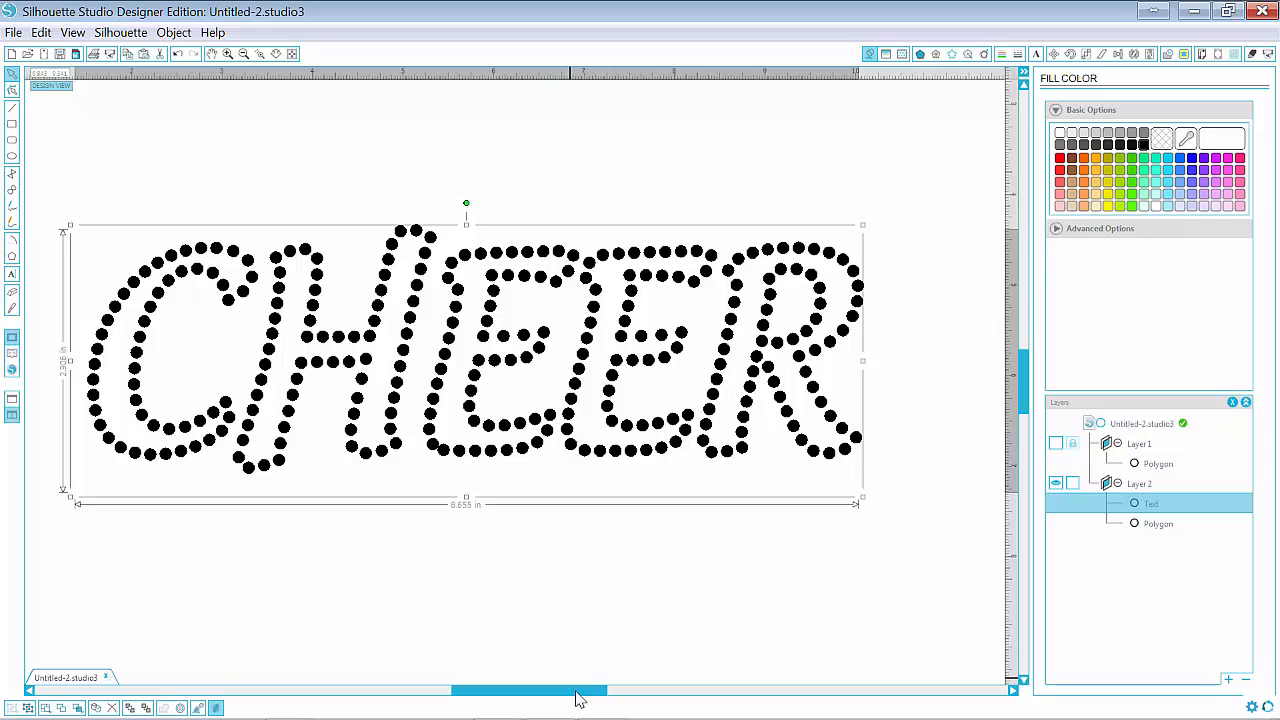
left_click_drag(585, 697, 564, 700)
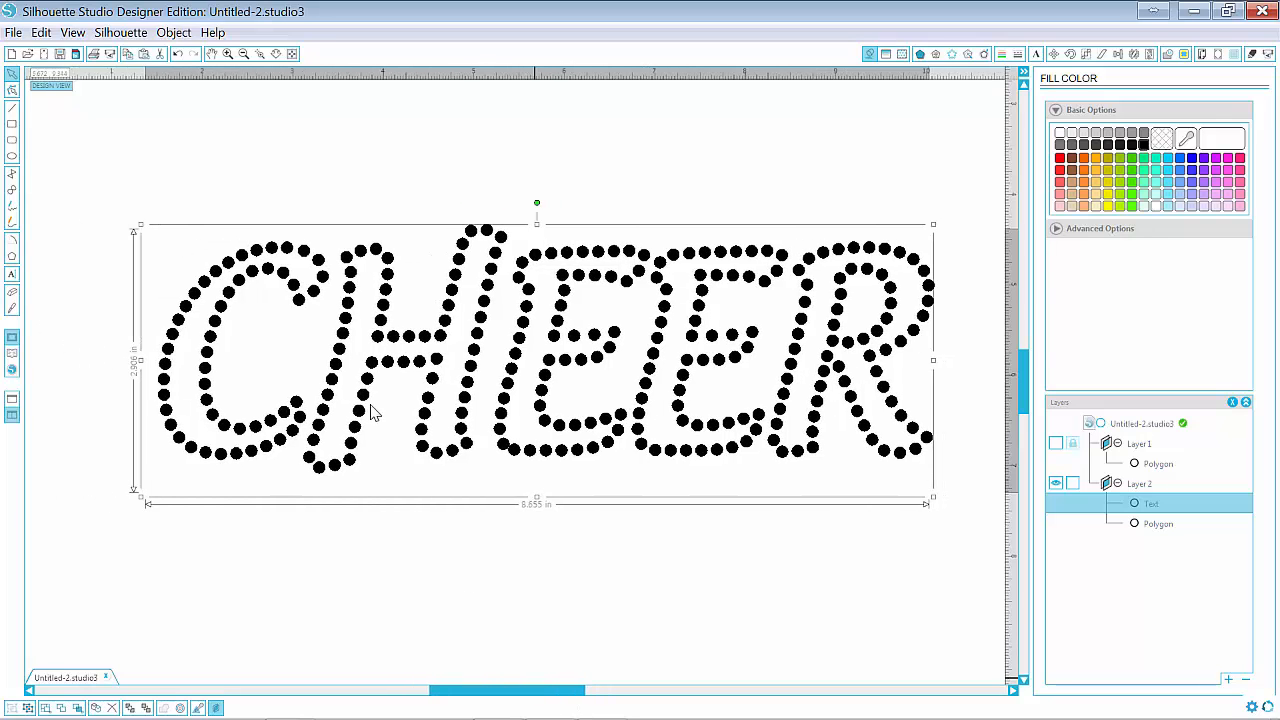
left_click(276, 53)
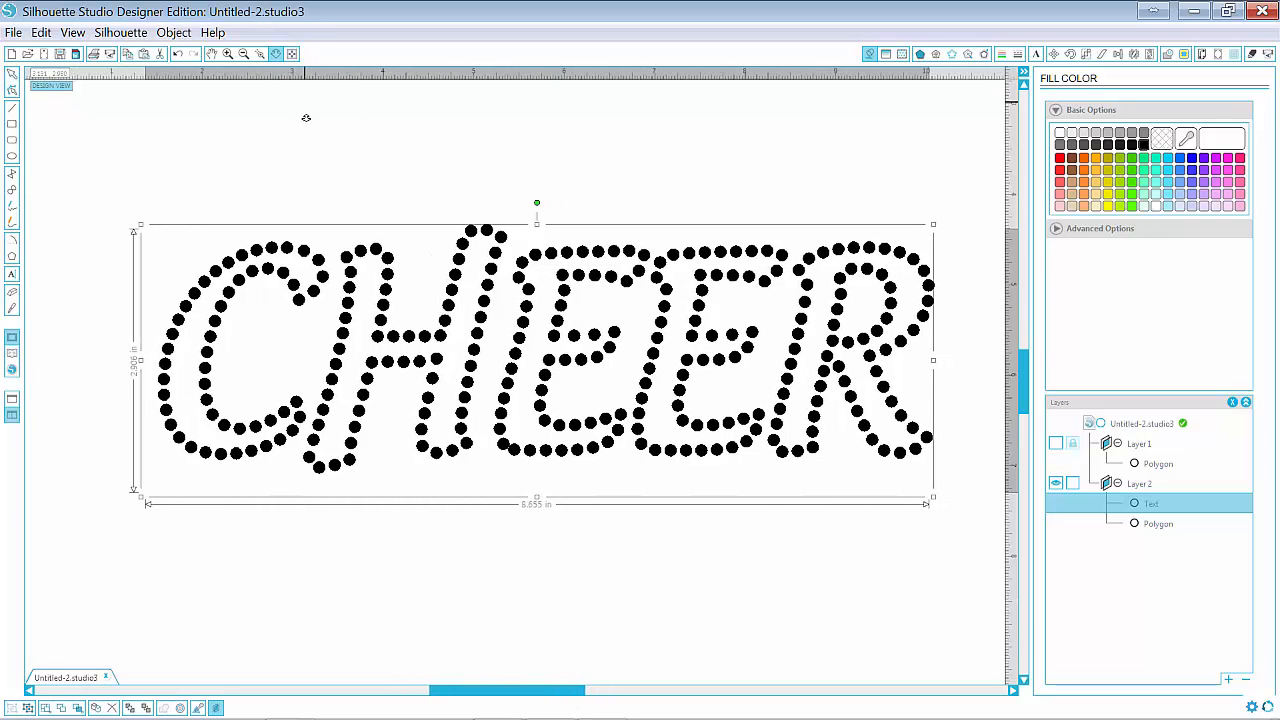
left_click(306, 118)
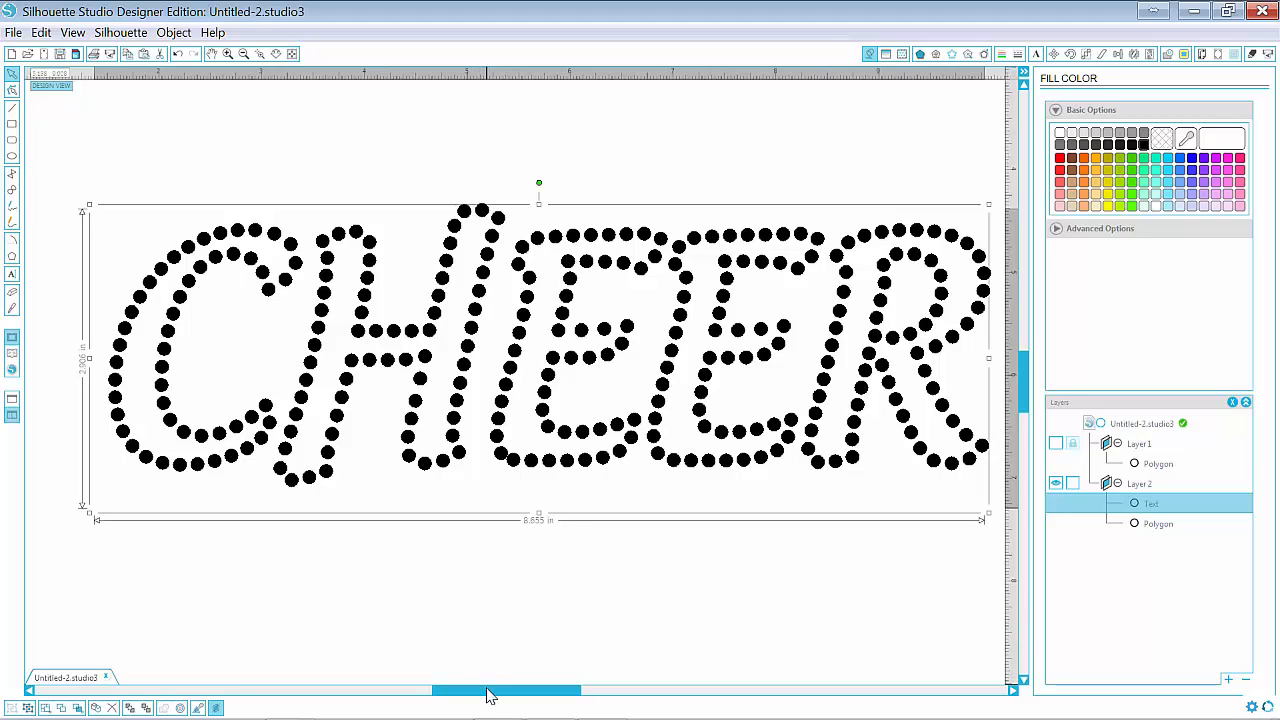
left_click_drag(491, 697, 492, 697)
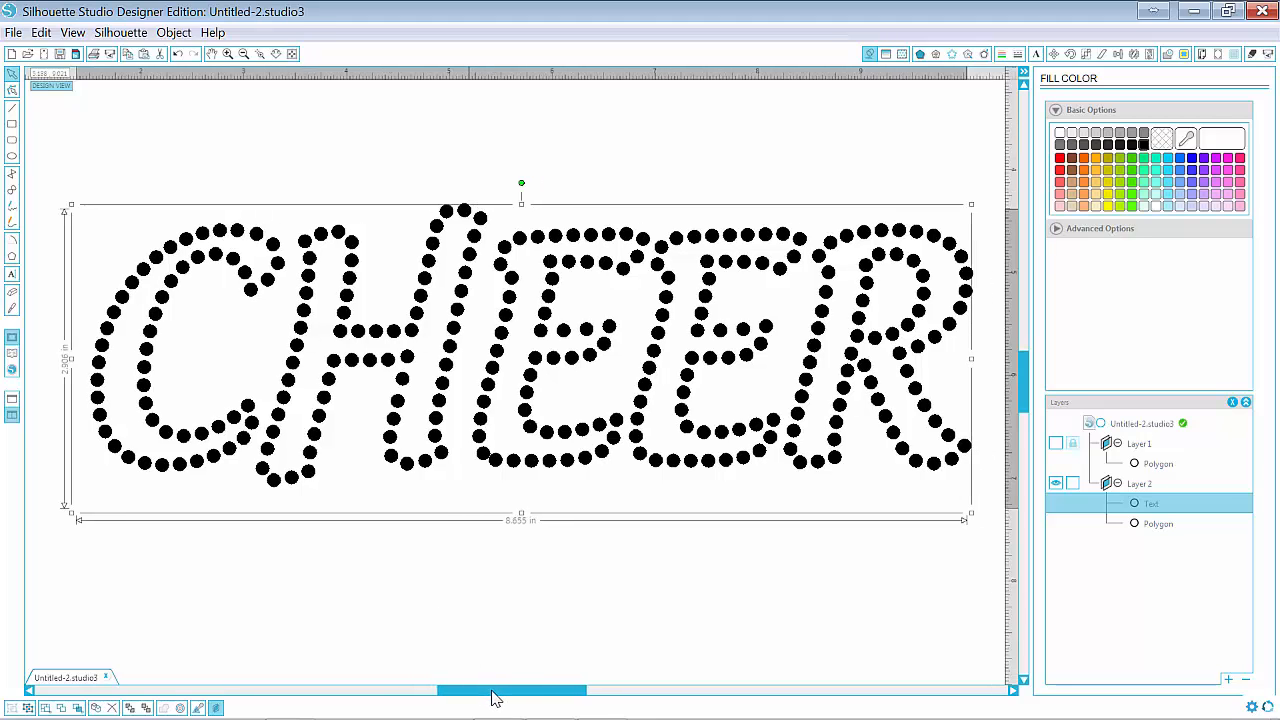
left_click(474, 621)
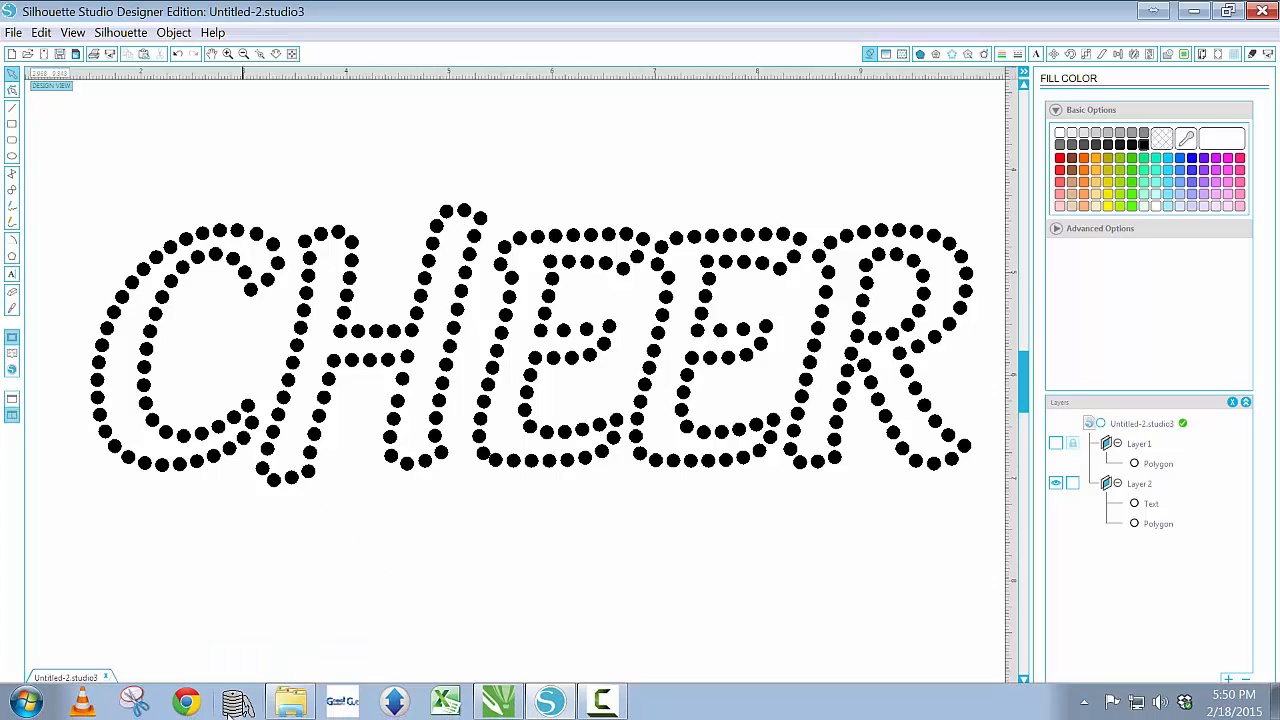
left_click(135, 703)
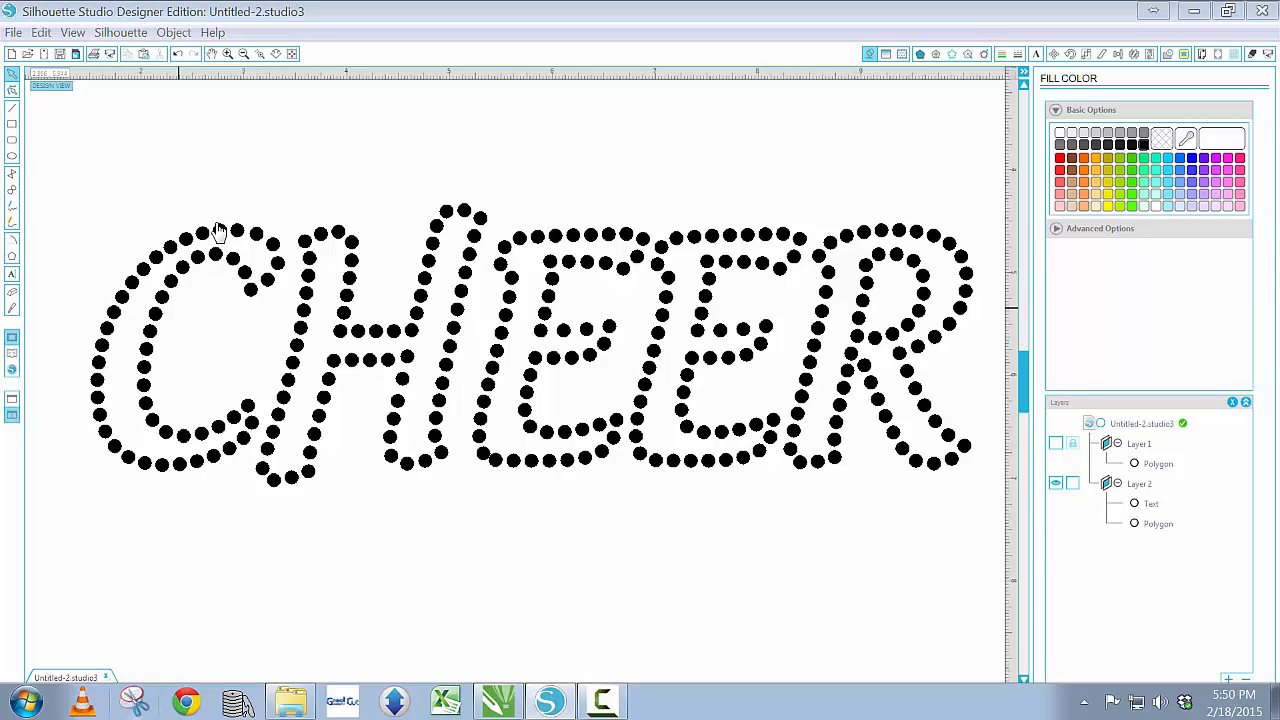
left_click(125, 70)
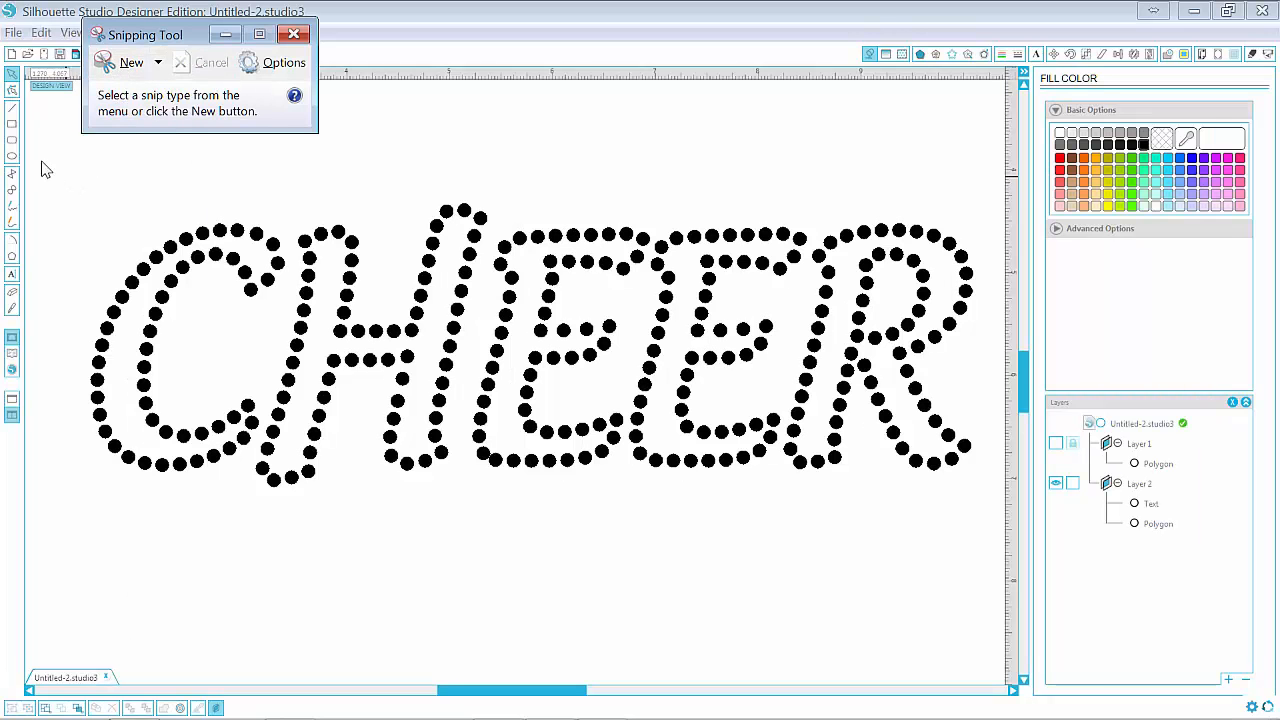
left_click(128, 62)
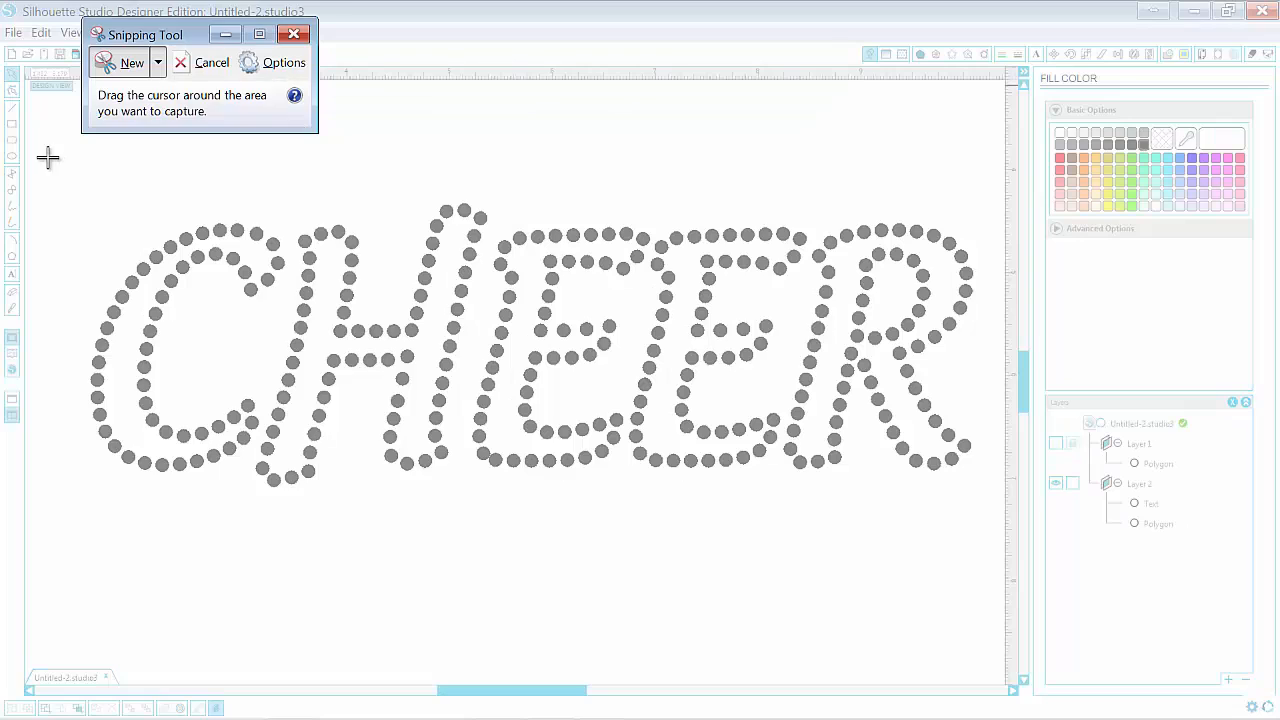
left_click_drag(49, 148, 999, 532)
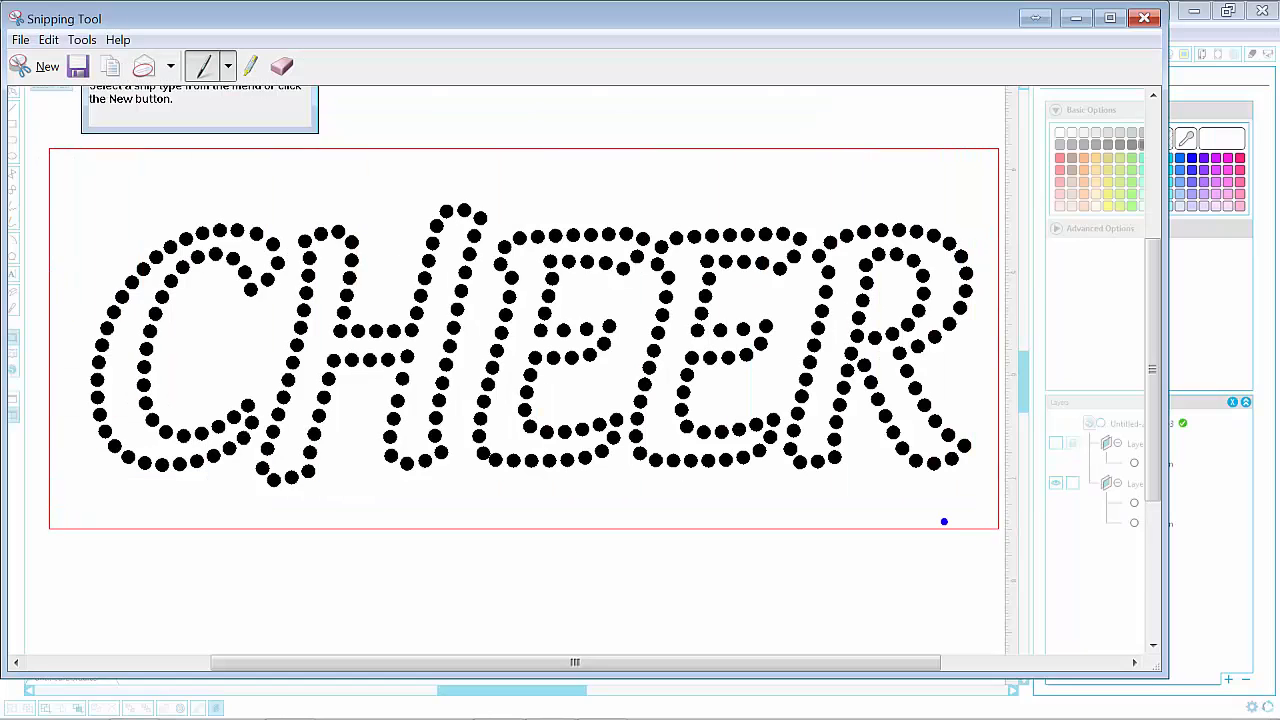
- Copy the snip, paste it into the blank CorelDRAW document and move it slightly up the page
left_click(47, 40)
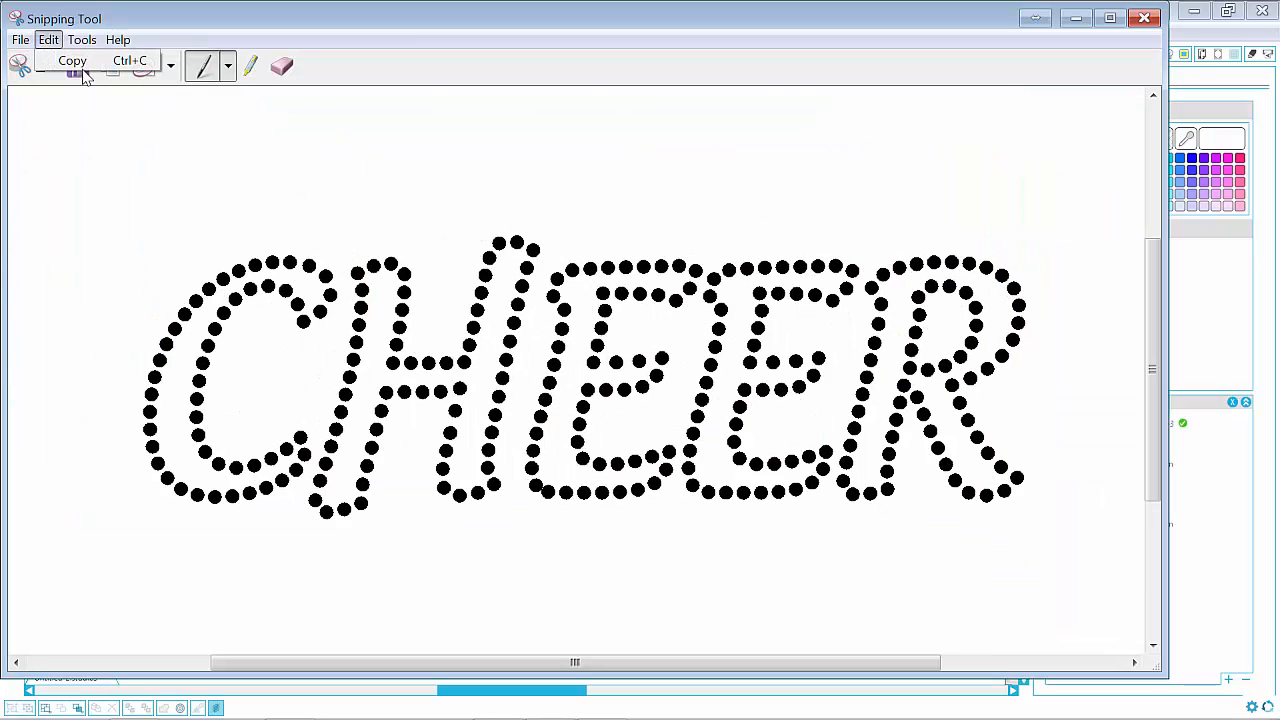
left_click(84, 62)
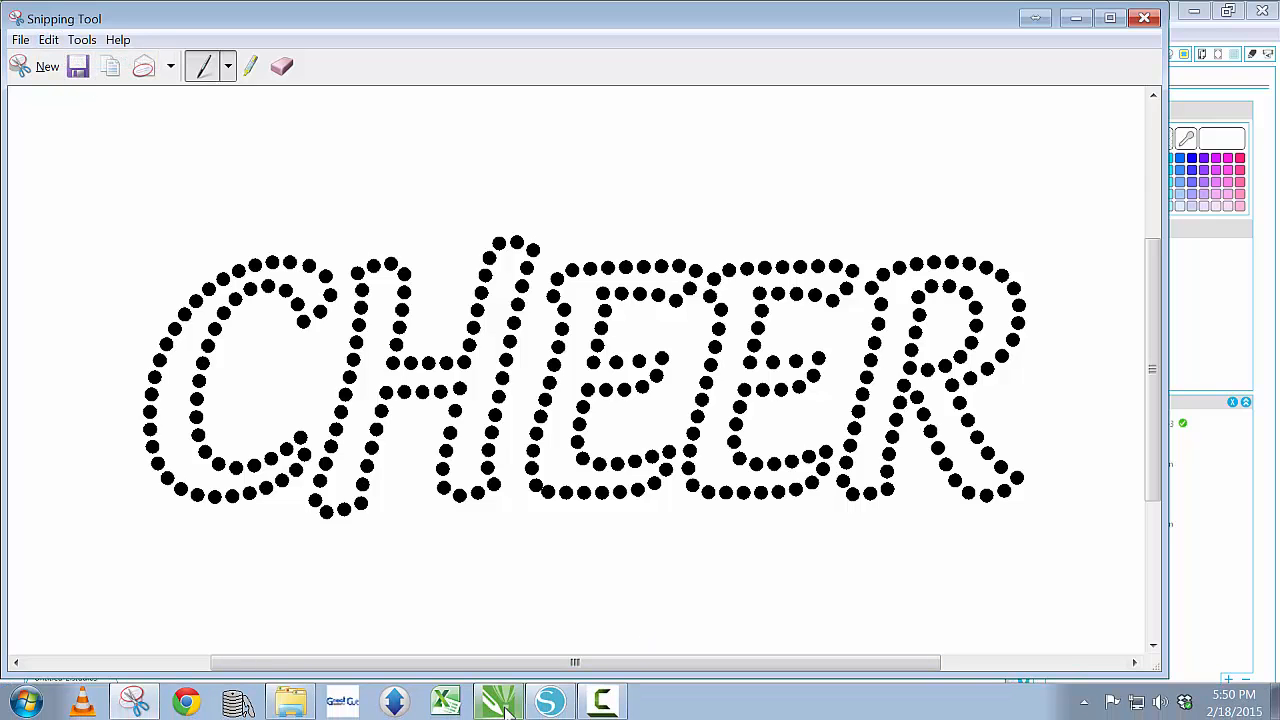
left_click(500, 703)
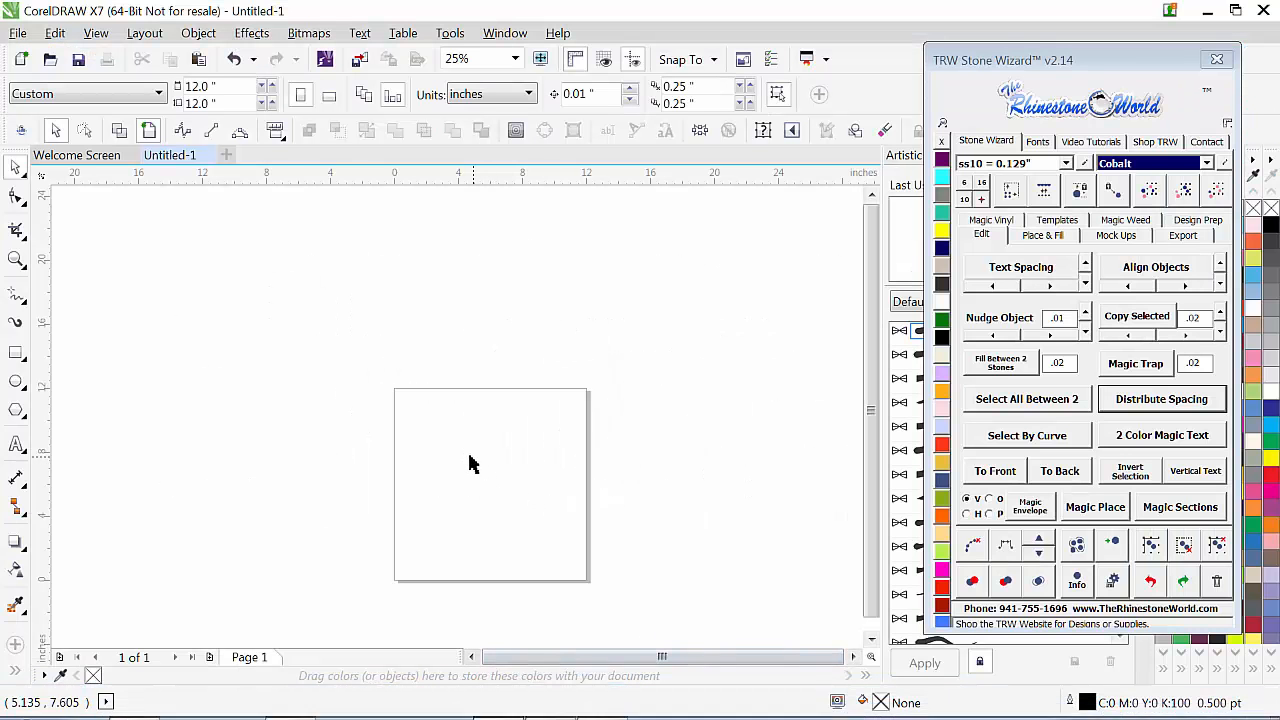
right_click(464, 461)
left_click(503, 577)
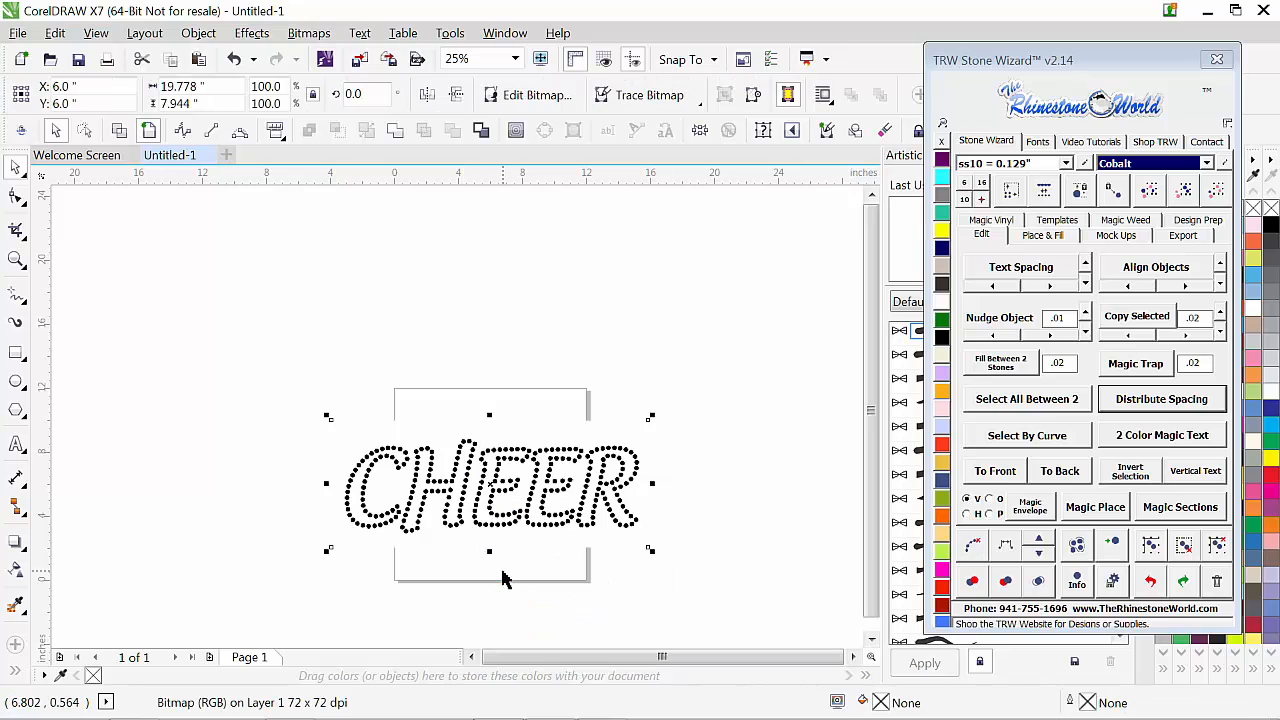
left_click_drag(535, 520, 525, 472)
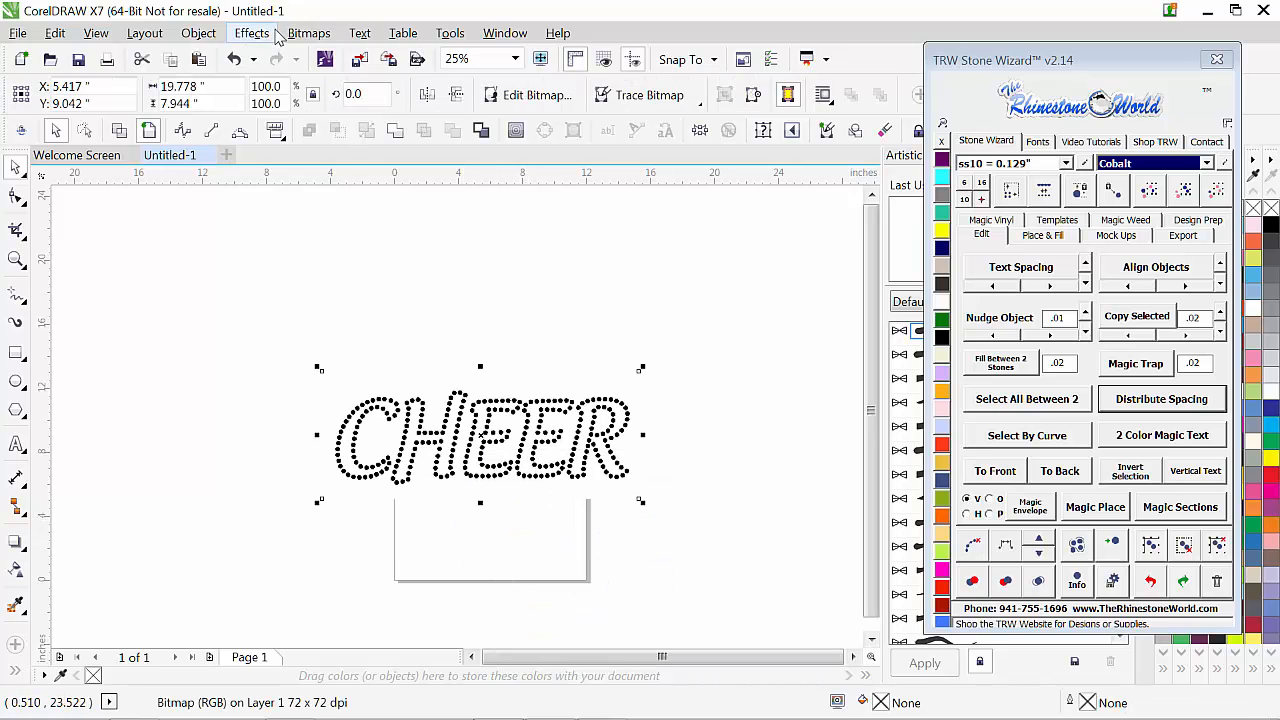
- Quick Trace the CHEER bitmap and move the traced group below the original image
left_click(300, 34)
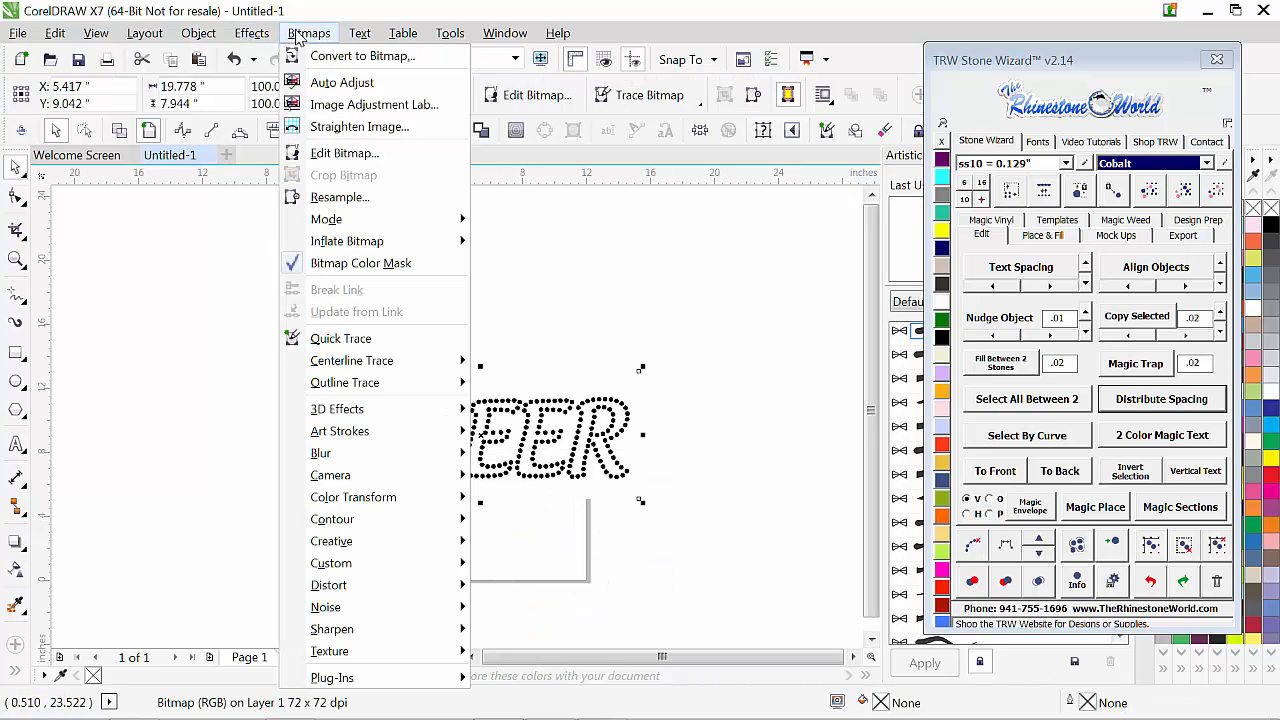
left_click(340, 338)
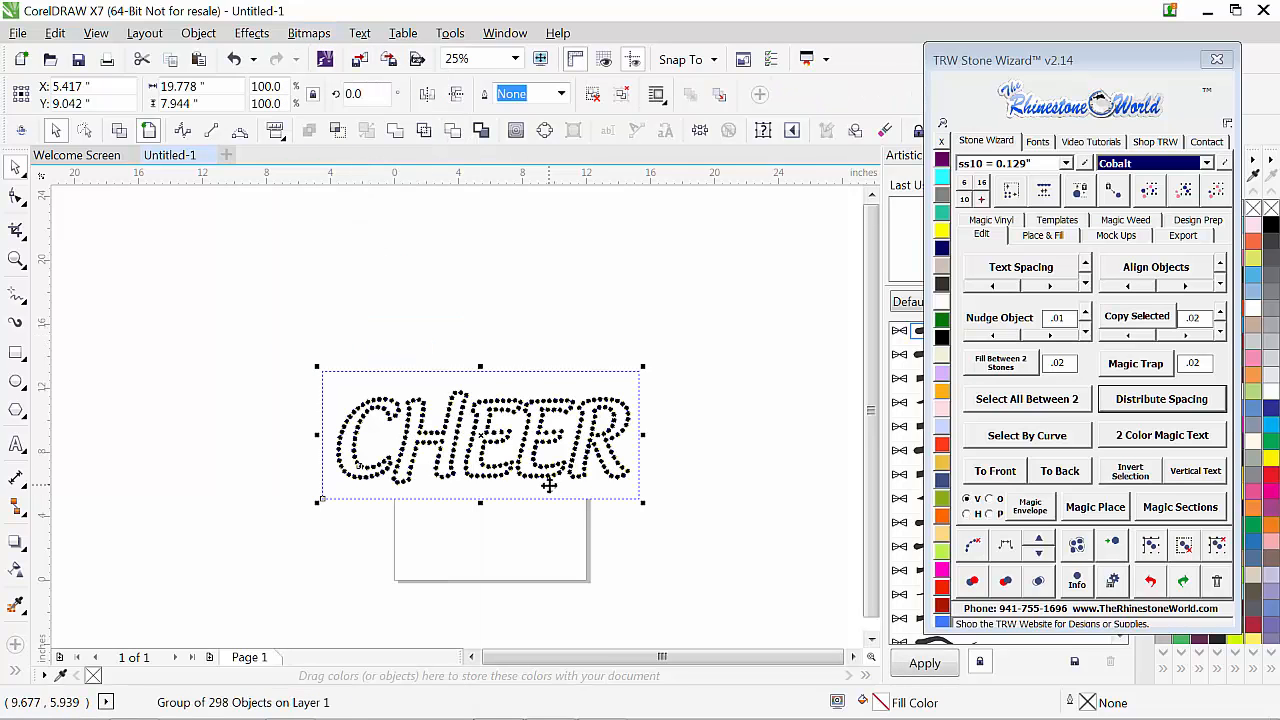
left_click_drag(545, 474, 580, 632)
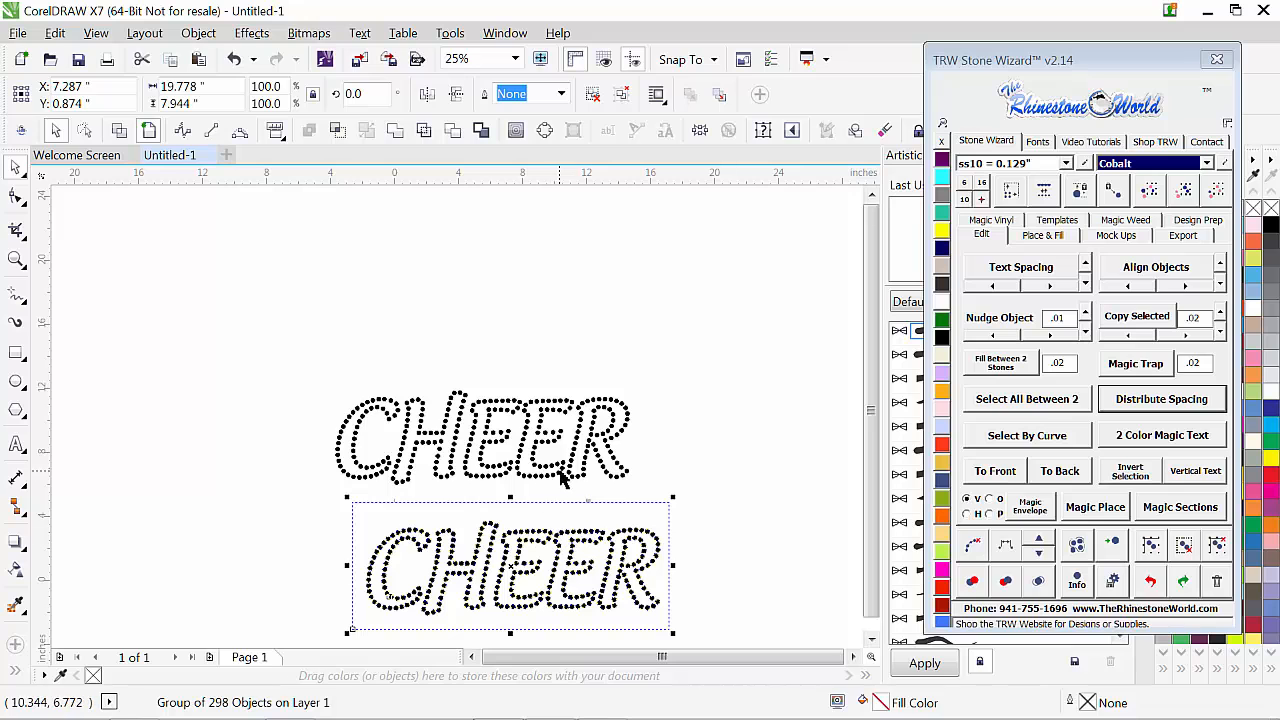
left_click_drag(561, 574, 617, 566)
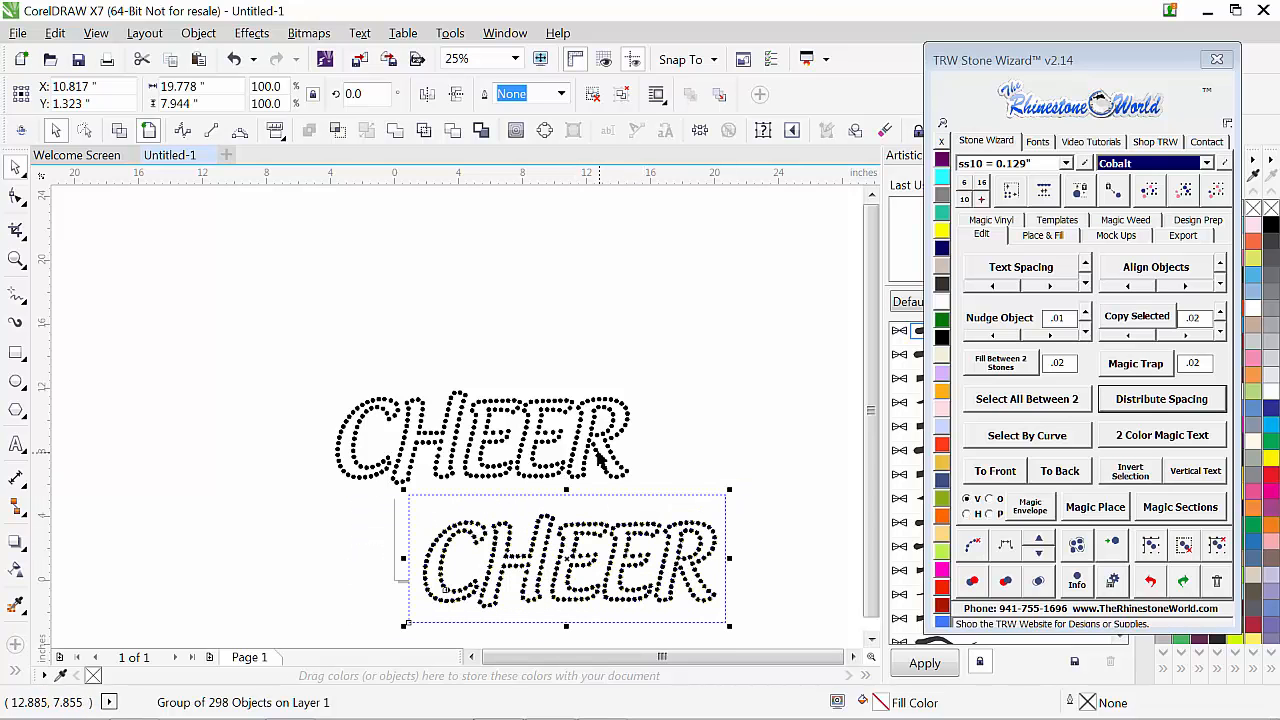
- Delete the original CHEER bitmap and move the traced group above the page
left_click_drag(590, 455, 377, 393)
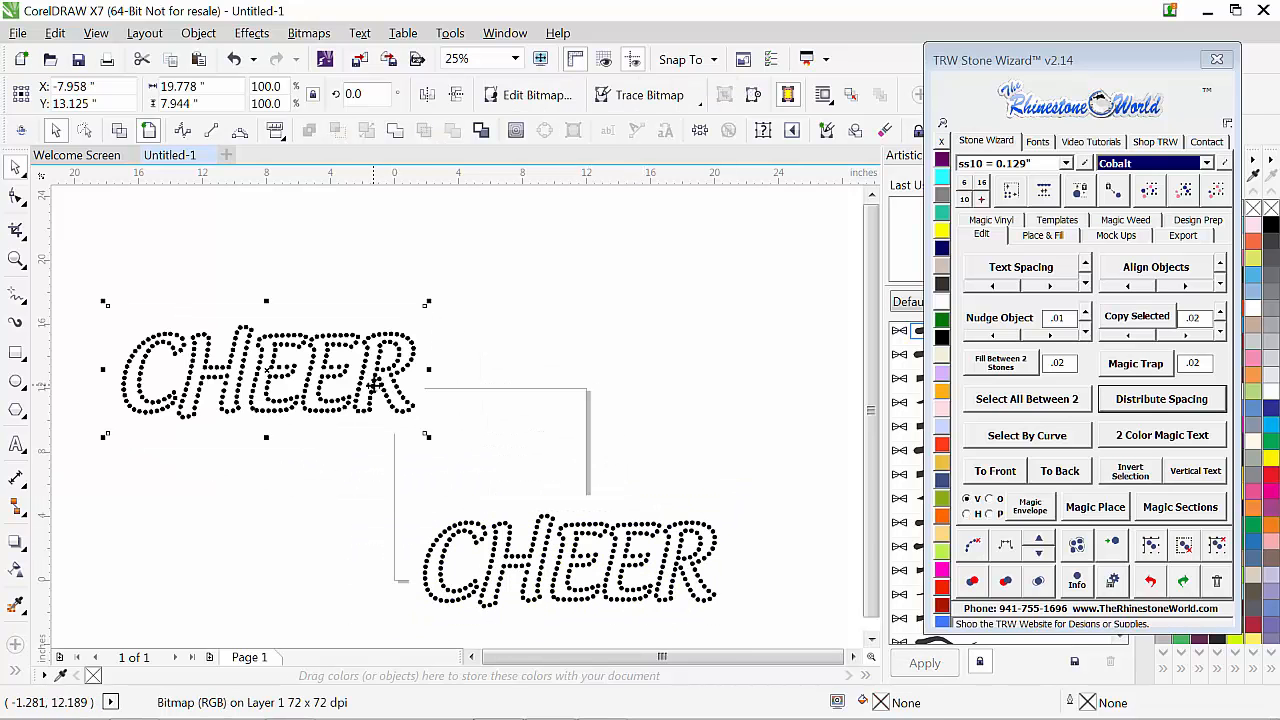
key("Delete")
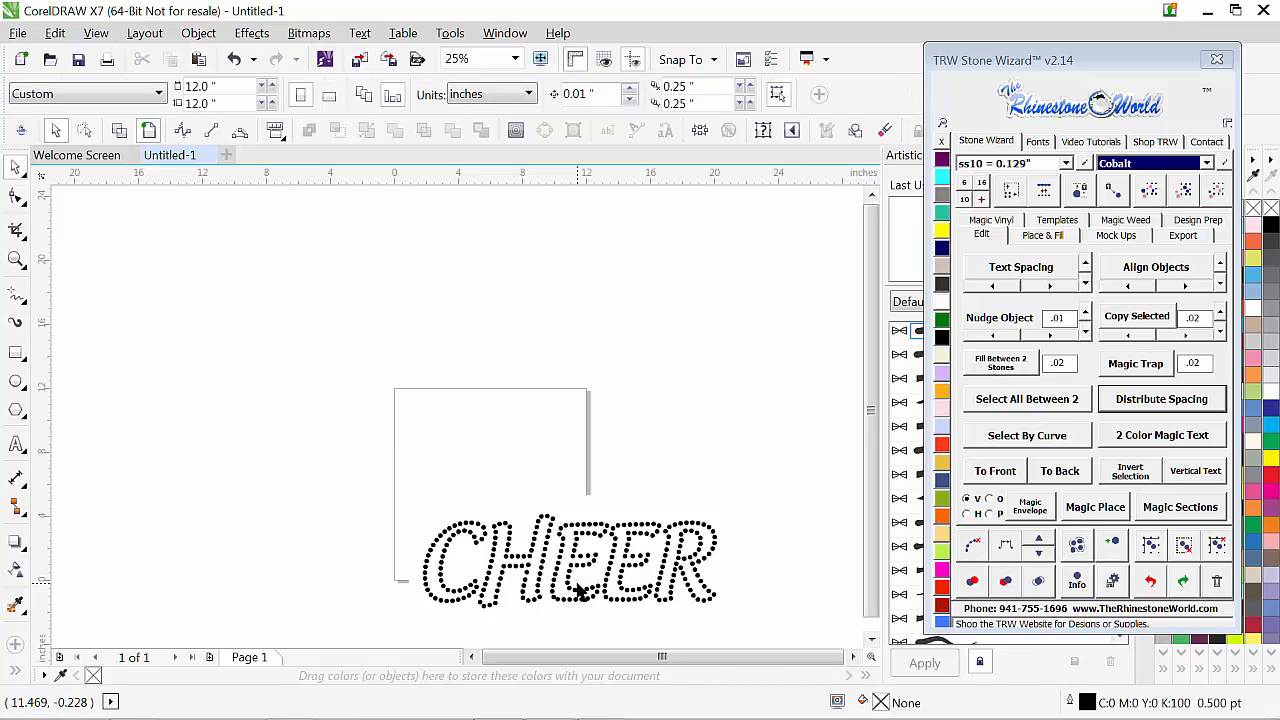
left_click_drag(570, 595, 483, 334)
- Ungroup all objects of the traced CHEER and clear the selection
right_click(486, 298)
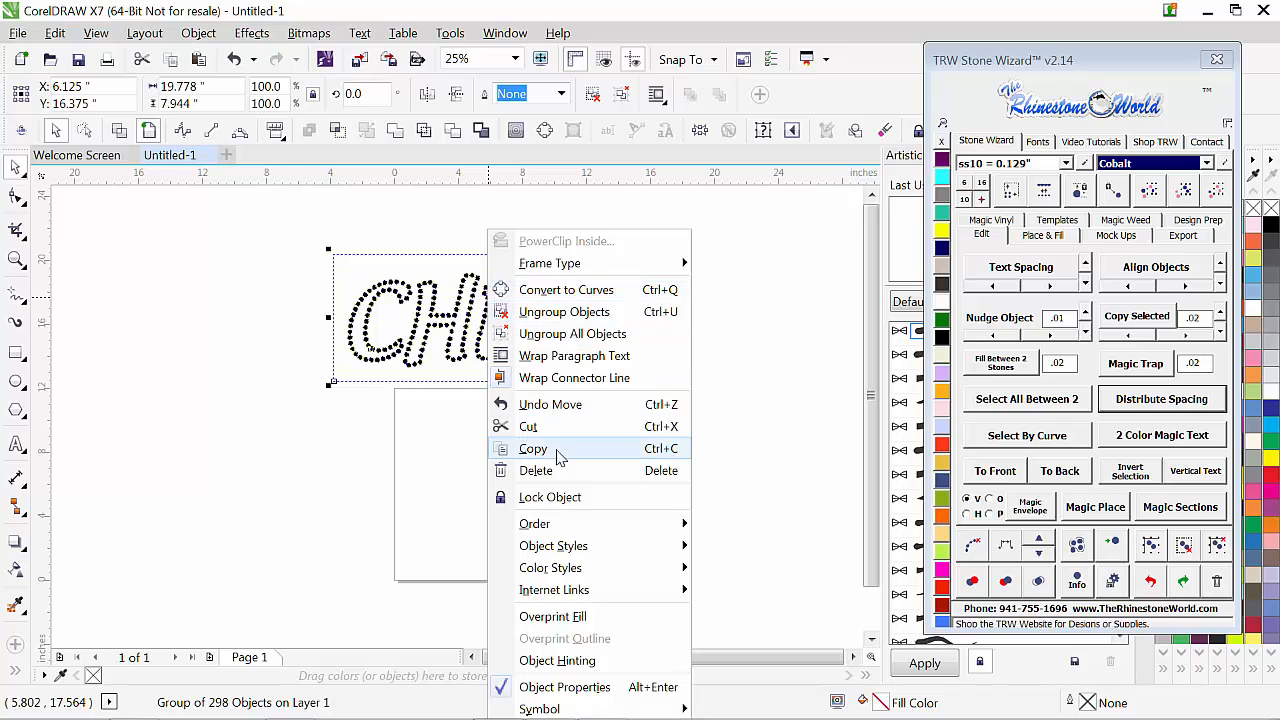
left_click(565, 334)
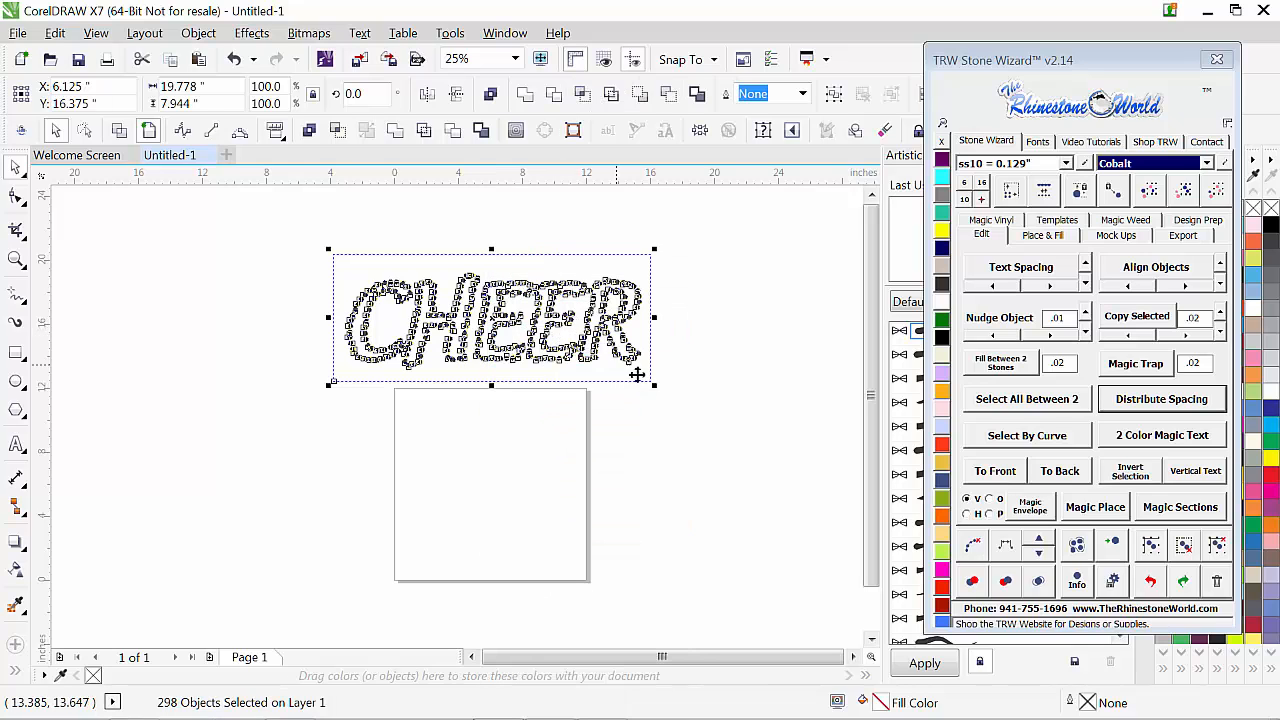
left_click(683, 408)
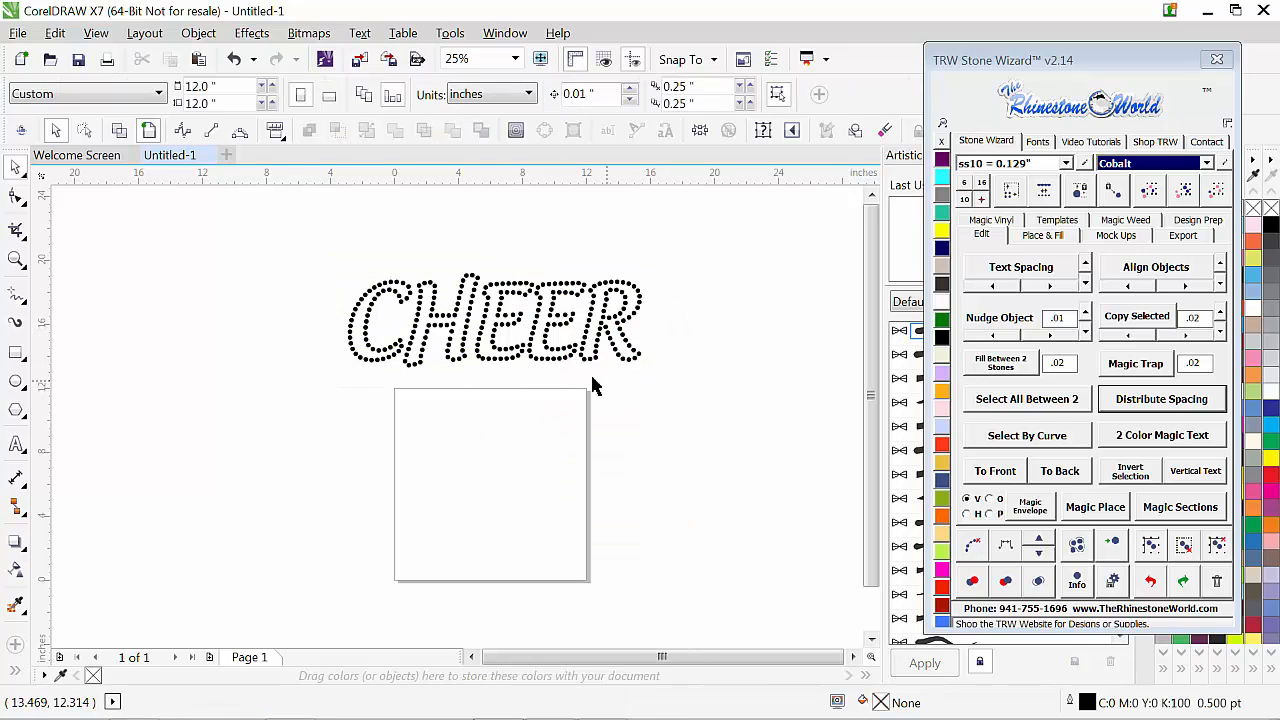
- Fill the white background shape behind the traced CHEER circles with Aquamarine, then delete that shape
left_click(353, 278)
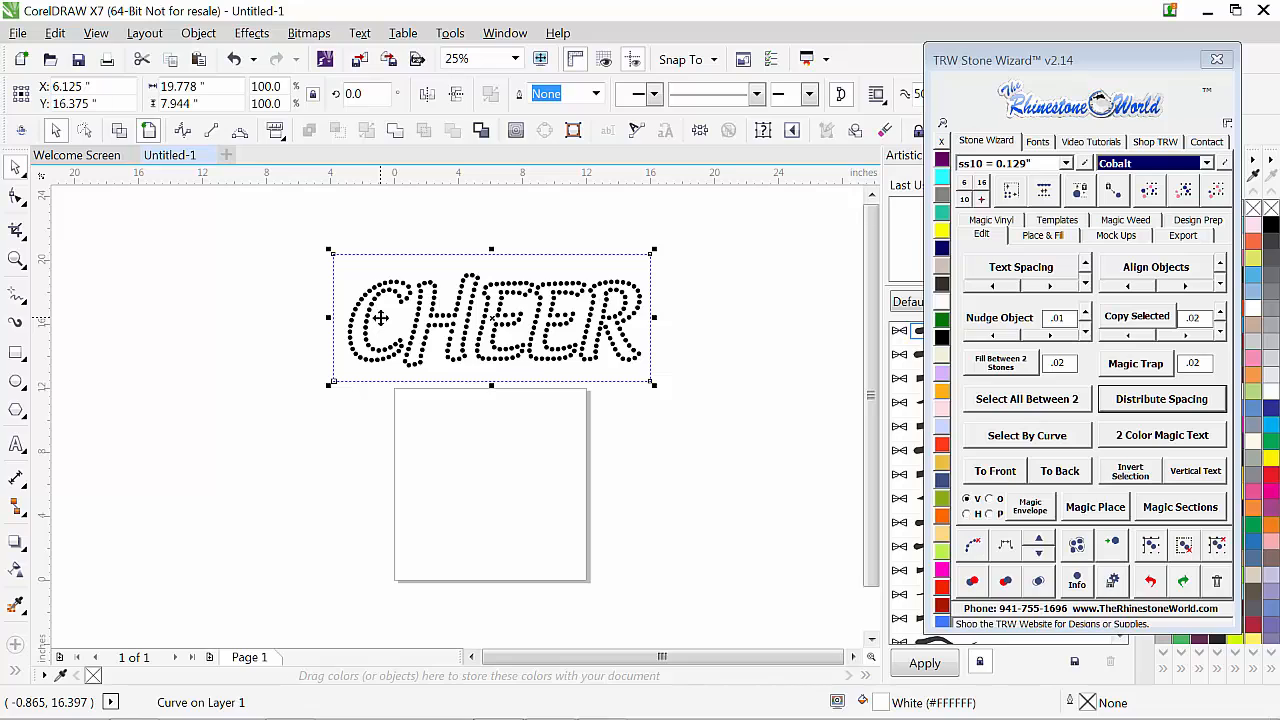
left_click(374, 391)
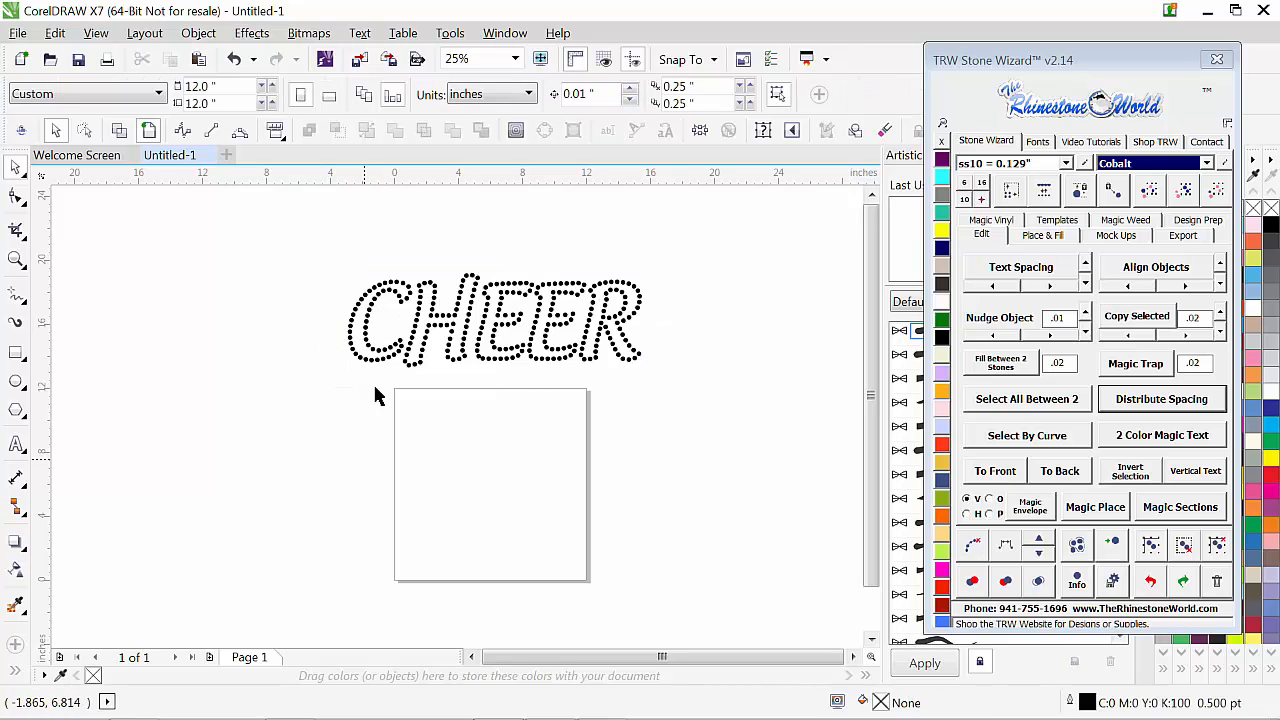
left_click(338, 378)
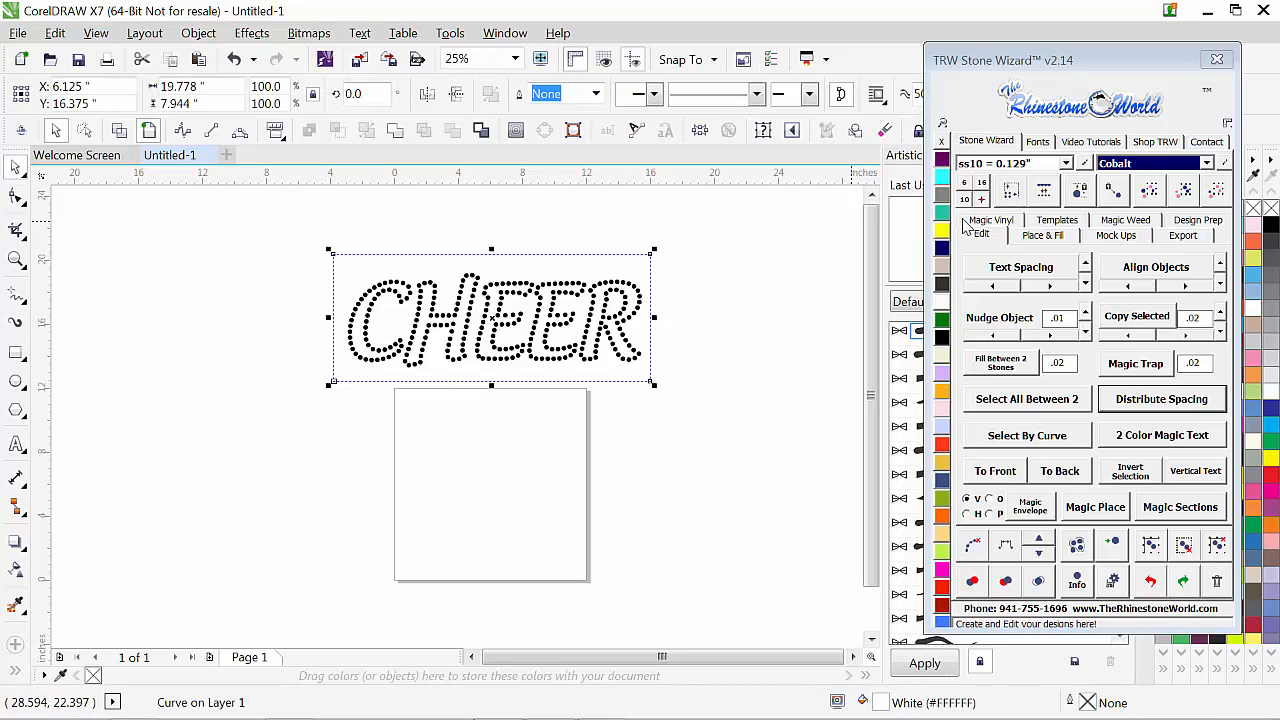
left_click(945, 179)
left_click(643, 423)
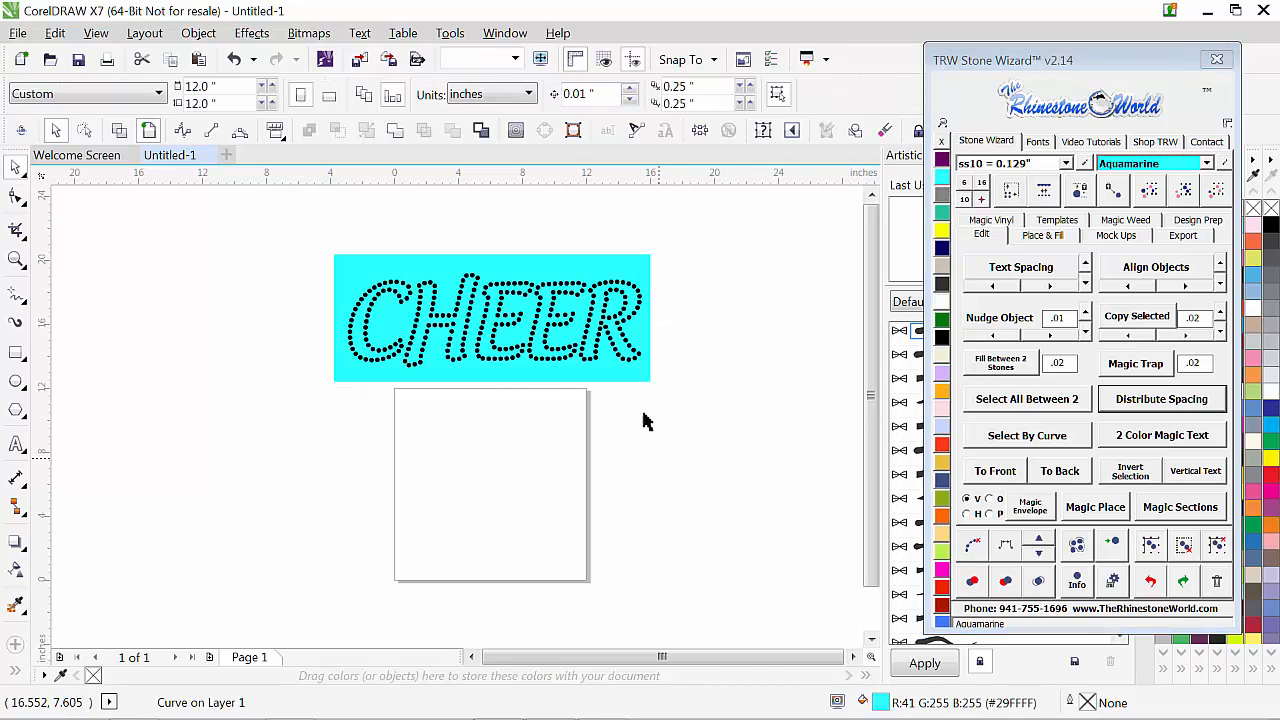
left_click(626, 371)
key("Delete")
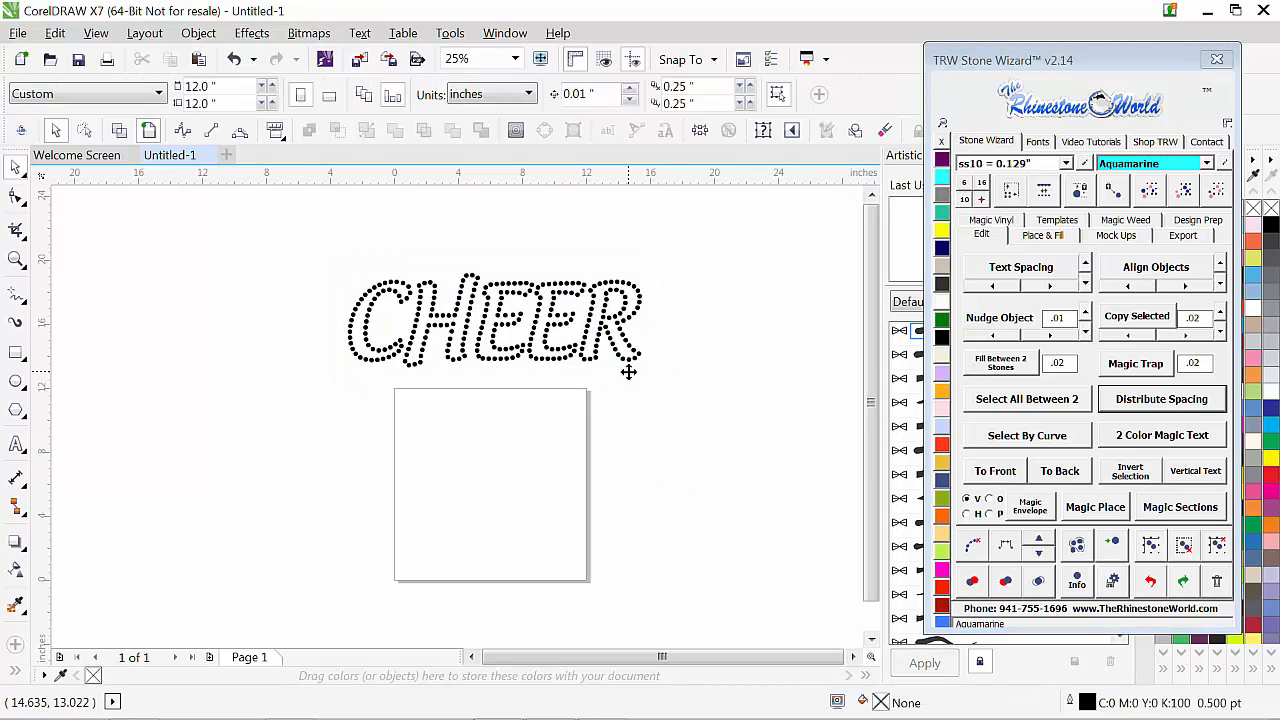
- Resize the whole traced CHEER design for ss10 (0.129") stones with TRW Stone Wizard, replacing the traced circles with stones
left_click_drag(315, 238, 711, 390)
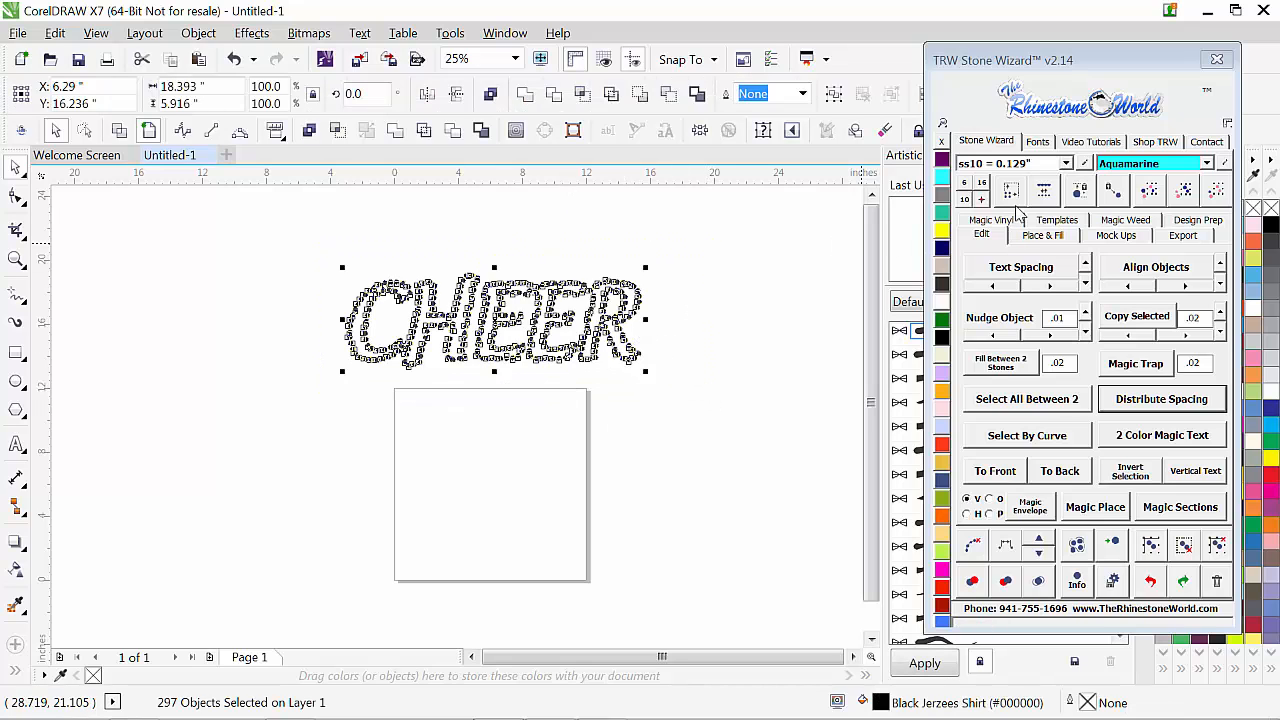
left_click_drag(1013, 62, 994, 54)
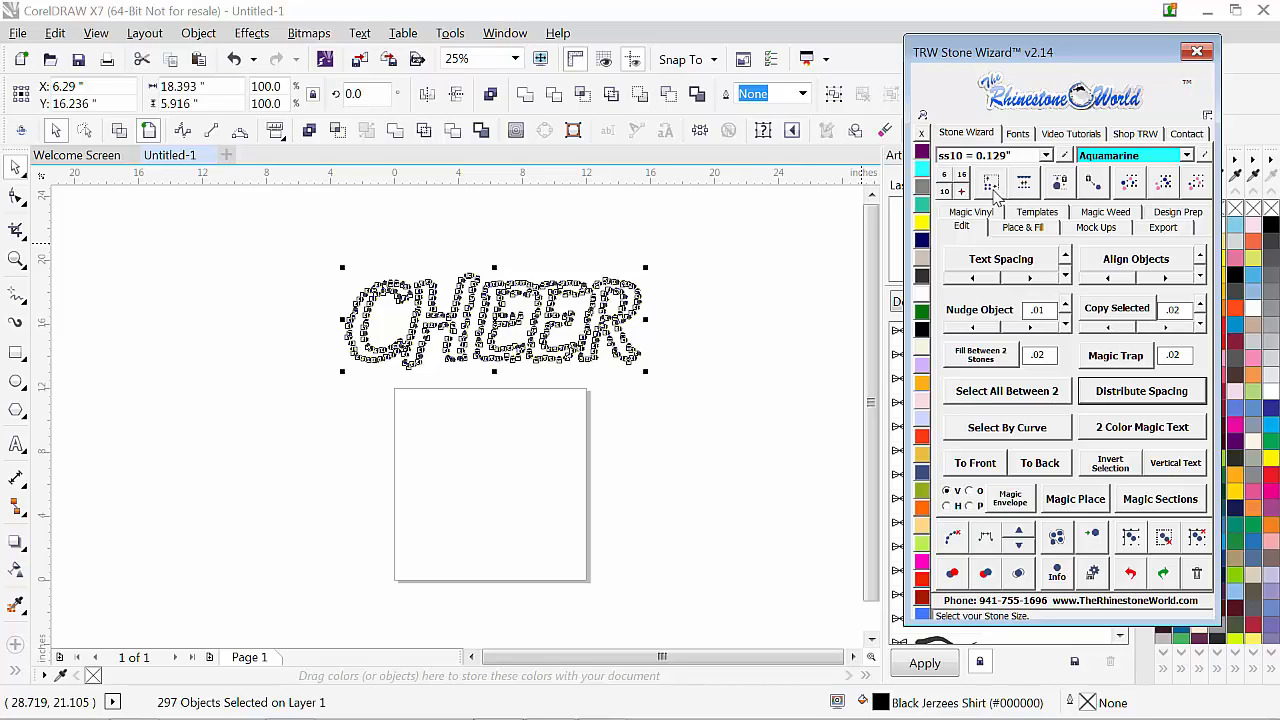
left_click(993, 193)
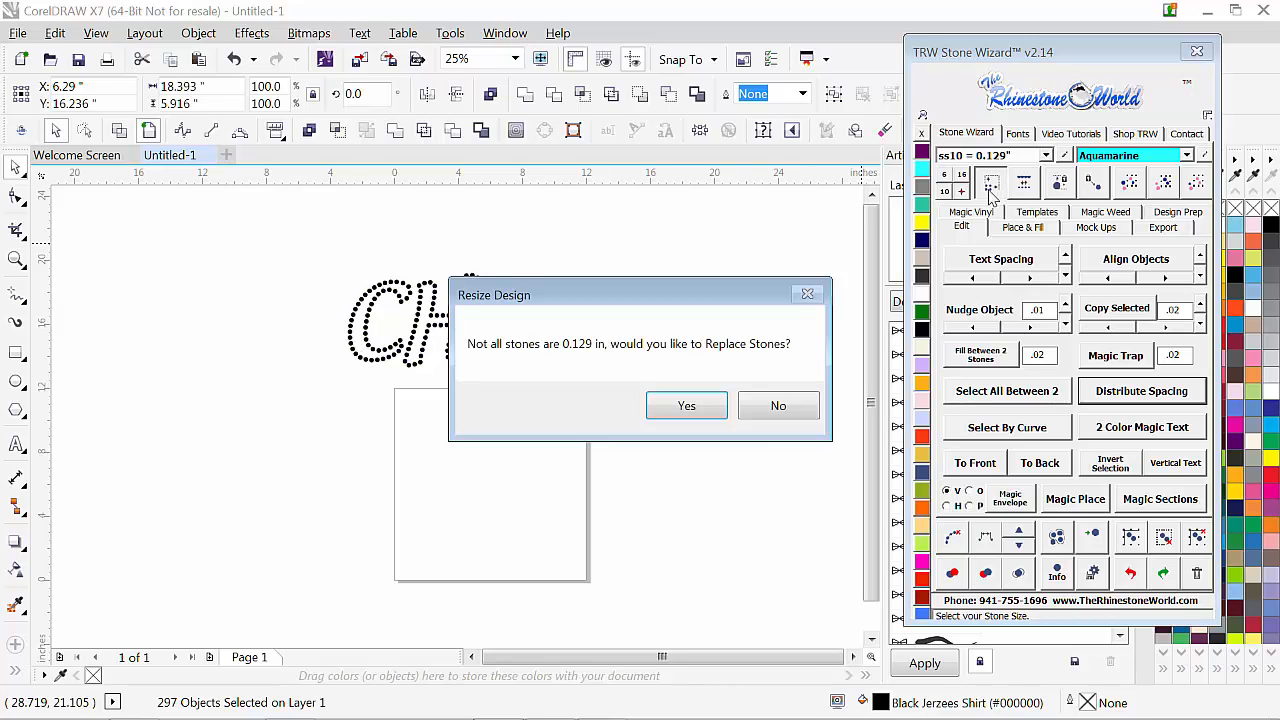
left_click(668, 410)
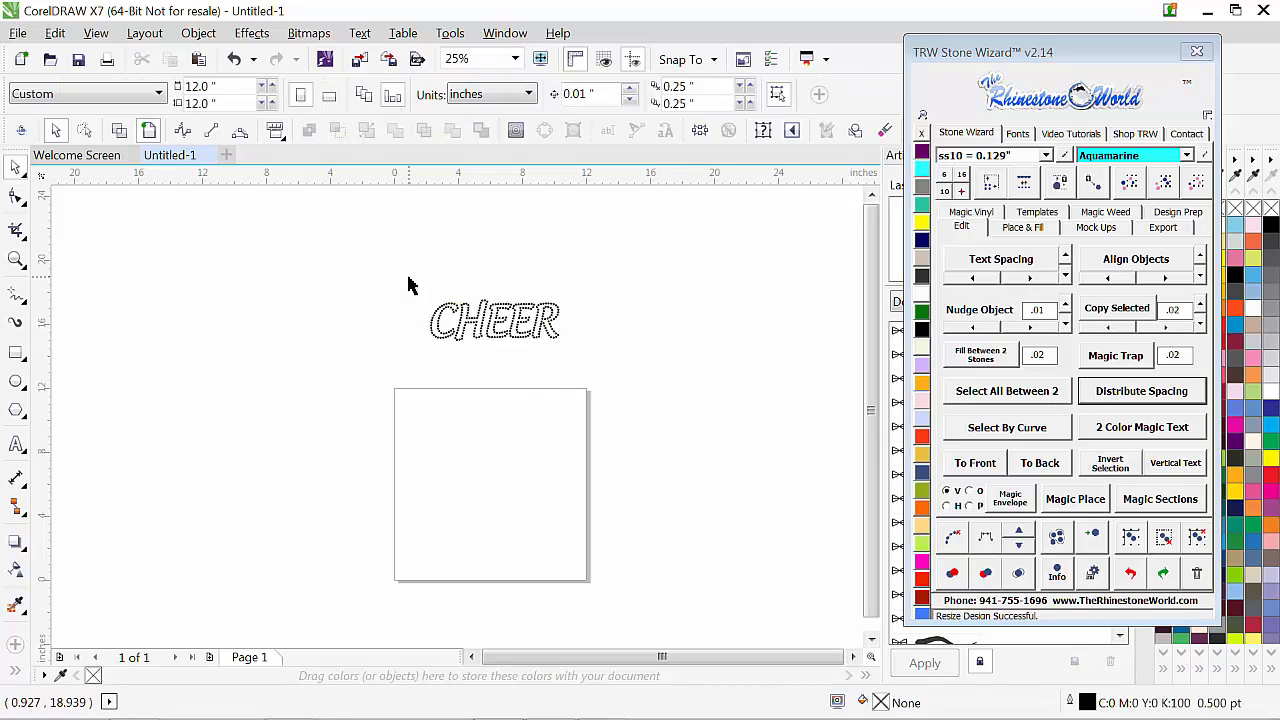
- Move the resized CHEER rhinestone design onto the middle of the page and inspect its stones up close
left_click_drag(408, 286, 542, 490)
left_click(499, 518)
scroll(486, 496, "up", 3)
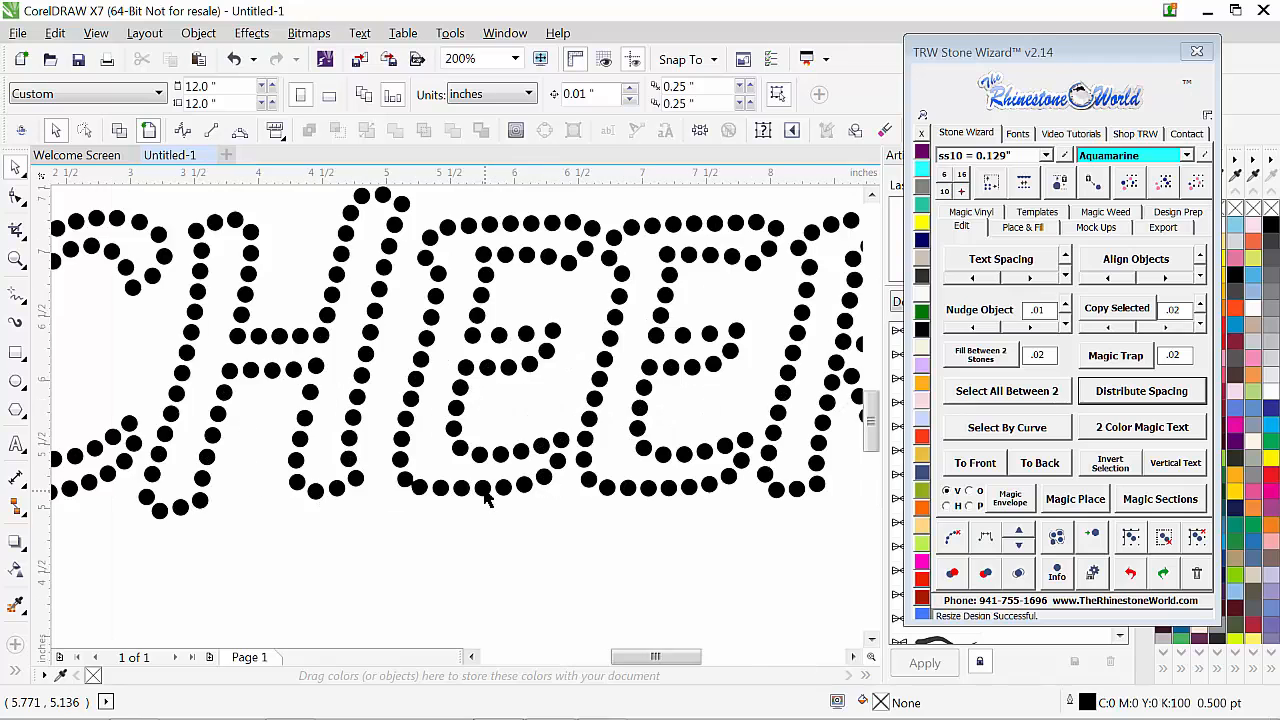
- Delete the merged two-circle shape at the first E's lower-left corner and fill the gap with two copies of the neighbouring stone
scroll(486, 496, "up", 1)
scroll(410, 486, "down", 2)
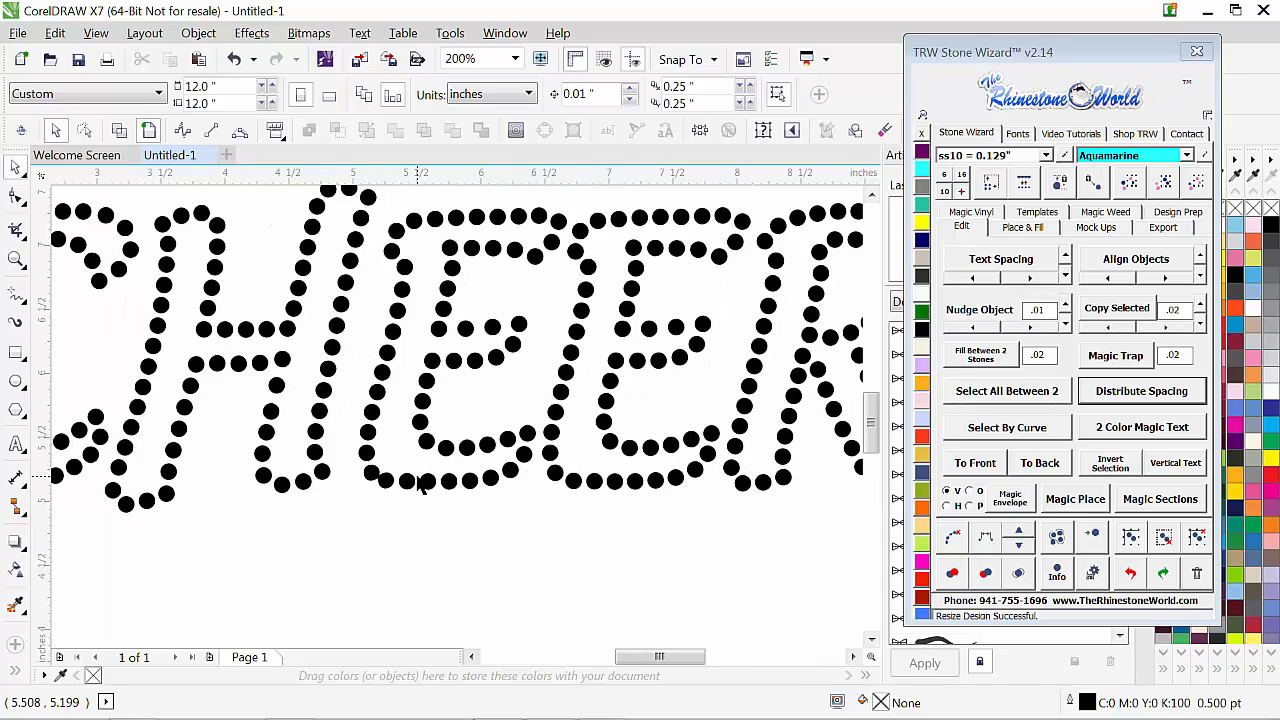
scroll(400, 487, "up", 4)
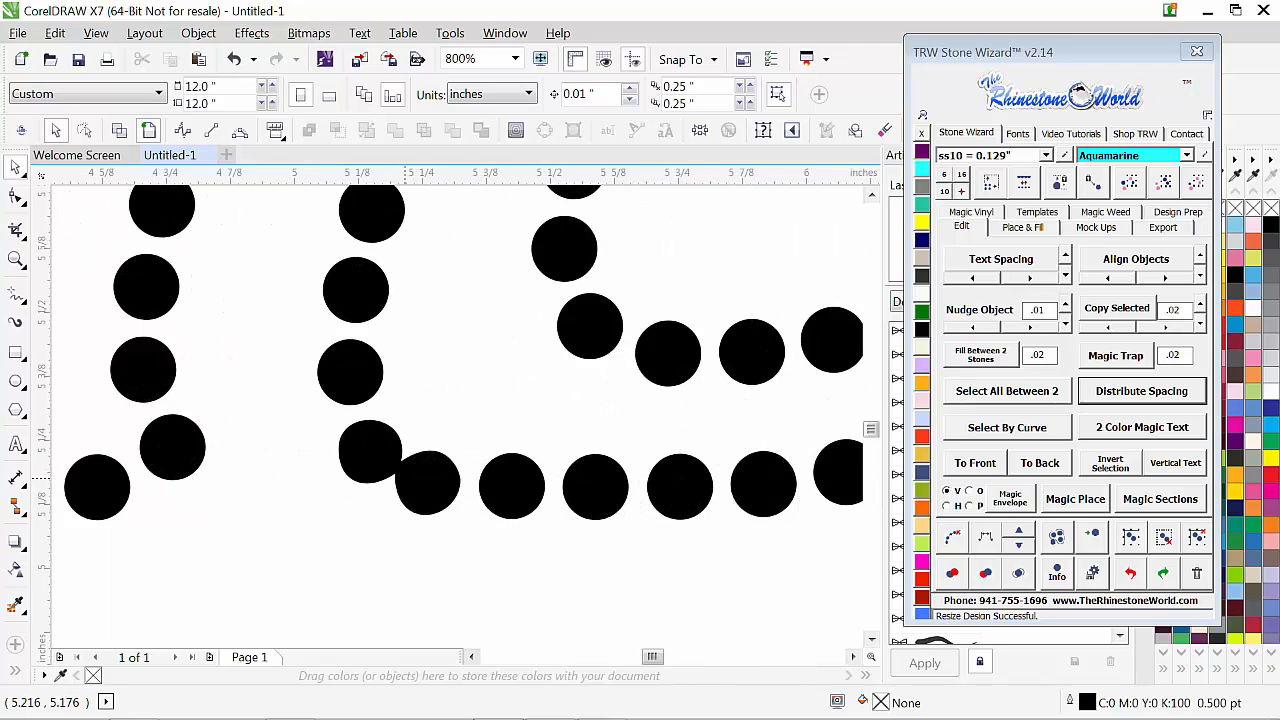
left_click(421, 487)
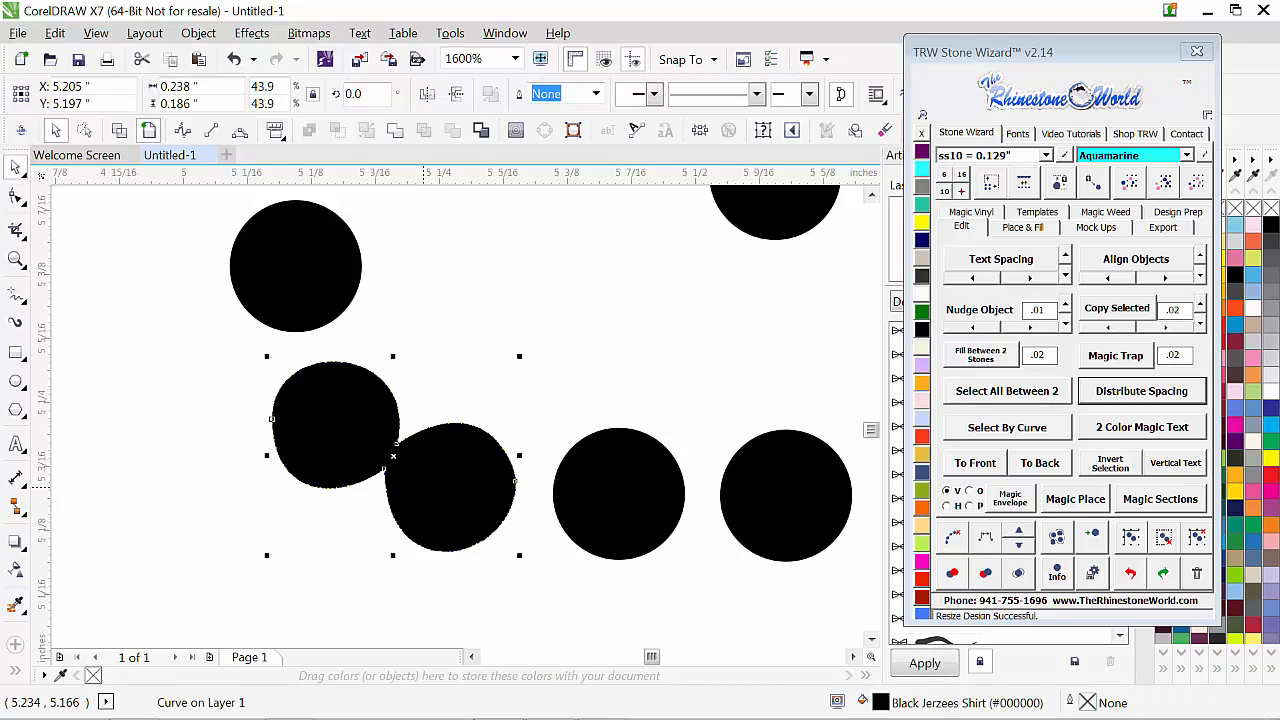
key("Delete")
left_click_drag(313, 304, 363, 441)
left_click_drag(363, 411, 482, 517)
scroll(532, 372, "down", 3)
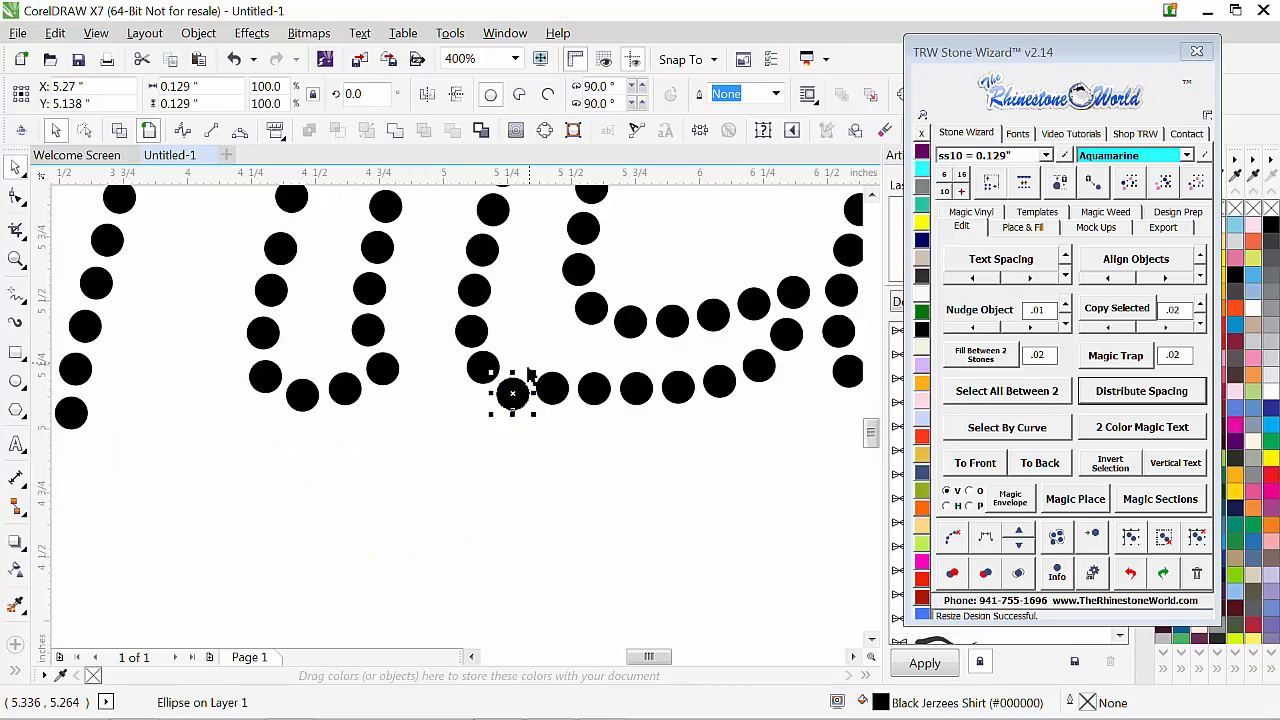
left_click(556, 483)
- Select all the stones of the whole CHEER design
scroll(499, 486, "down", 1)
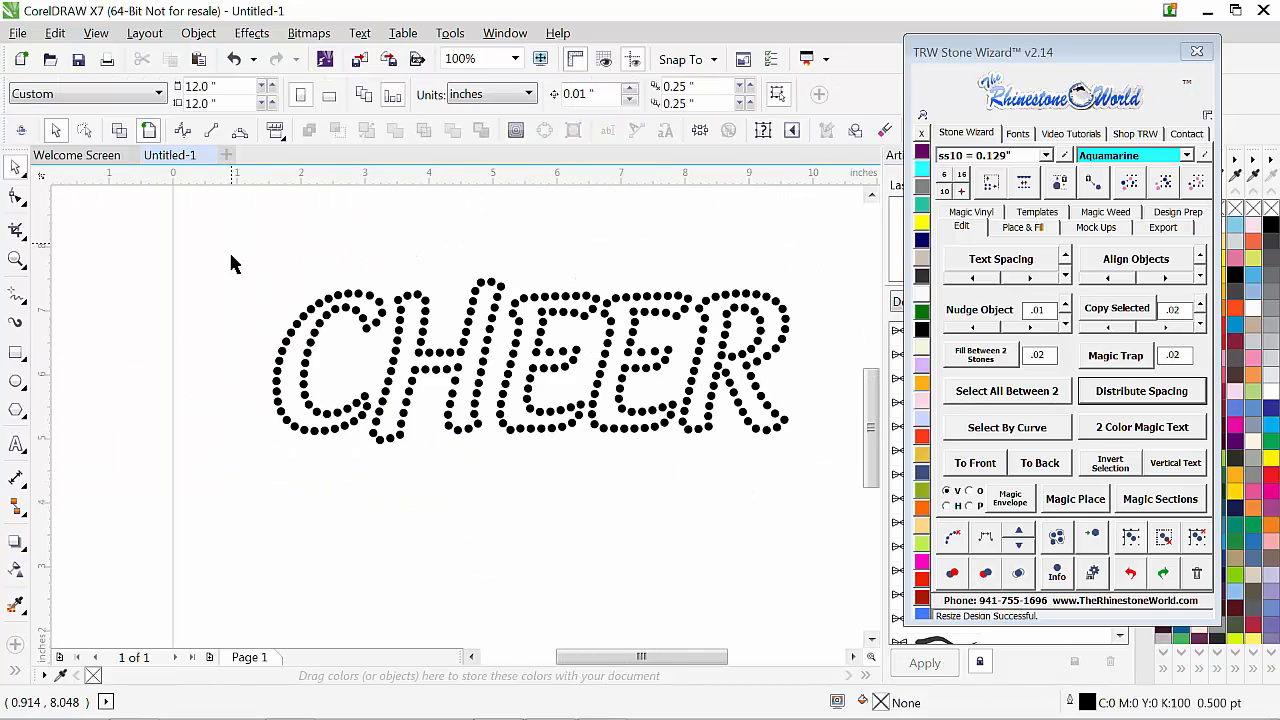
left_click_drag(230, 262, 820, 484)
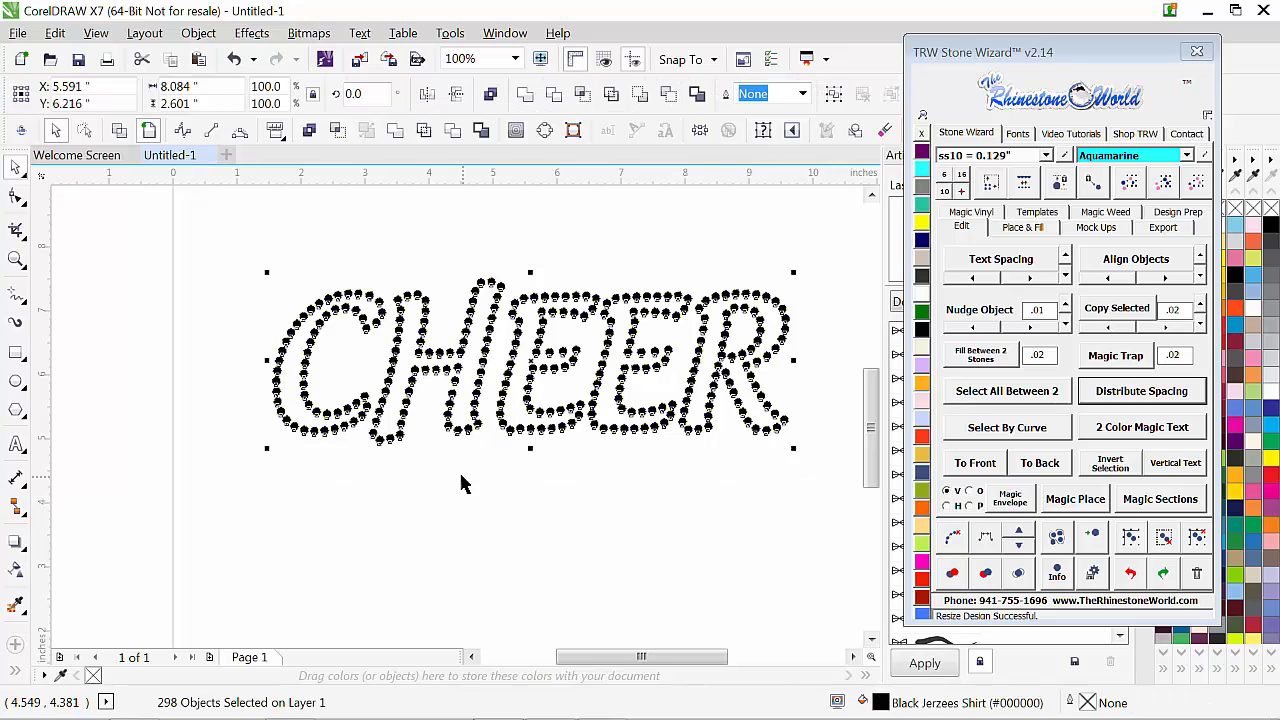
left_click(620, 492)
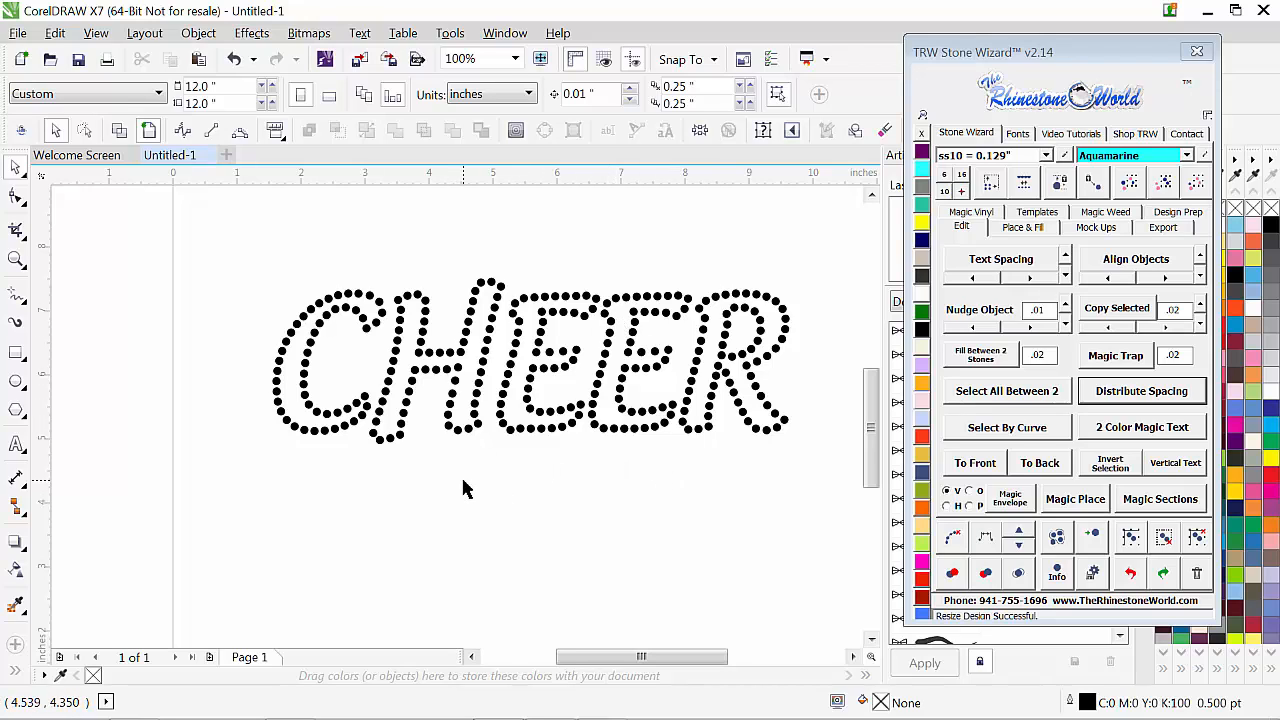
left_click_drag(236, 241, 840, 518)
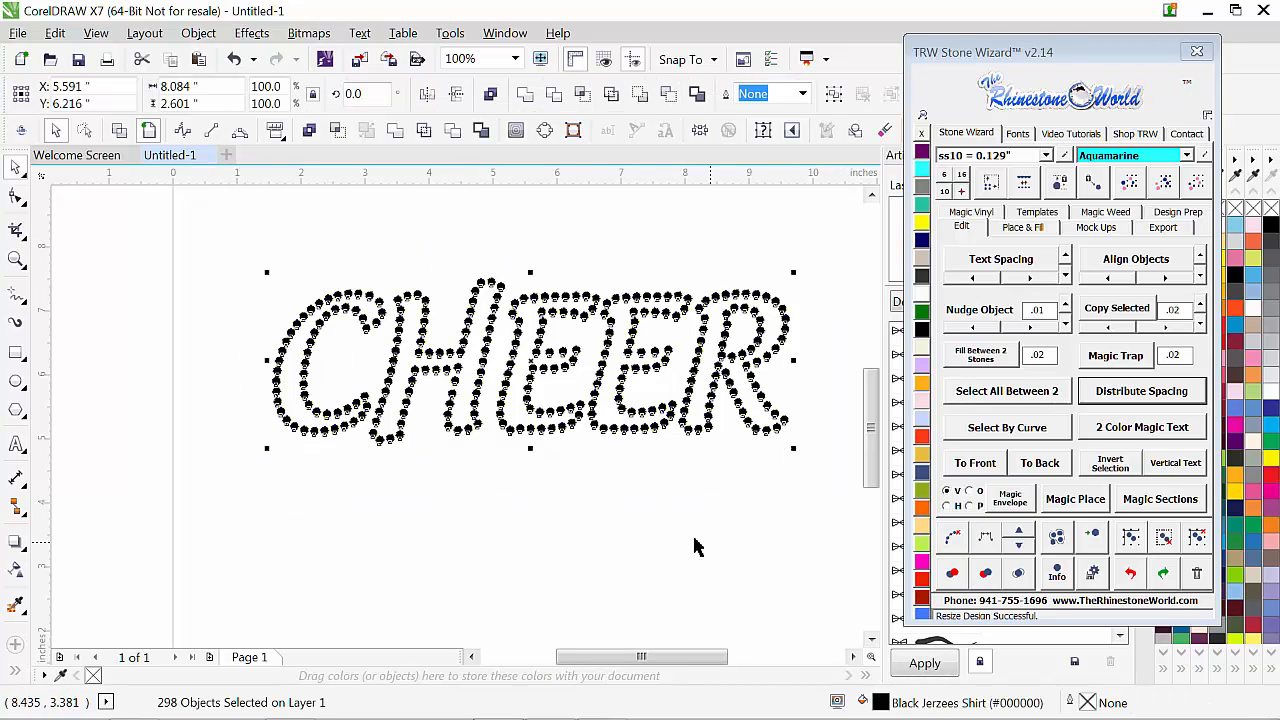